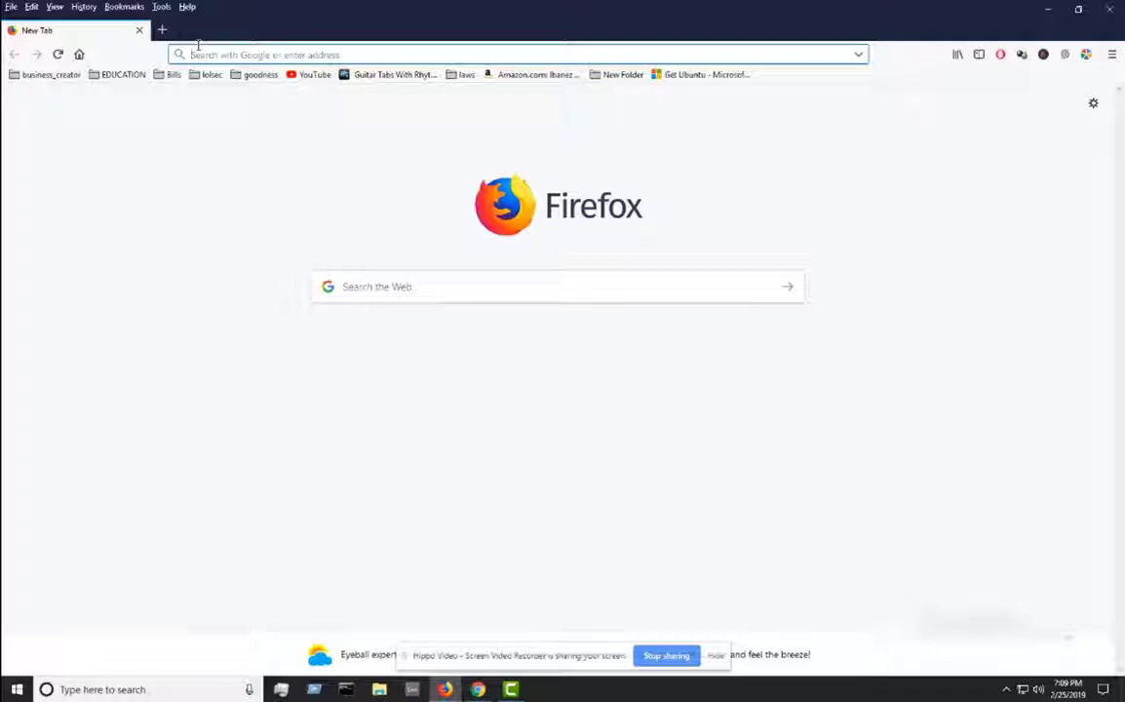
{"action": "type", "text": "w"}
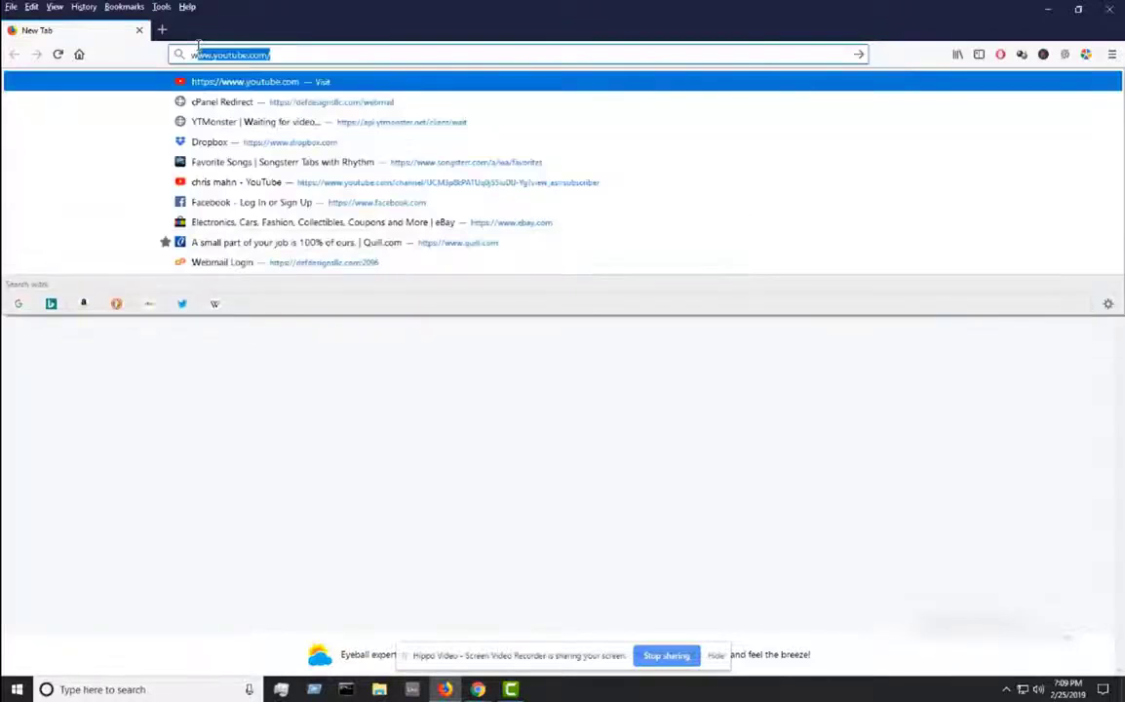
{"action": "key", "text": "BackSpace"}
{"action": "key", "text": "BackSpace"}
{"action": "type", "text": "pr"}
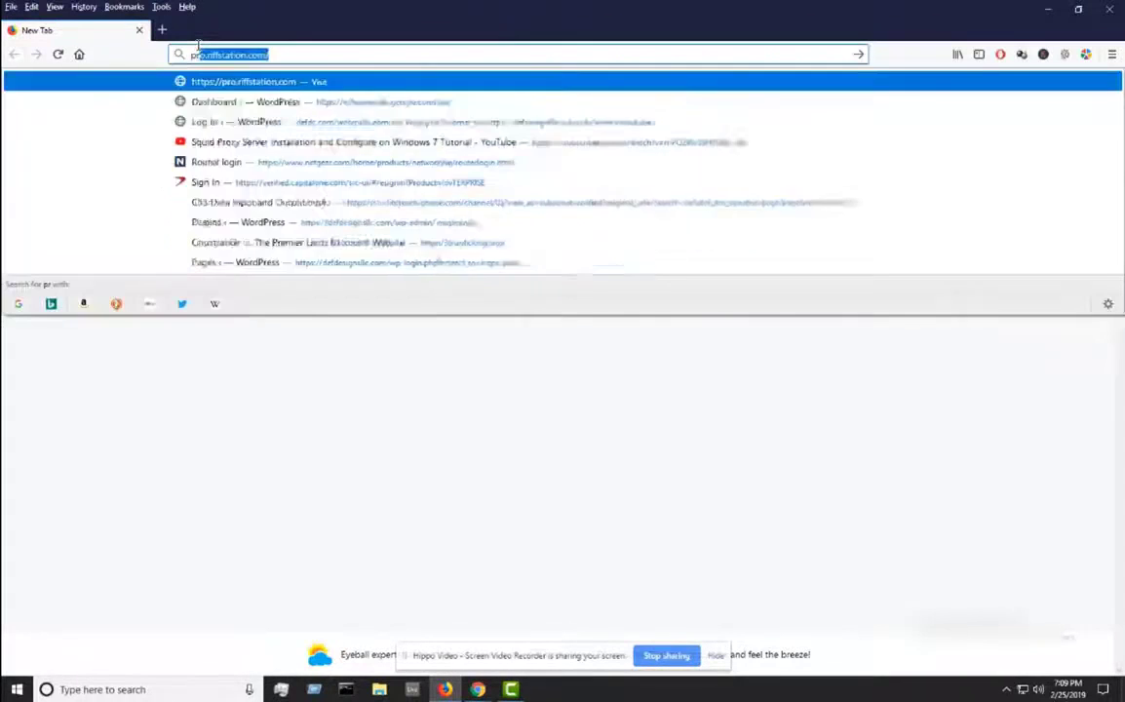
{"action": "type", "text": "ox"}
{"action": "key", "text": "BackSpace"}
{"action": "key", "text": "BackSpace"}
{"action": "key", "text": "BackSpace"}
{"action": "key", "text": "BackSpace"}
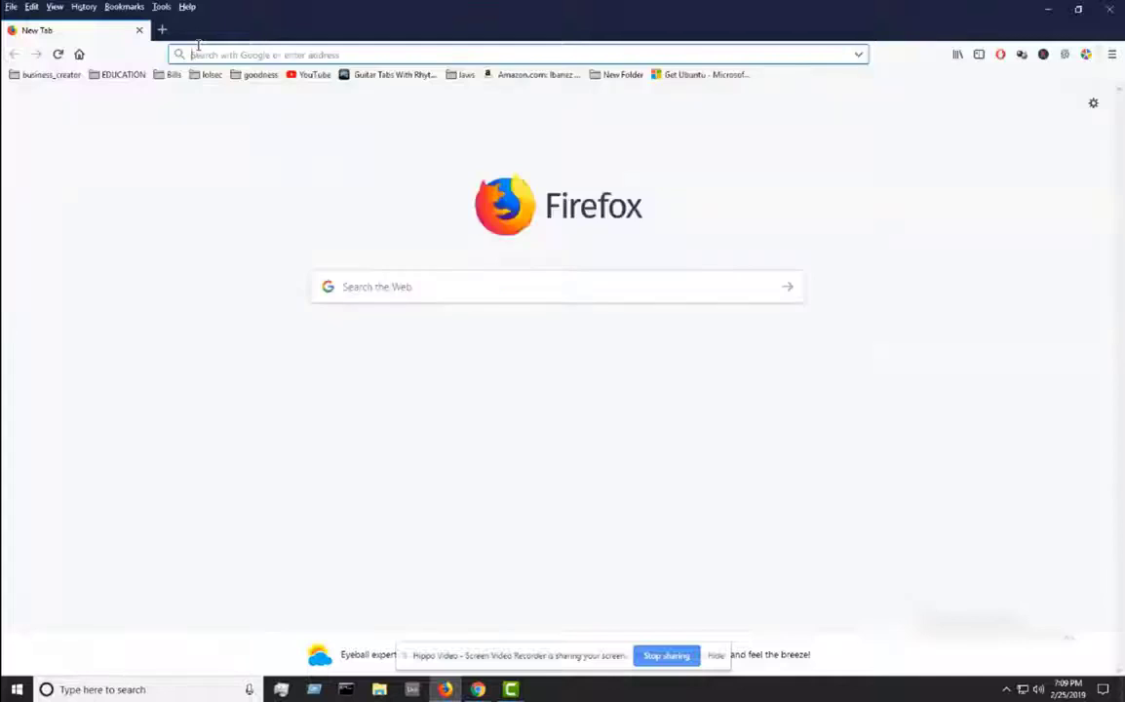
Search the web for "squid server download"
{"action": "type", "text": "squid s"}
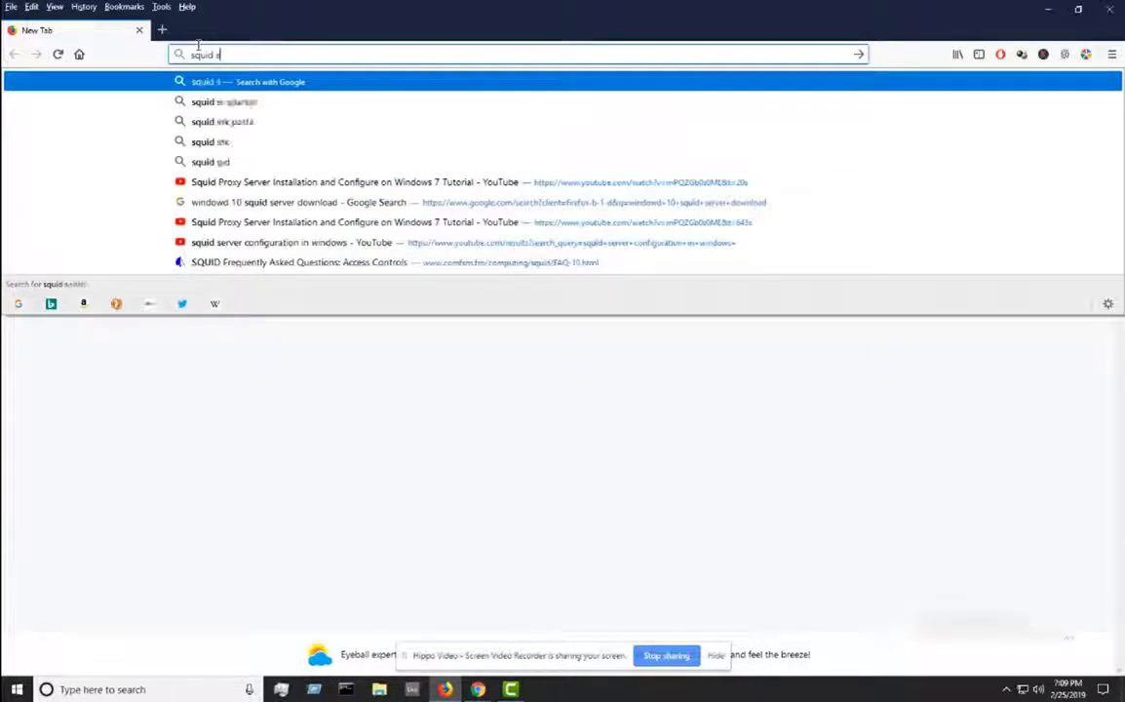
{"action": "type", "text": "erver"}
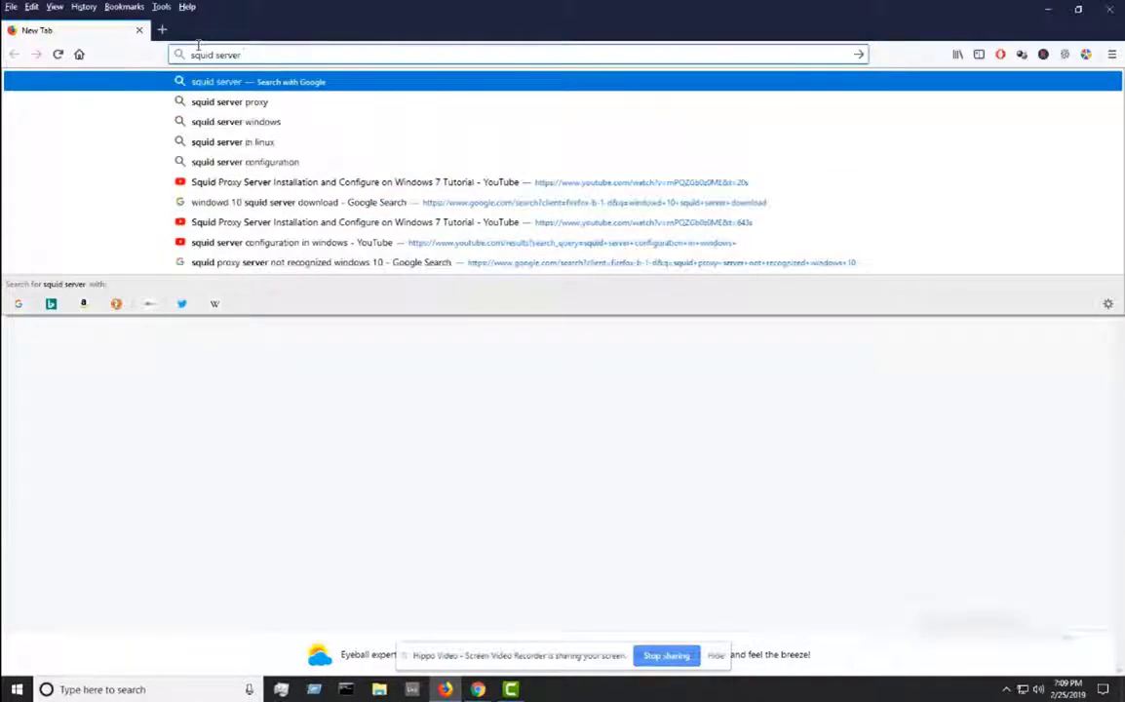
{"action": "type", "text": " downlo"}
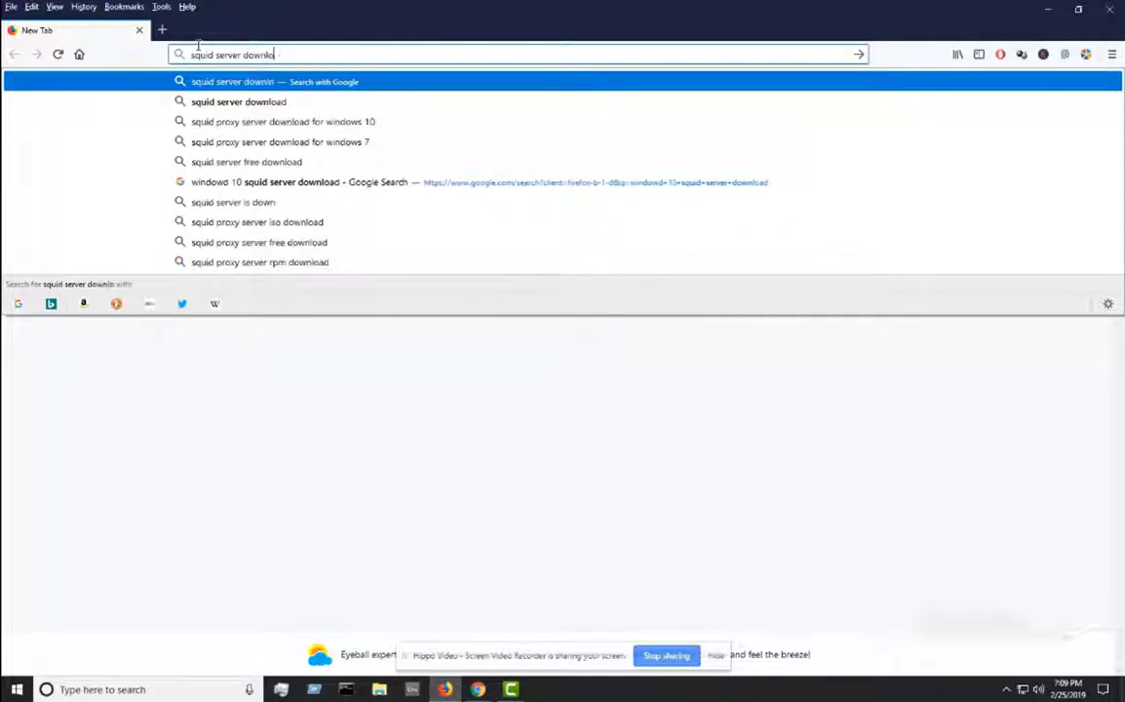
{"action": "type", "text": "ad"}
{"action": "key", "text": "Return"}
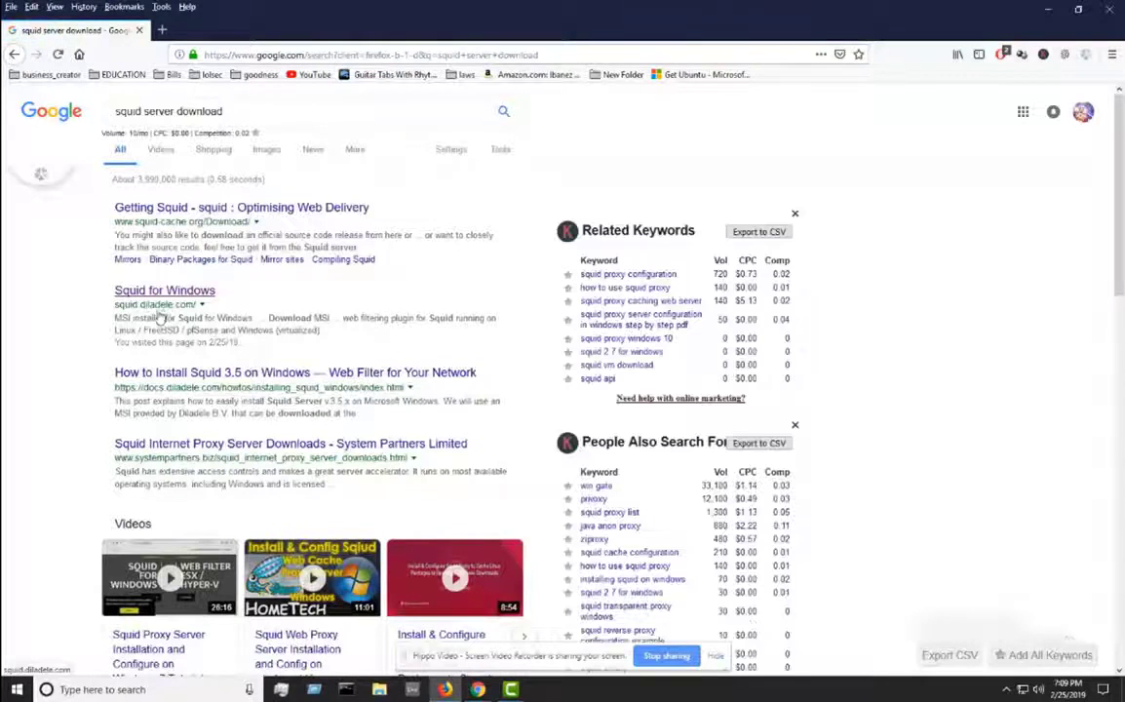
Open the Squid for Windows result to view its MSI installer download page, and close the browser
{"action": "left_click", "coordinate": [168, 311]}
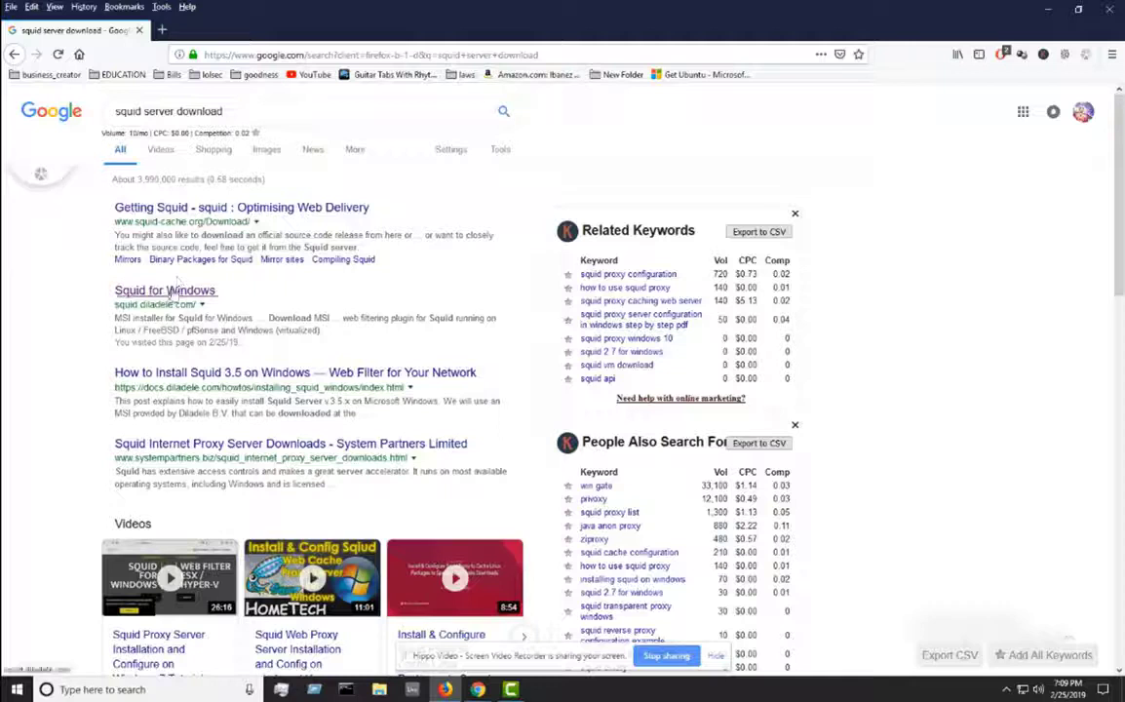
{"action": "left_click", "coordinate": [168, 291]}
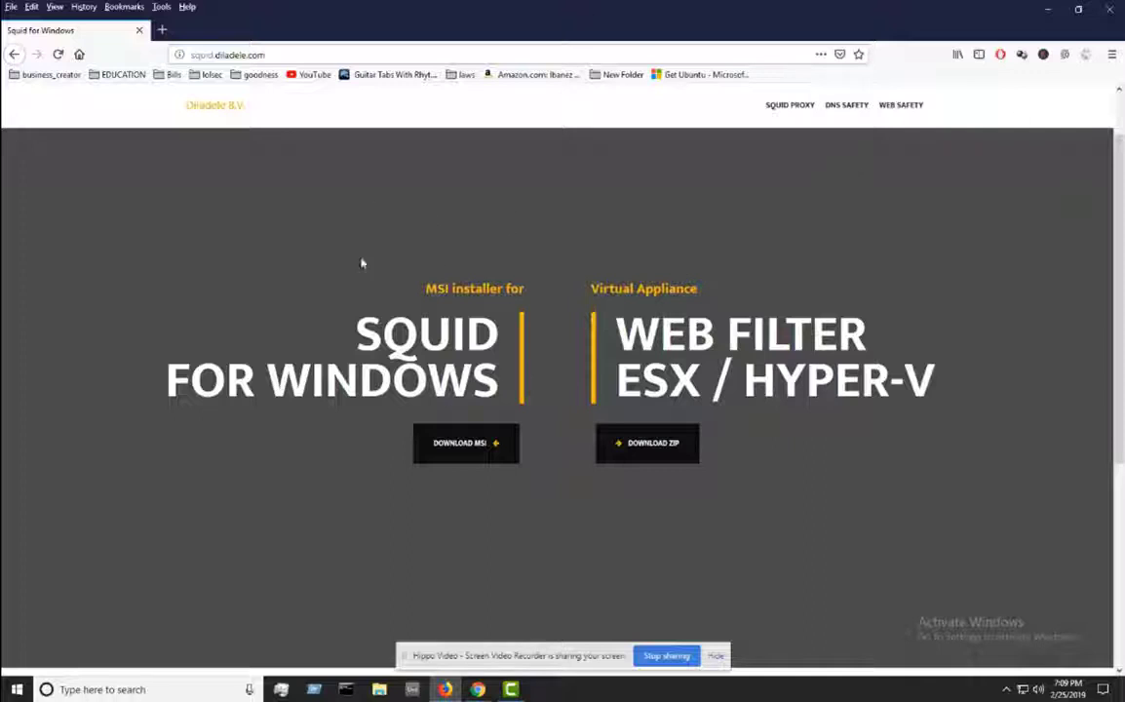
{"action": "left_click", "coordinate": [1111, 9]}
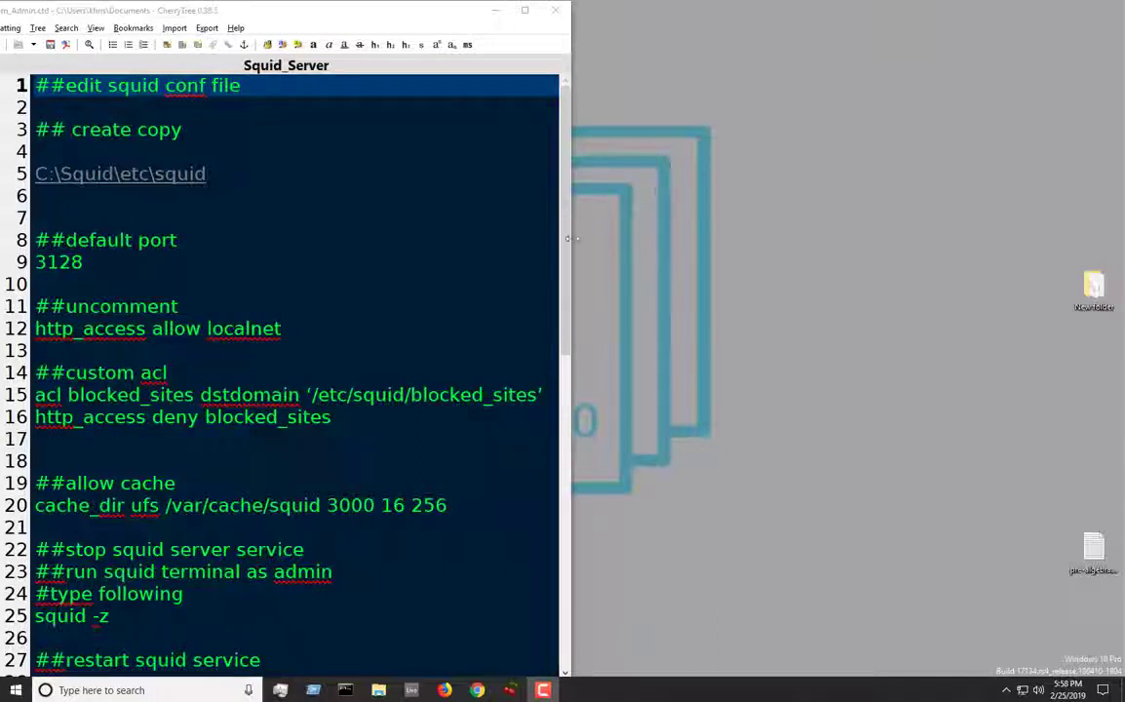
Open the Squid configuration file from the Squid tray program, look through its access rules and close it
{"action": "left_click", "coordinate": [1007, 689]}
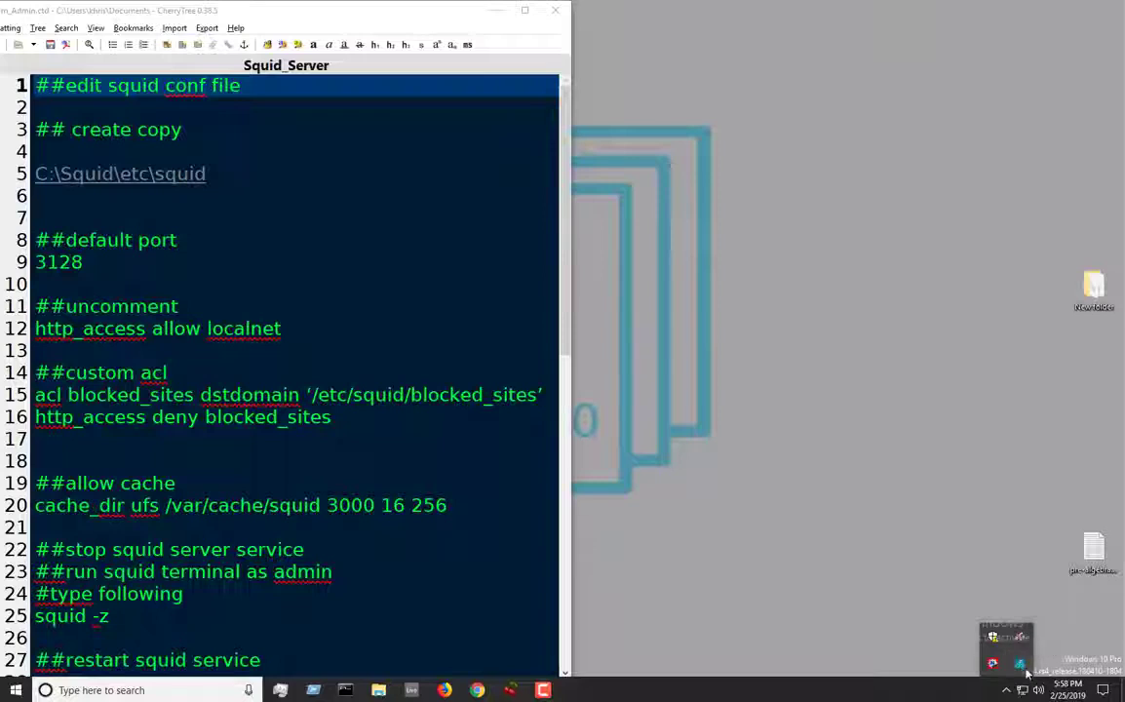
{"action": "right_click", "coordinate": [1024, 662]}
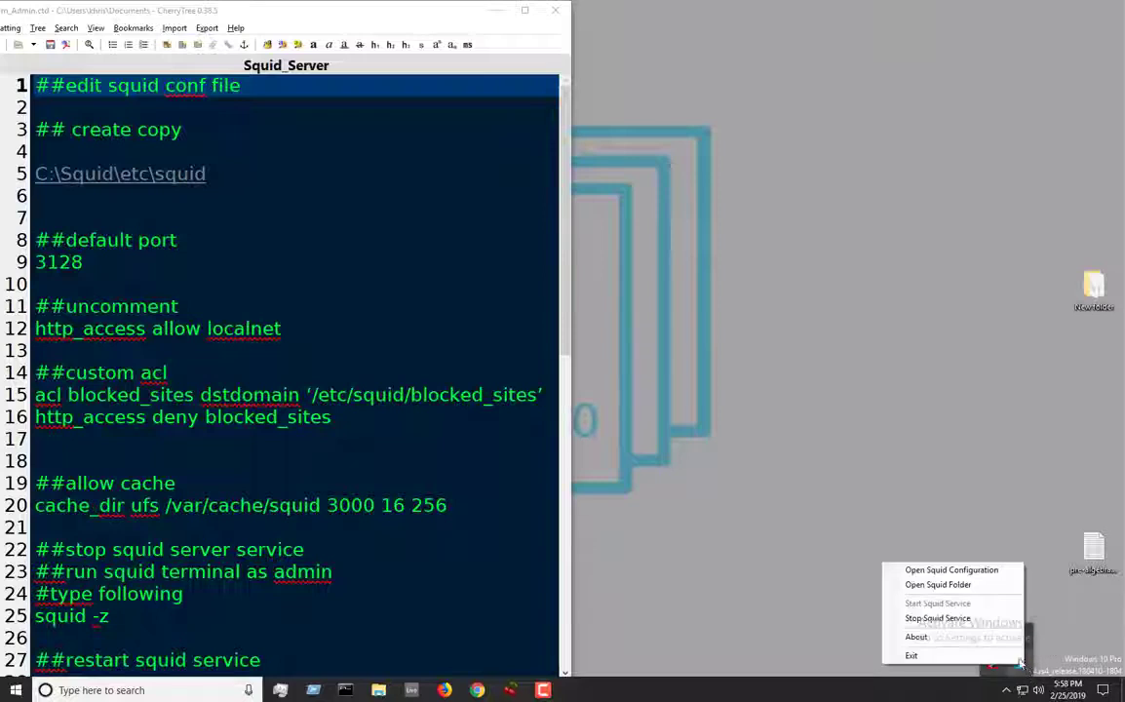
{"action": "left_click", "coordinate": [975, 571]}
{"action": "scroll", "coordinate": [646, 183], "scroll_direction": "down", "scroll_amount": 5}
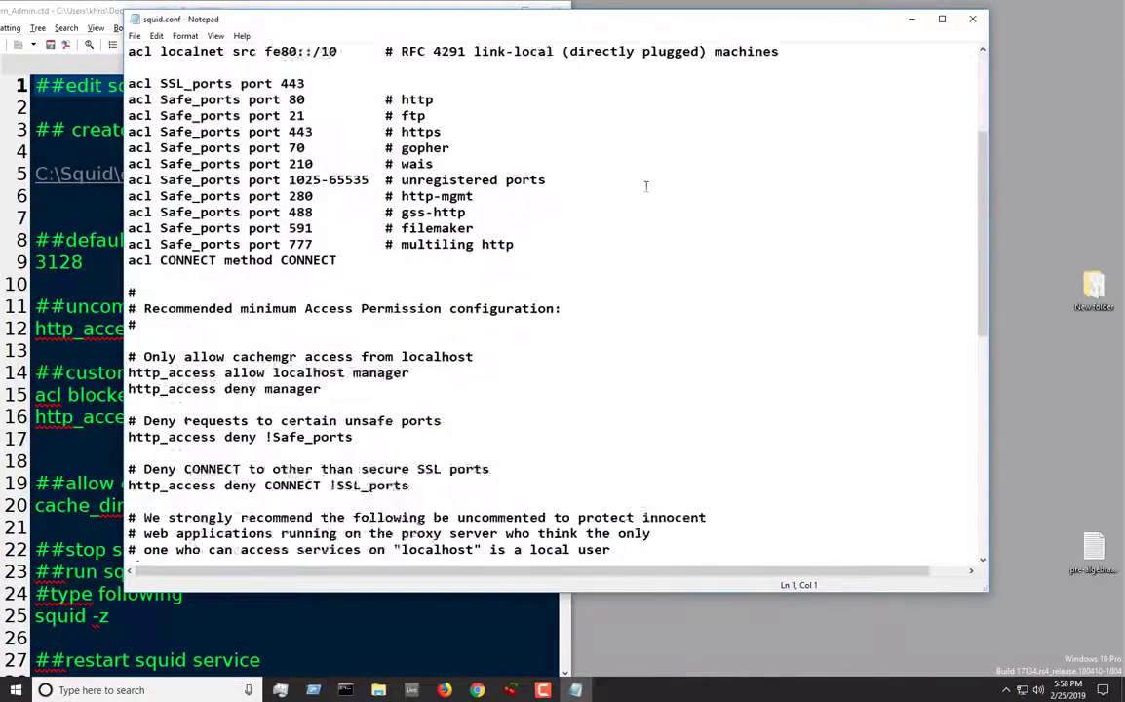
{"action": "scroll", "coordinate": [650, 153], "scroll_direction": "up", "scroll_amount": 5}
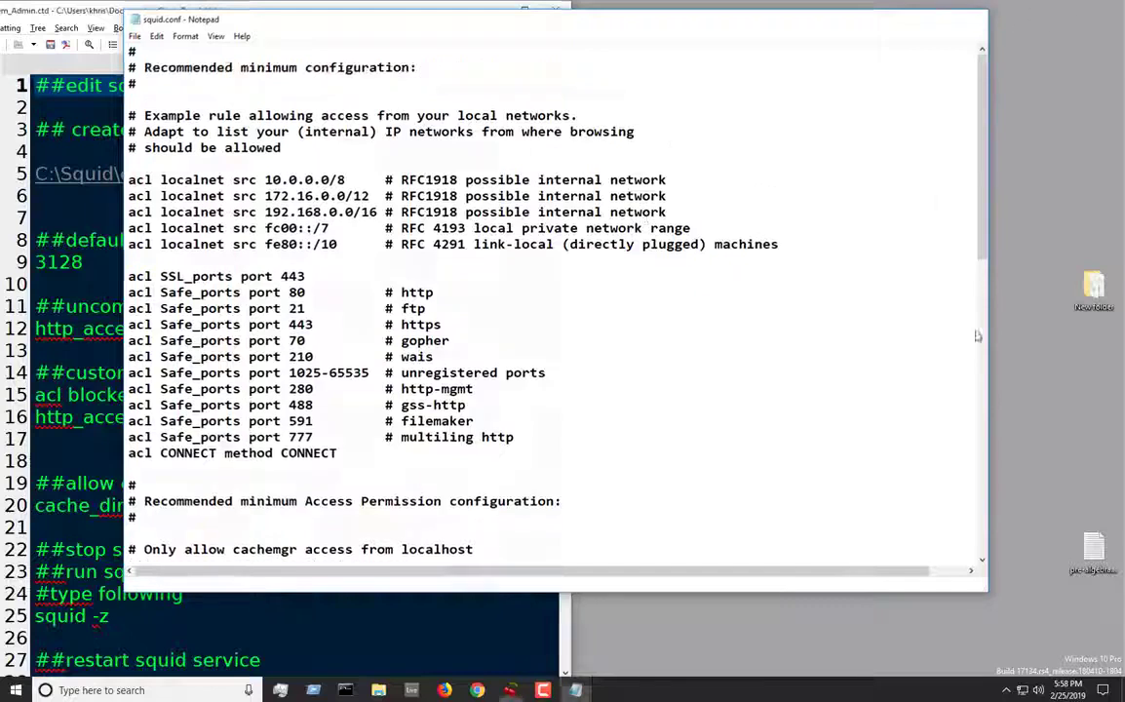
{"action": "left_click", "coordinate": [972, 19]}
Open the Squid installation folder from the Squid tray program to view its subfolders, and close it
{"action": "left_click", "coordinate": [1005, 690]}
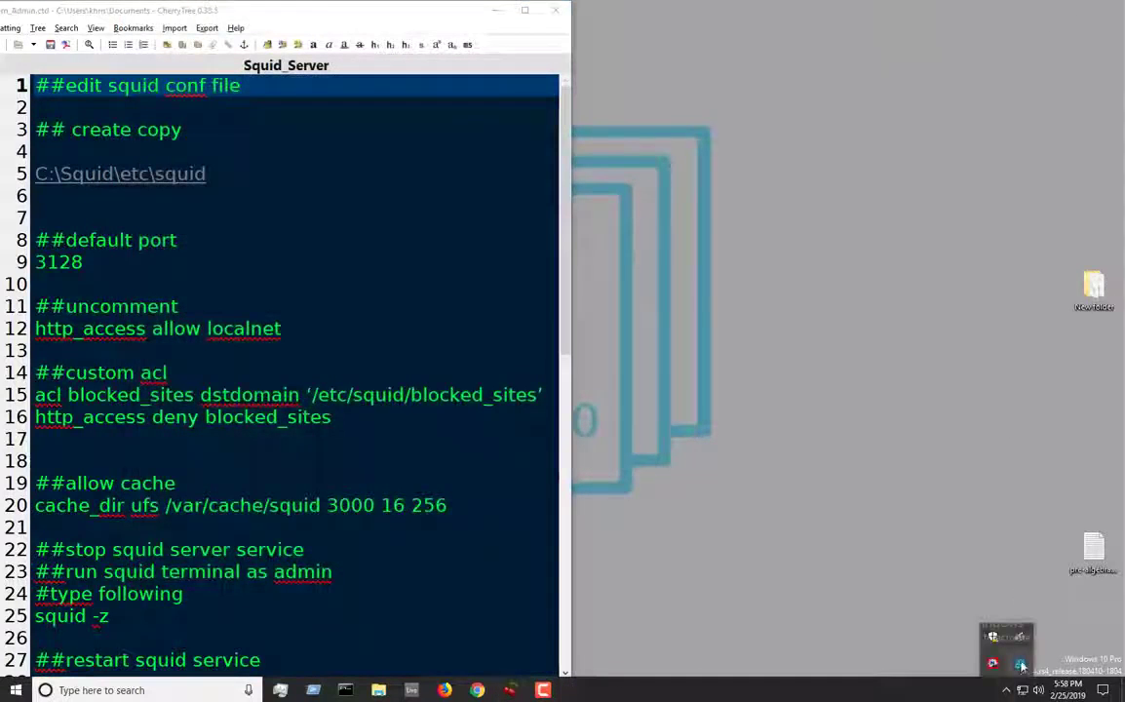
{"action": "right_click", "coordinate": [1019, 663]}
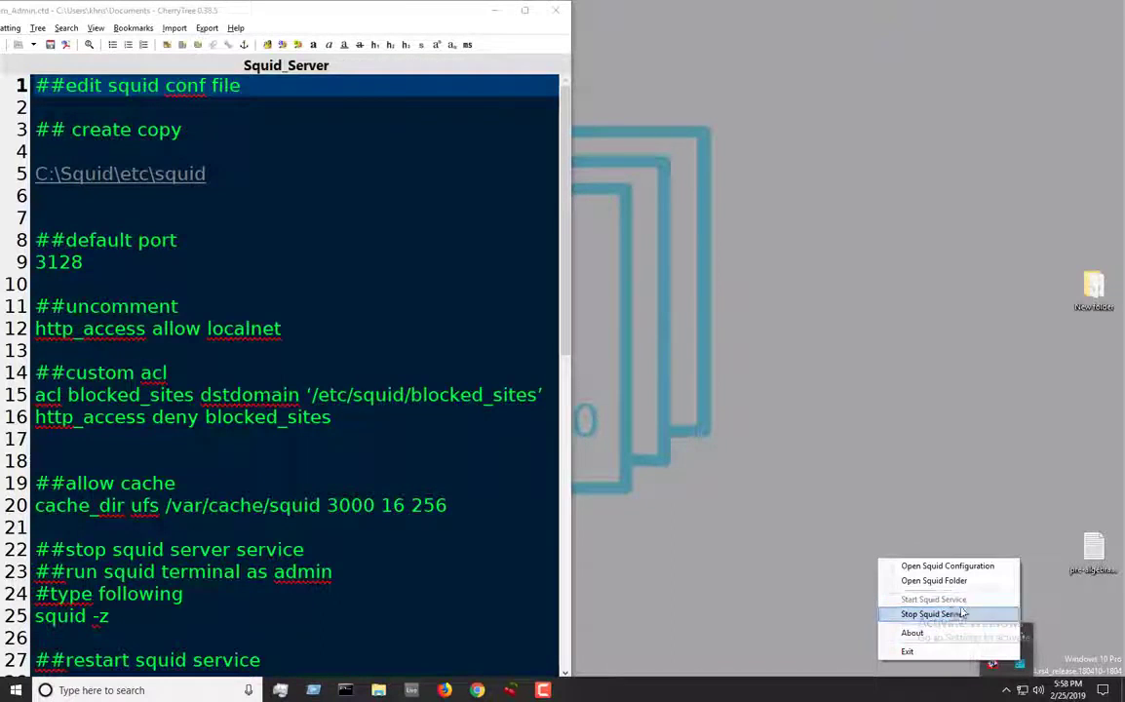
{"action": "left_click", "coordinate": [944, 583]}
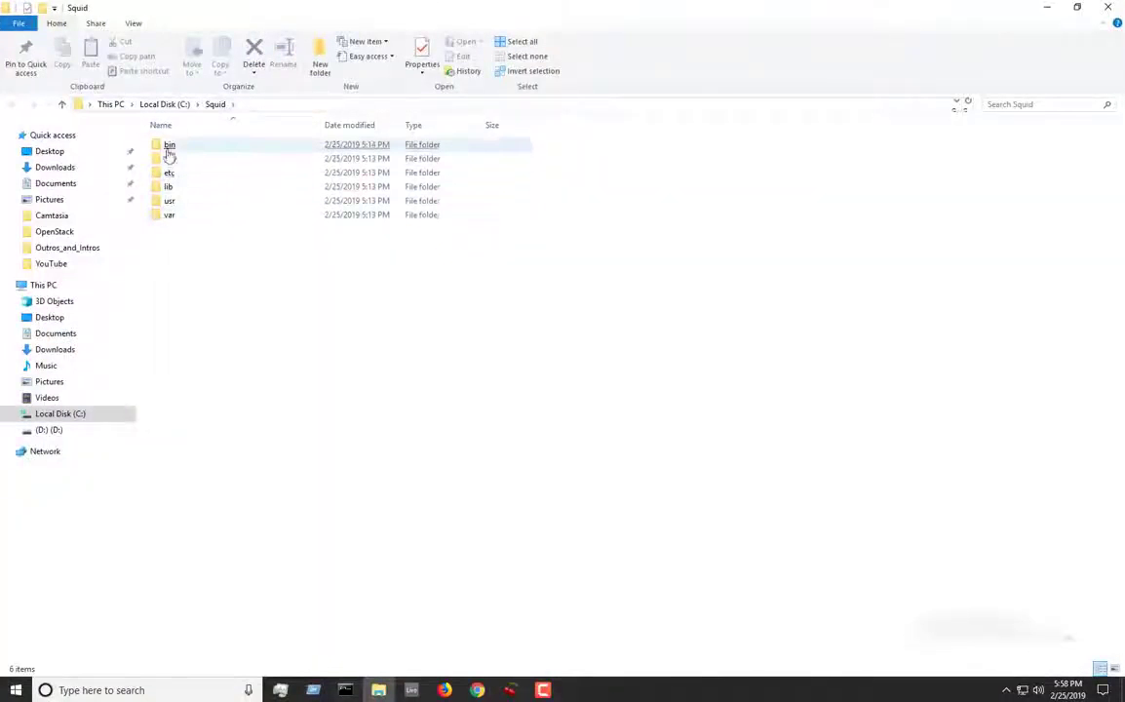
{"action": "left_click", "coordinate": [1109, 7]}
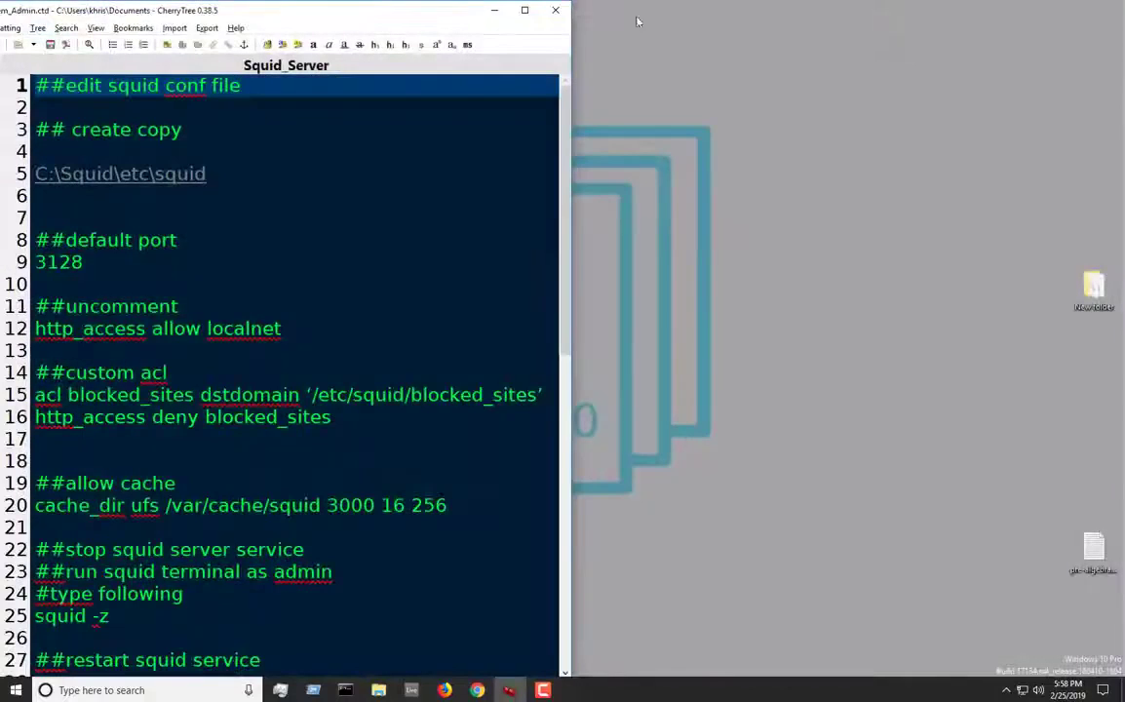
Minimize the Squid_Server notes to view the desktop shortcuts, and restore the notes
{"action": "left_click", "coordinate": [494, 12]}
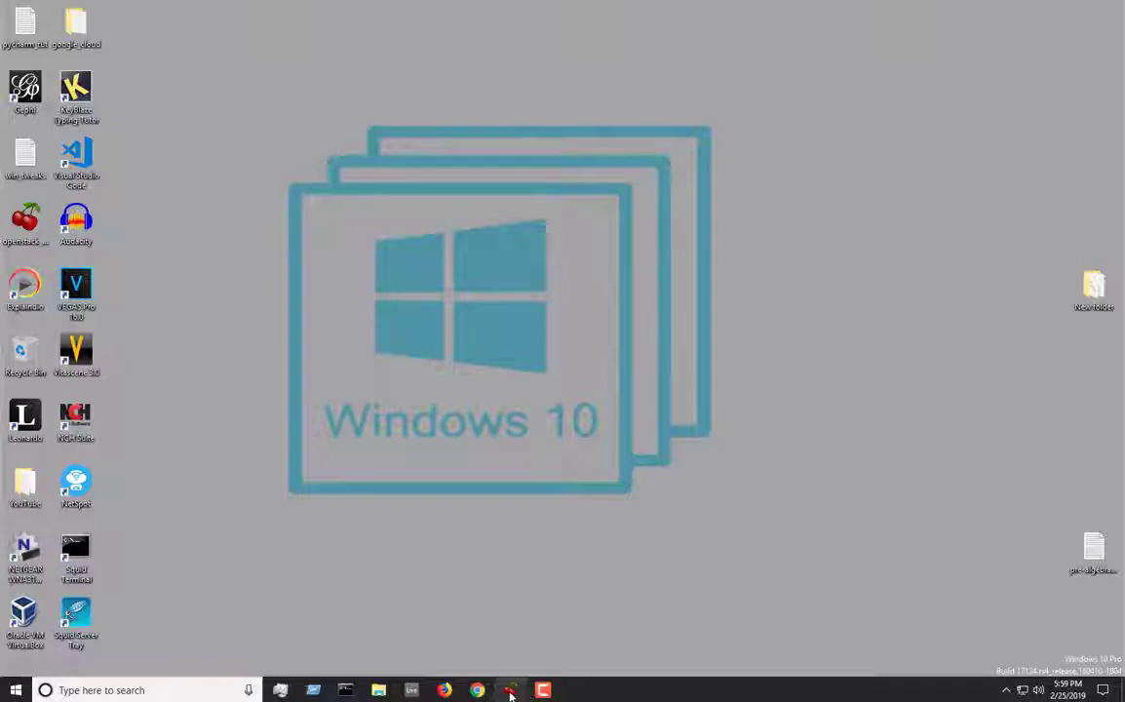
{"action": "left_click", "coordinate": [509, 691]}
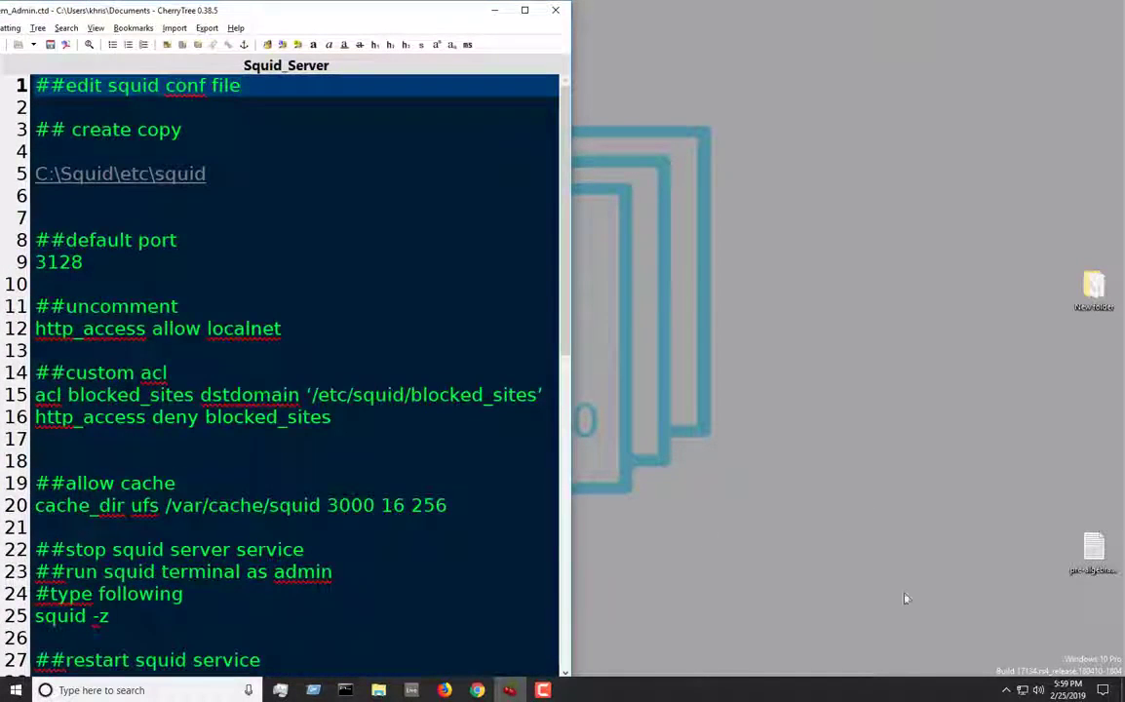
Reopen the Squid configuration file from the Squid tray program, reposition its window over the notes and minimize it
{"action": "left_click", "coordinate": [1007, 690]}
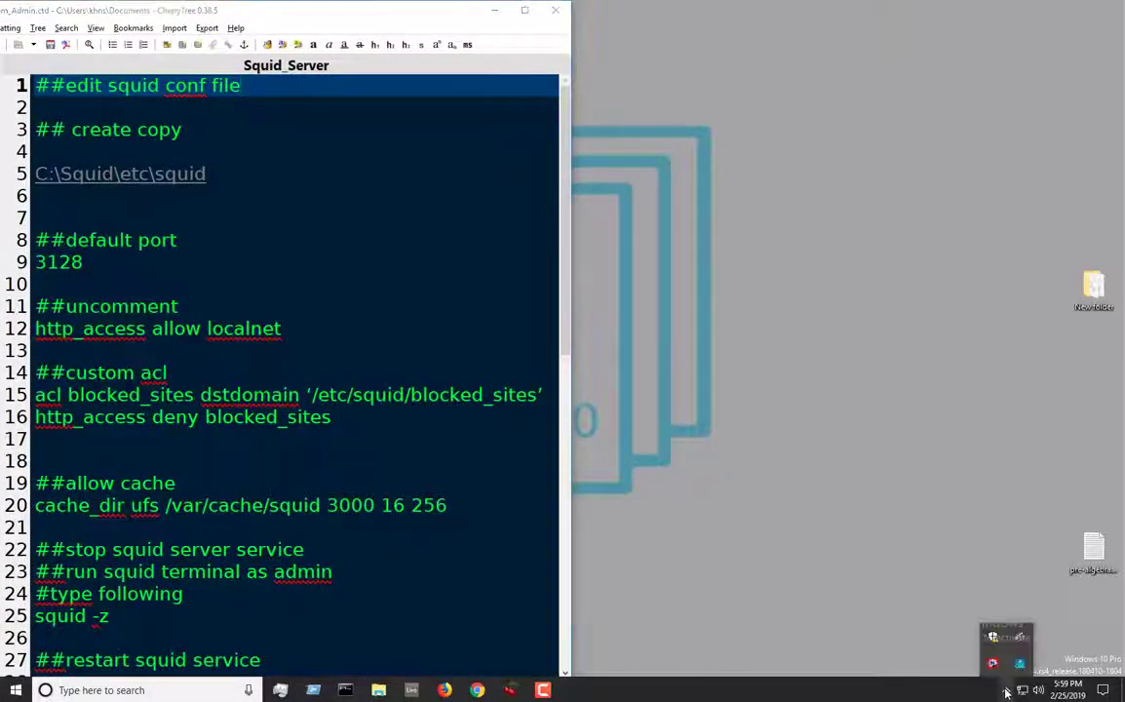
{"action": "right_click", "coordinate": [1019, 663]}
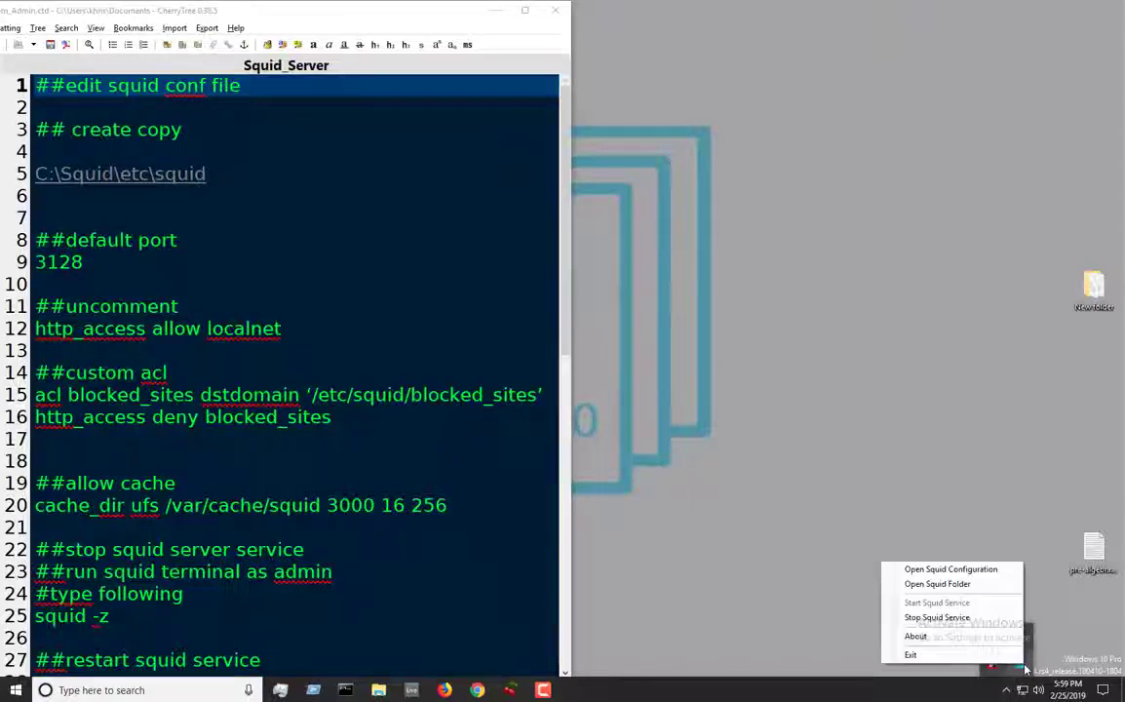
{"action": "left_click", "coordinate": [961, 572]}
{"action": "left_click_drag", "start_coordinate": [317, 26], "coordinate": [655, 25]}
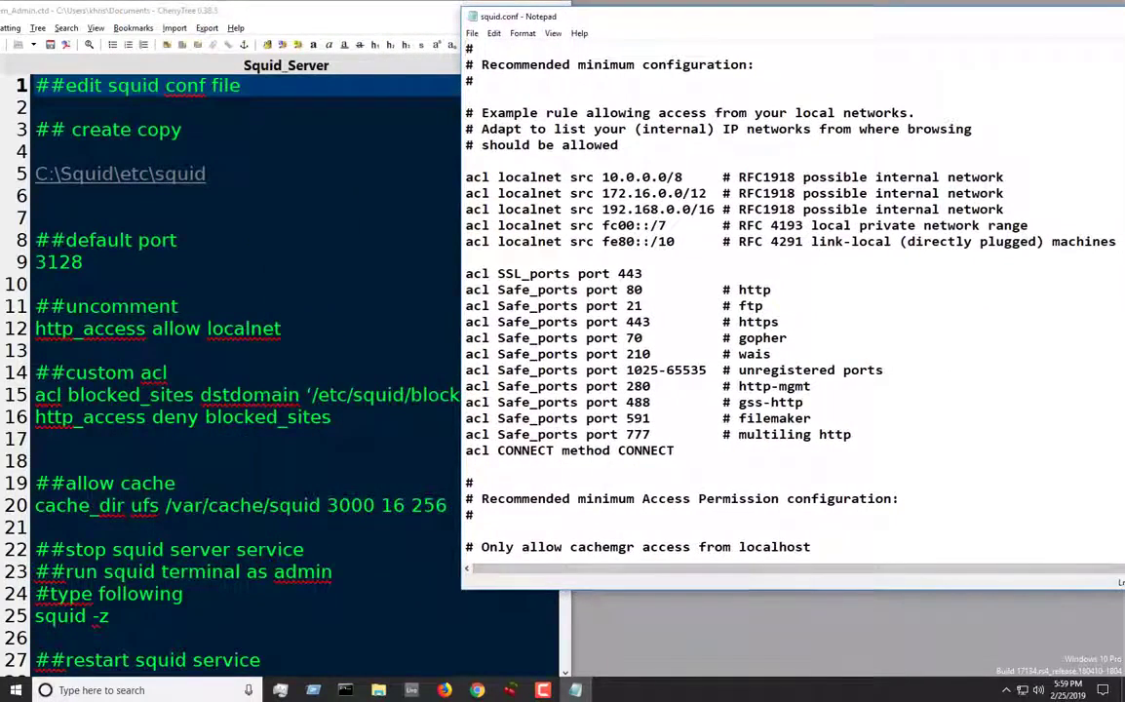
{"action": "left_click_drag", "start_coordinate": [548, 20], "coordinate": [497, 24]}
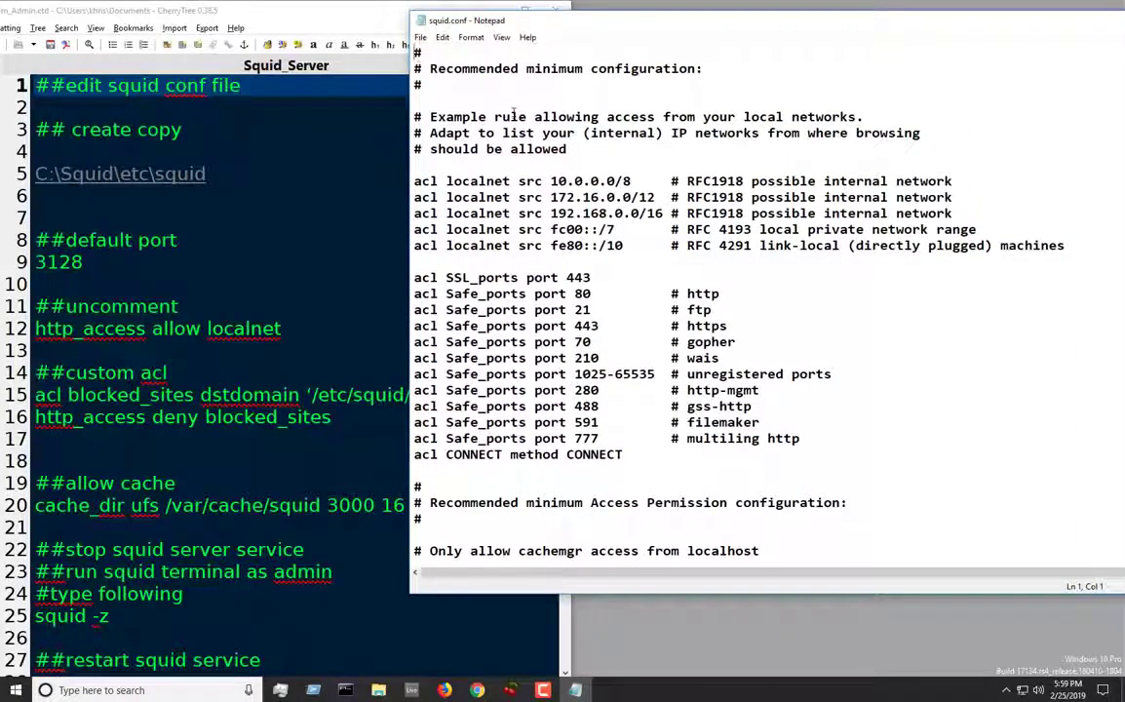
{"action": "left_click_drag", "start_coordinate": [797, 24], "coordinate": [553, 24]}
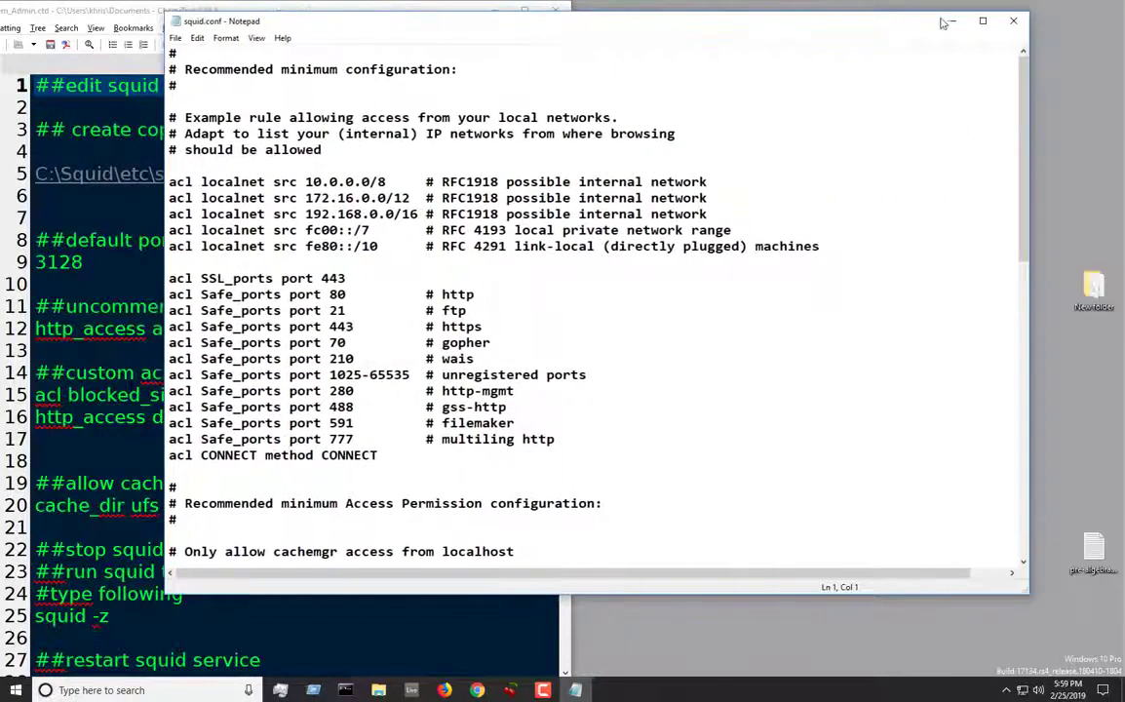
{"action": "left_click", "coordinate": [945, 20]}
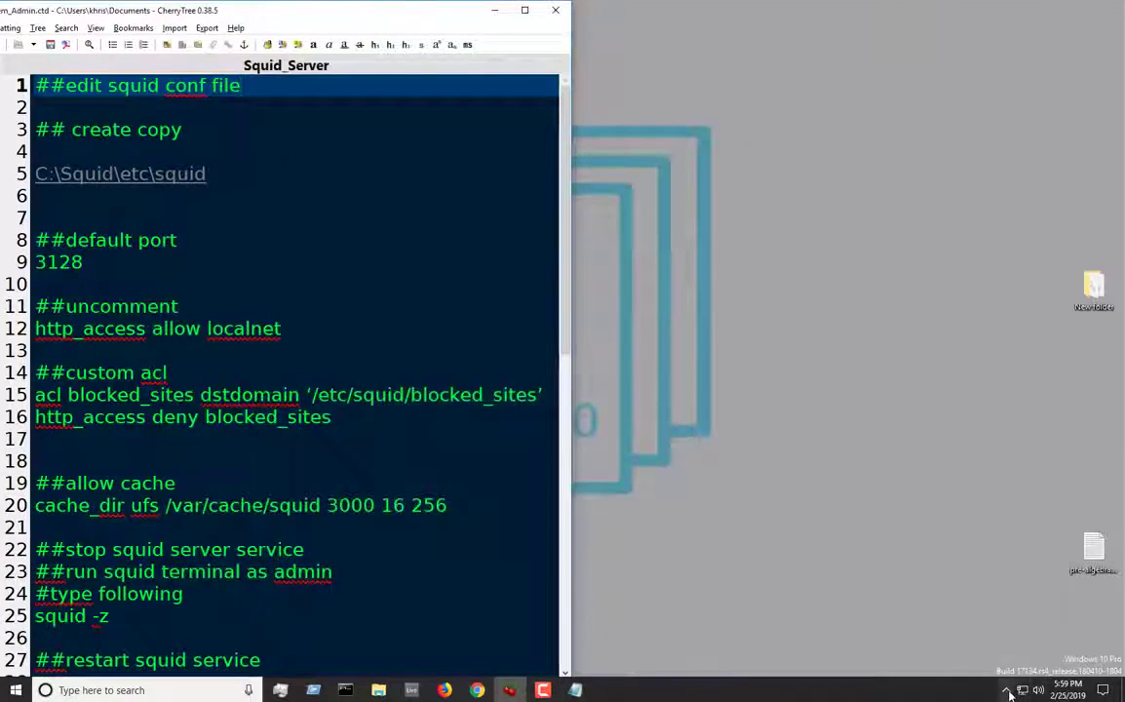
Open the Squid installation folder from the Squid tray program and go to its etc\squid subfolder
{"action": "left_click", "coordinate": [1006, 689]}
{"action": "right_click", "coordinate": [1019, 666]}
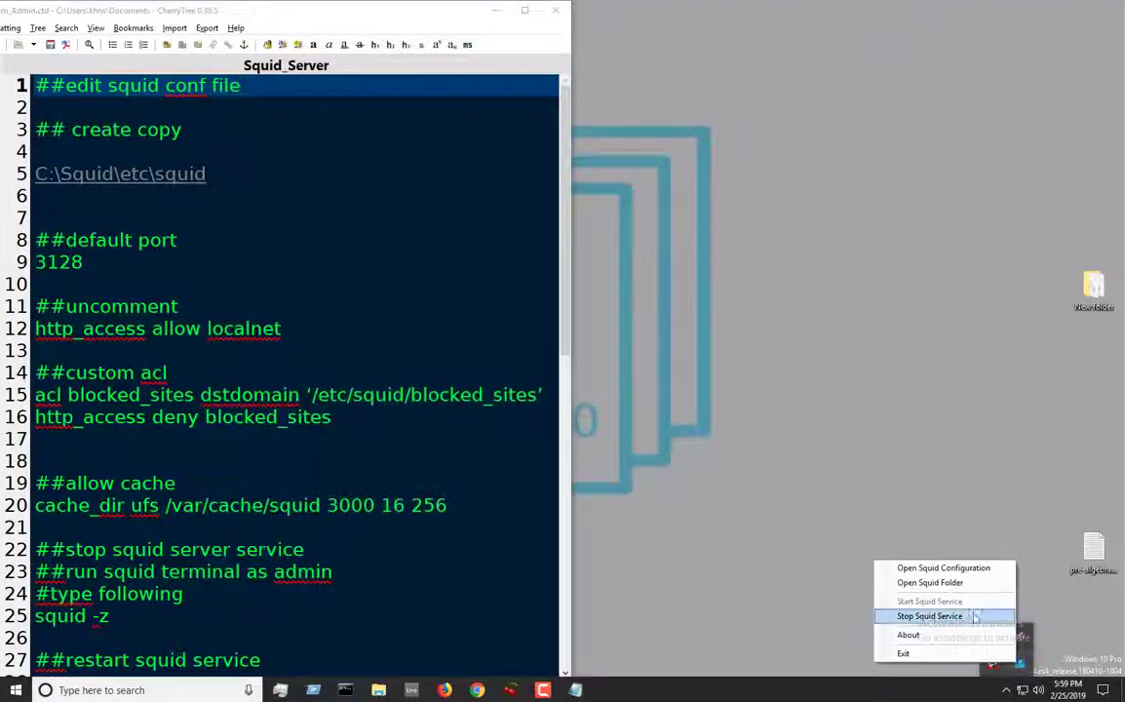
{"action": "left_click", "coordinate": [930, 582]}
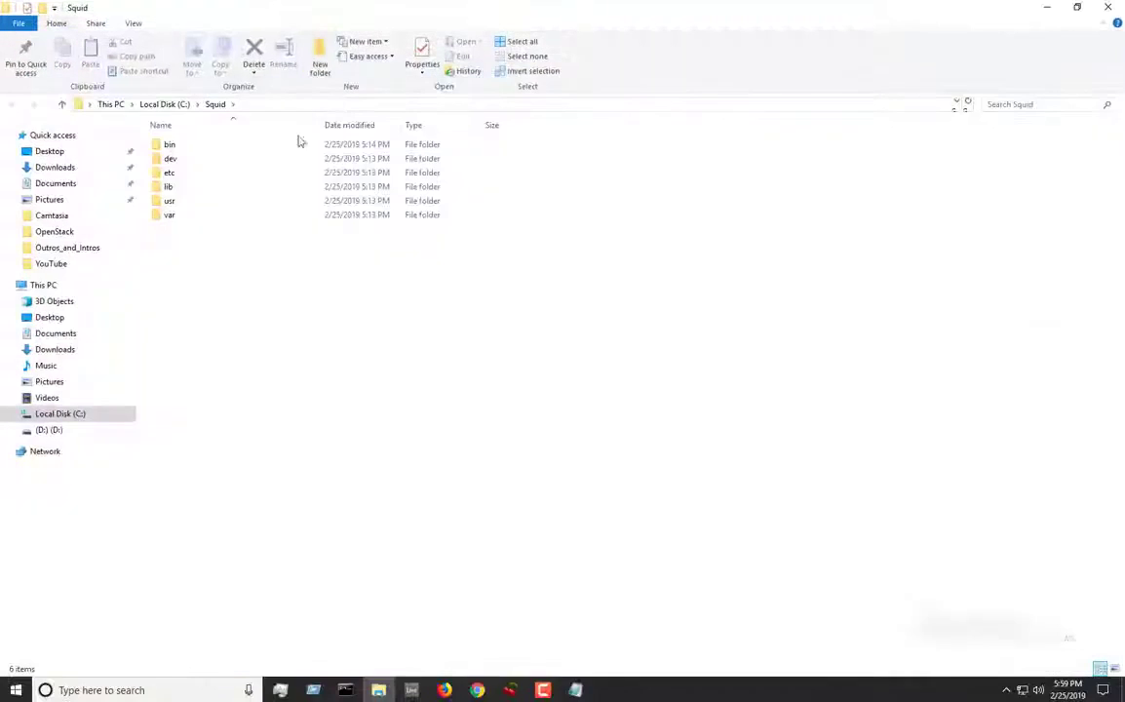
{"action": "double_click", "coordinate": [164, 173]}
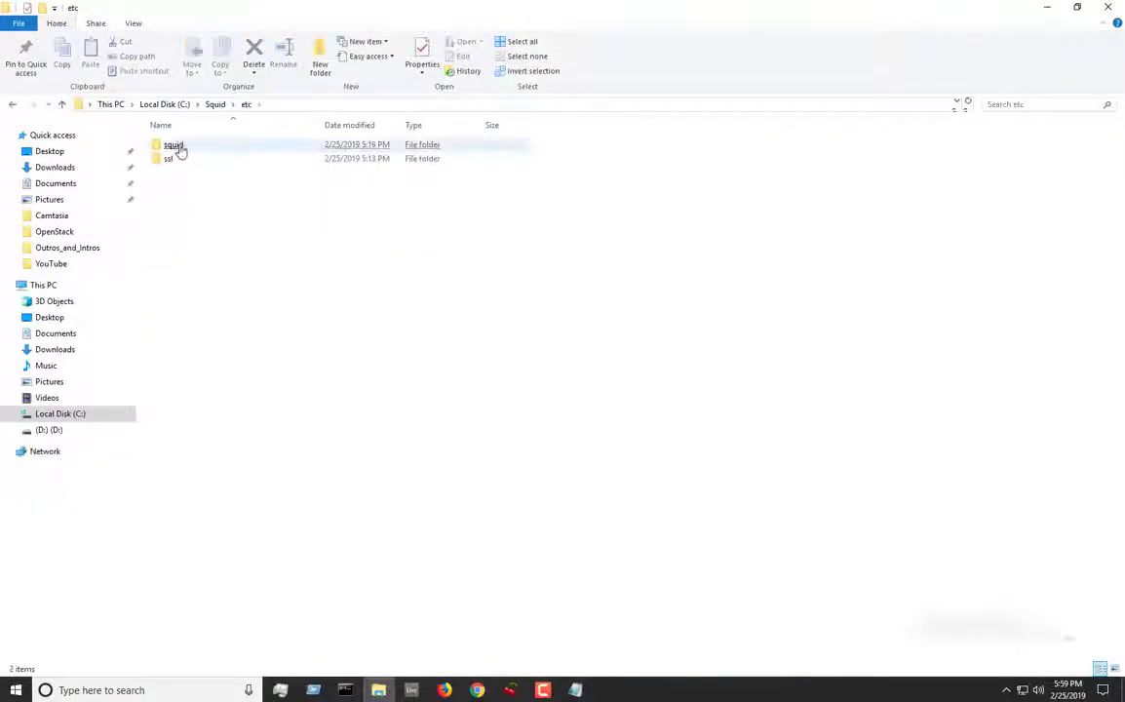
{"action": "double_click", "coordinate": [171, 146]}
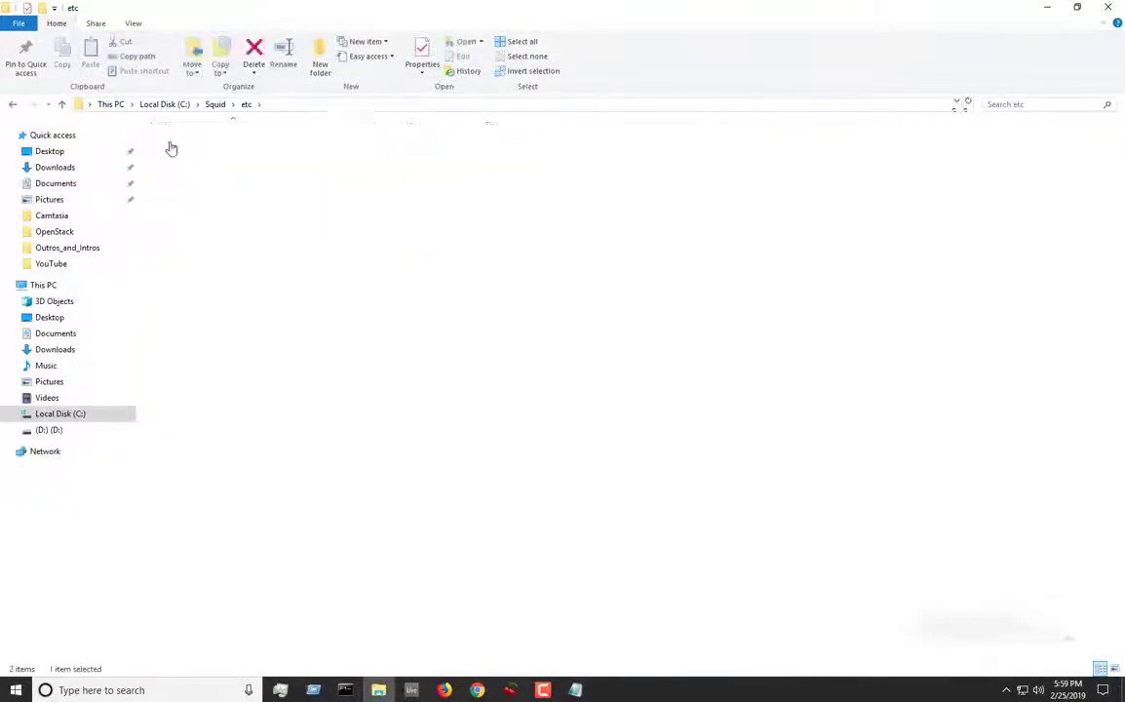
Make a backup copy of squid.conf in the same etc\squid folder
{"action": "left_click", "coordinate": [217, 244]}
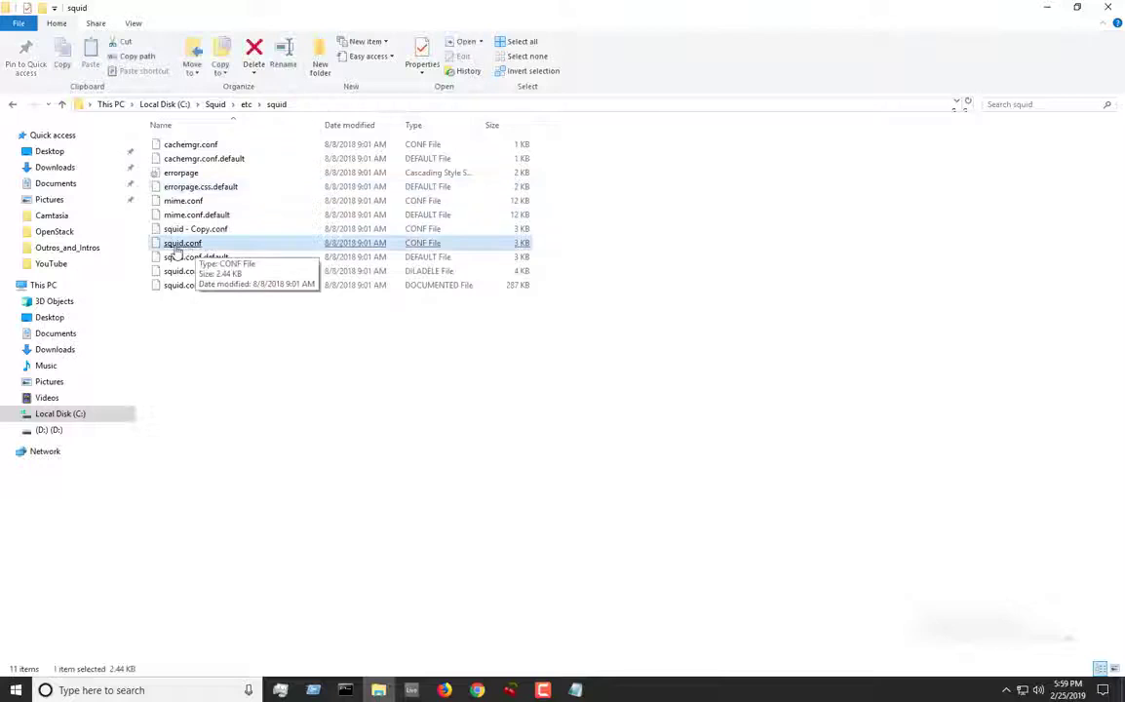
{"action": "right_click", "coordinate": [185, 243]}
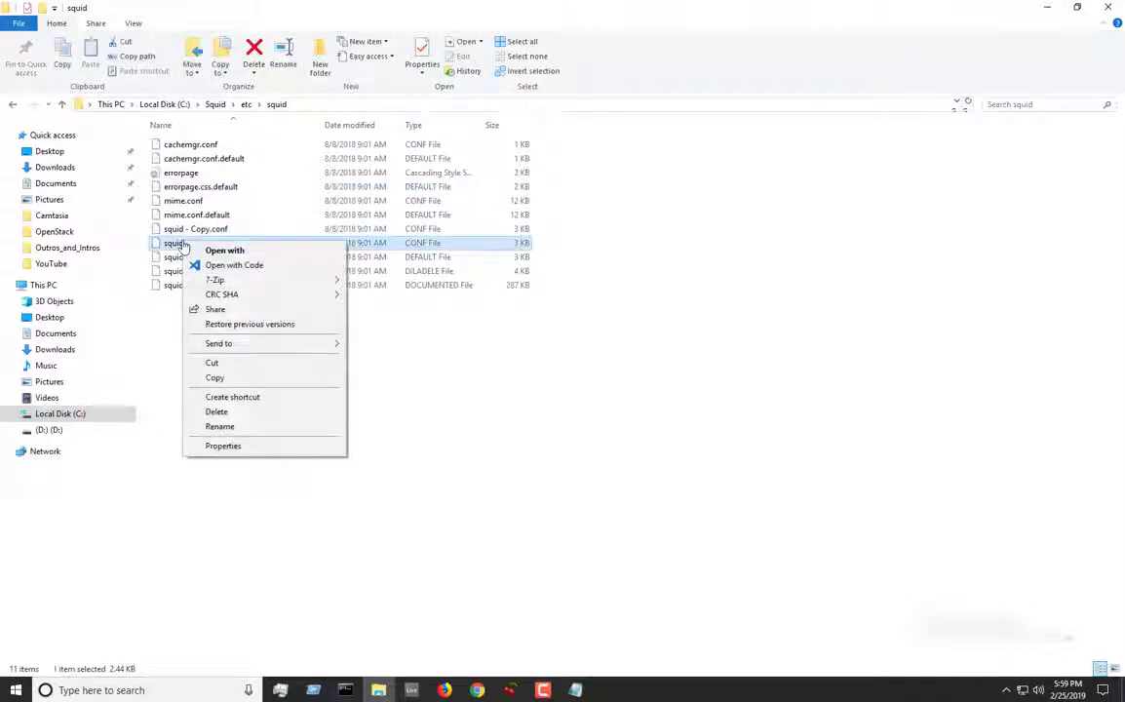
{"action": "left_click", "coordinate": [250, 377]}
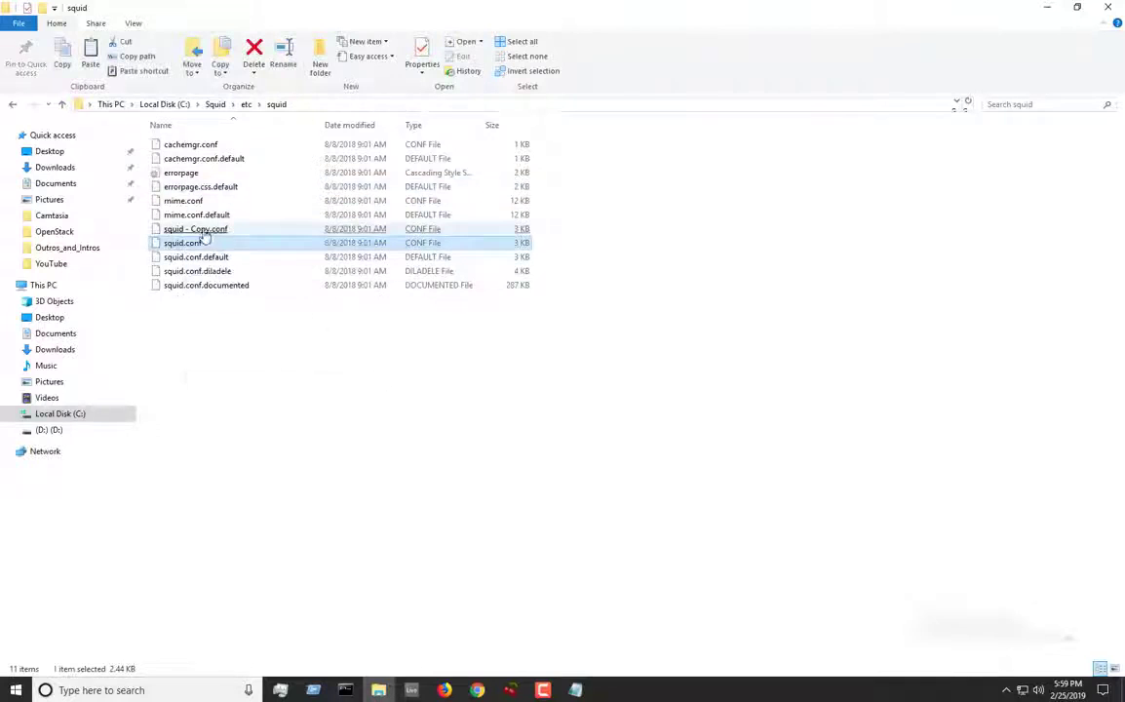
{"action": "right_click", "coordinate": [278, 371]}
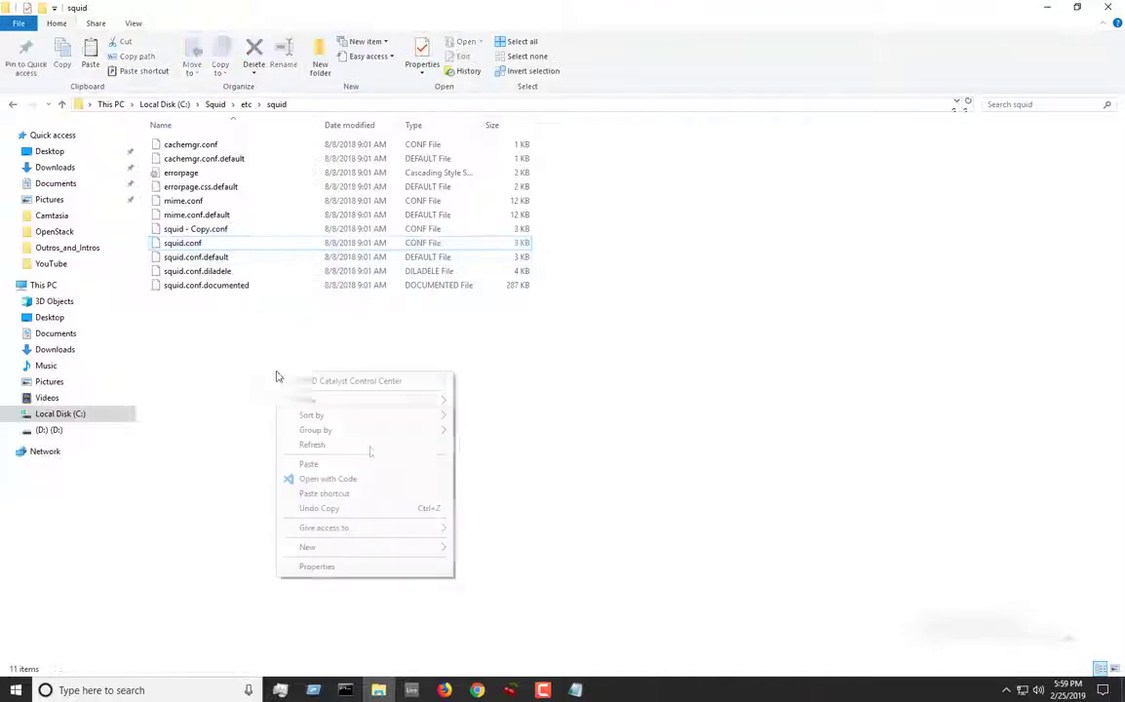
{"action": "left_click", "coordinate": [360, 465]}
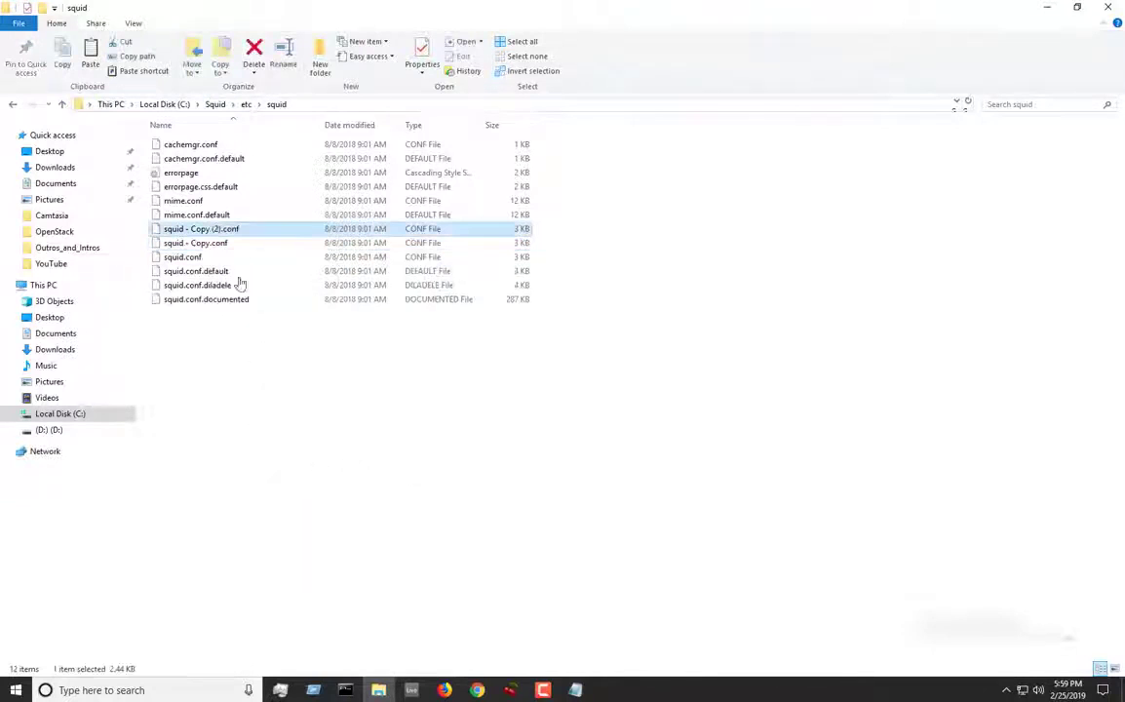
Delete the extra backup squid - Copy (2).conf and close the folder window
{"action": "right_click", "coordinate": [235, 234]}
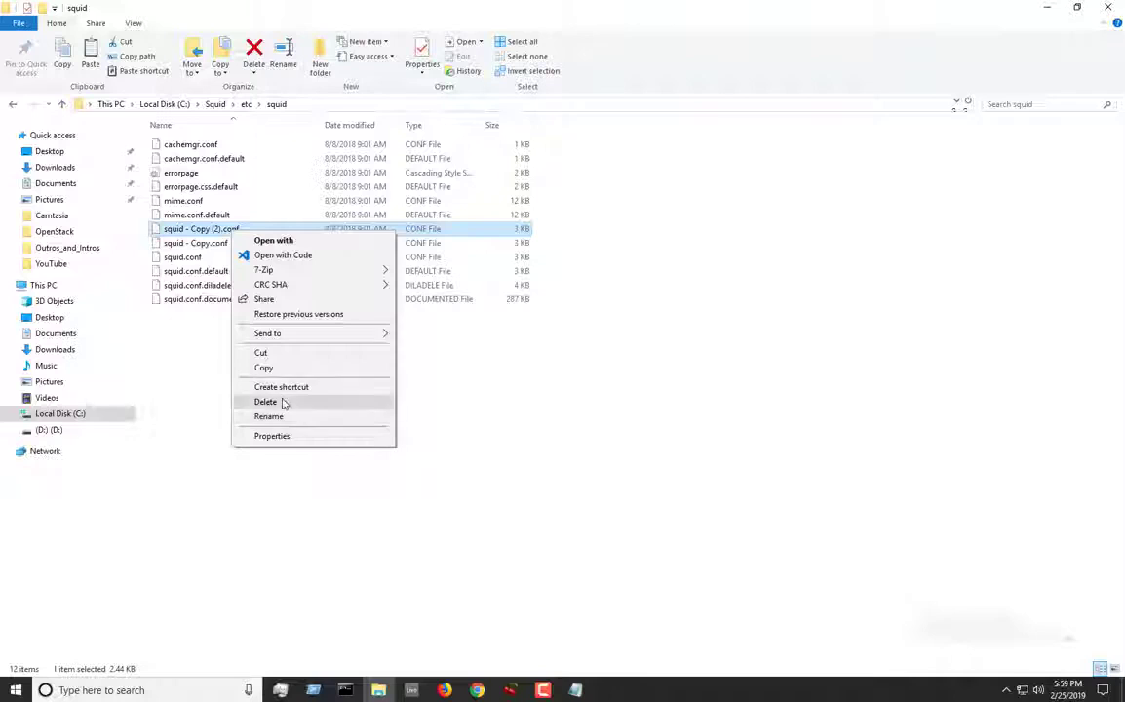
{"action": "left_click", "coordinate": [283, 401]}
{"action": "left_click", "coordinate": [1110, 7]}
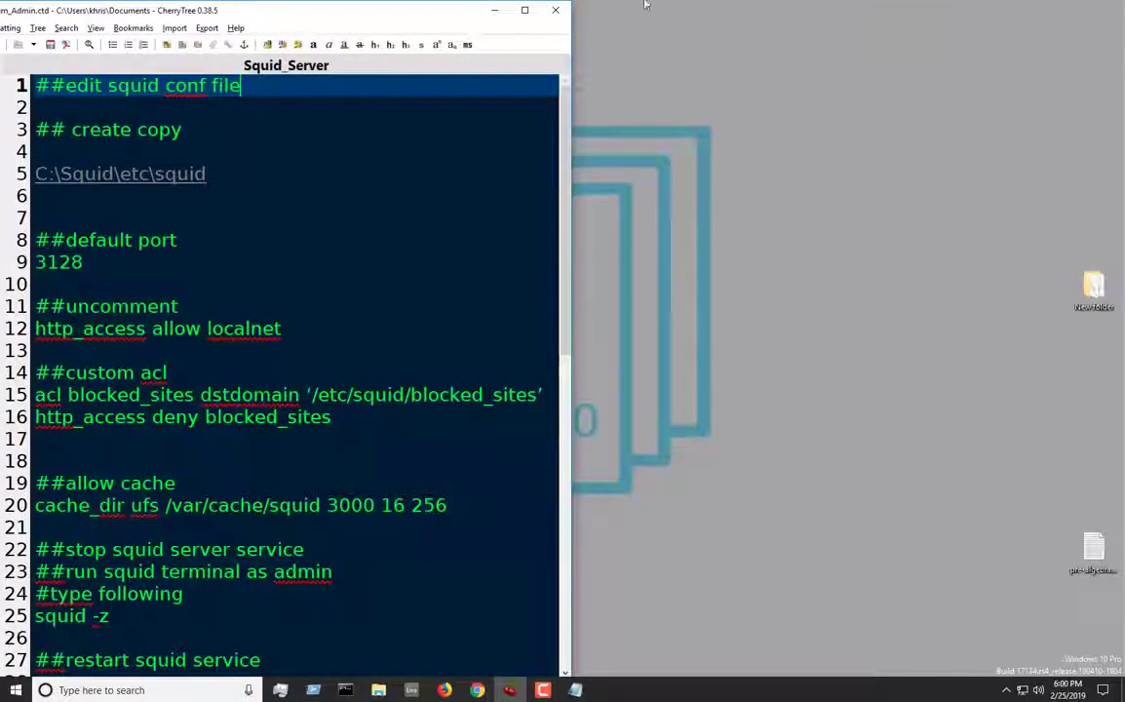
Restore the squid.conf window in Notepad and move it aside so the Squid_Server notes can be read
{"action": "left_click", "coordinate": [576, 690]}
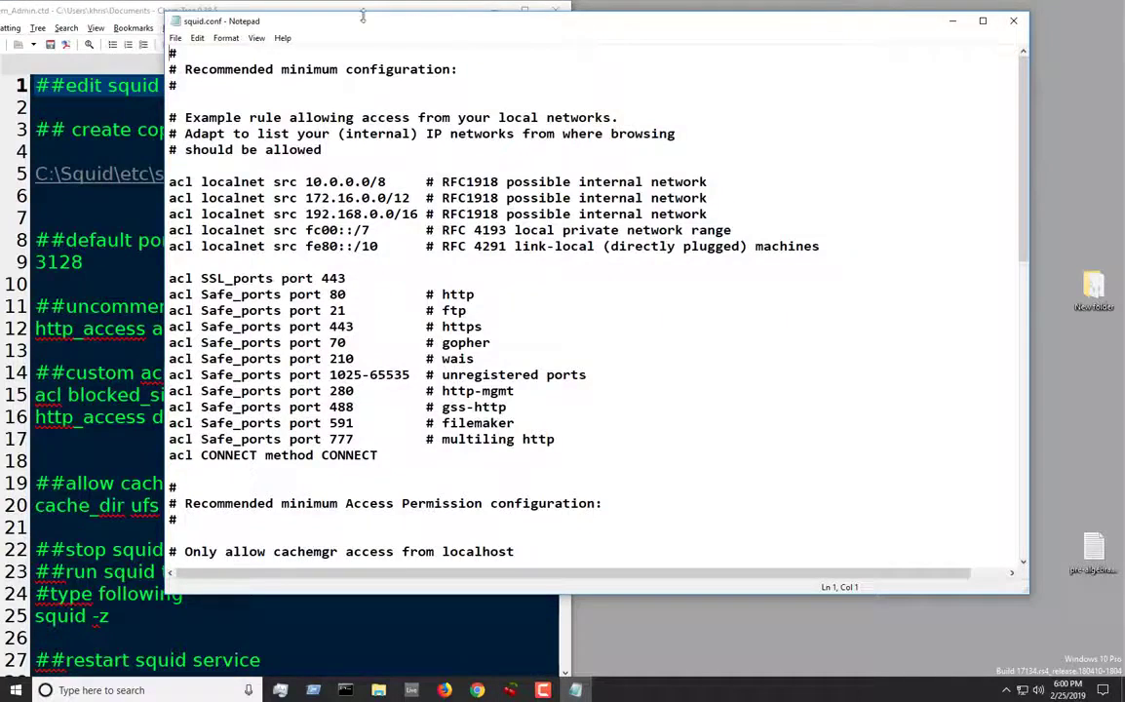
{"action": "left_click_drag", "start_coordinate": [601, 28], "coordinate": [816, 27]}
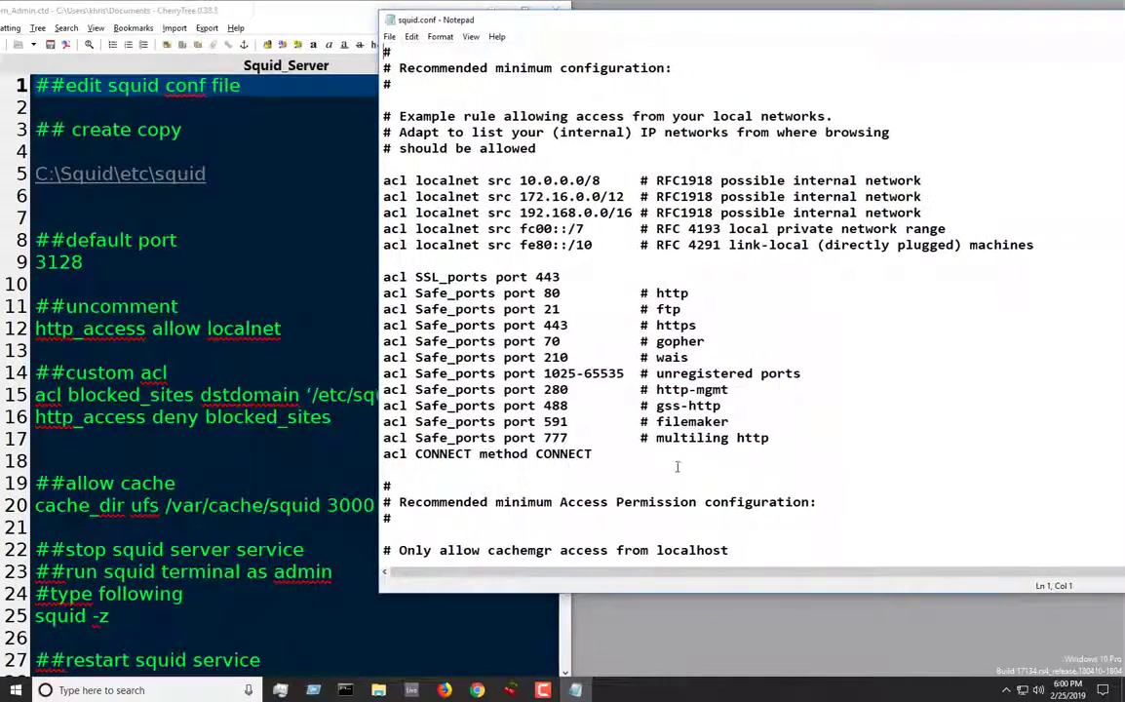
{"action": "left_click_drag", "start_coordinate": [604, 28], "coordinate": [663, 25]}
{"action": "scroll", "coordinate": [689, 232], "scroll_direction": "down", "scroll_amount": 2}
{"action": "scroll", "coordinate": [688, 231], "scroll_direction": "up", "scroll_amount": 2}
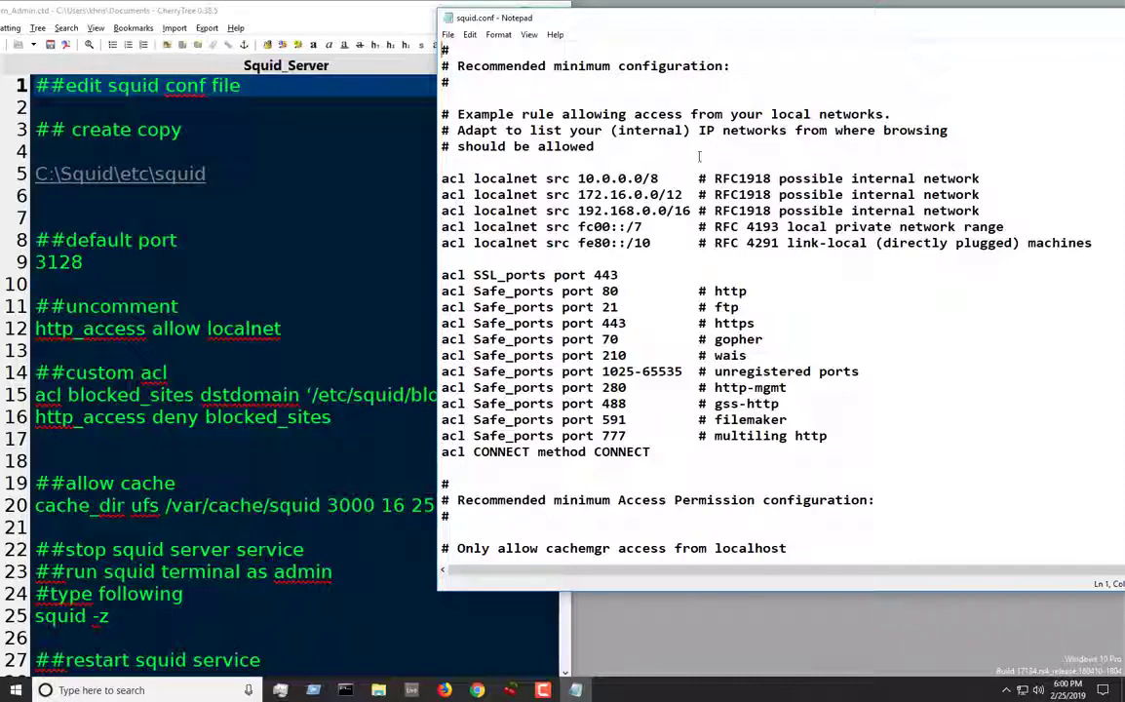
Read through squid.conf from the localnet ACLs and safe ports down past the http_access rules to the refresh patterns
{"action": "left_click", "coordinate": [593, 94]}
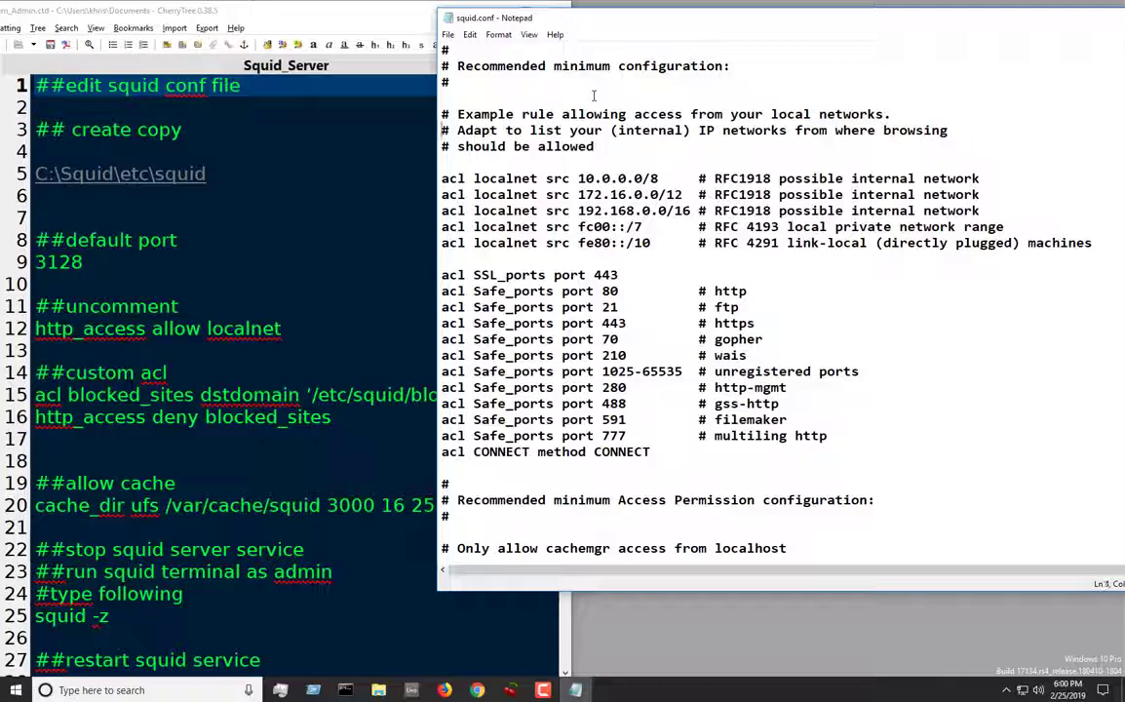
{"action": "key", "text": "Down"}
{"action": "key", "text": "Down"}
{"action": "key", "text": "Down"}
{"action": "key", "text": "Down"}
{"action": "key", "text": "Down"}
{"action": "key", "text": "Down"}
{"action": "key", "text": "Down"}
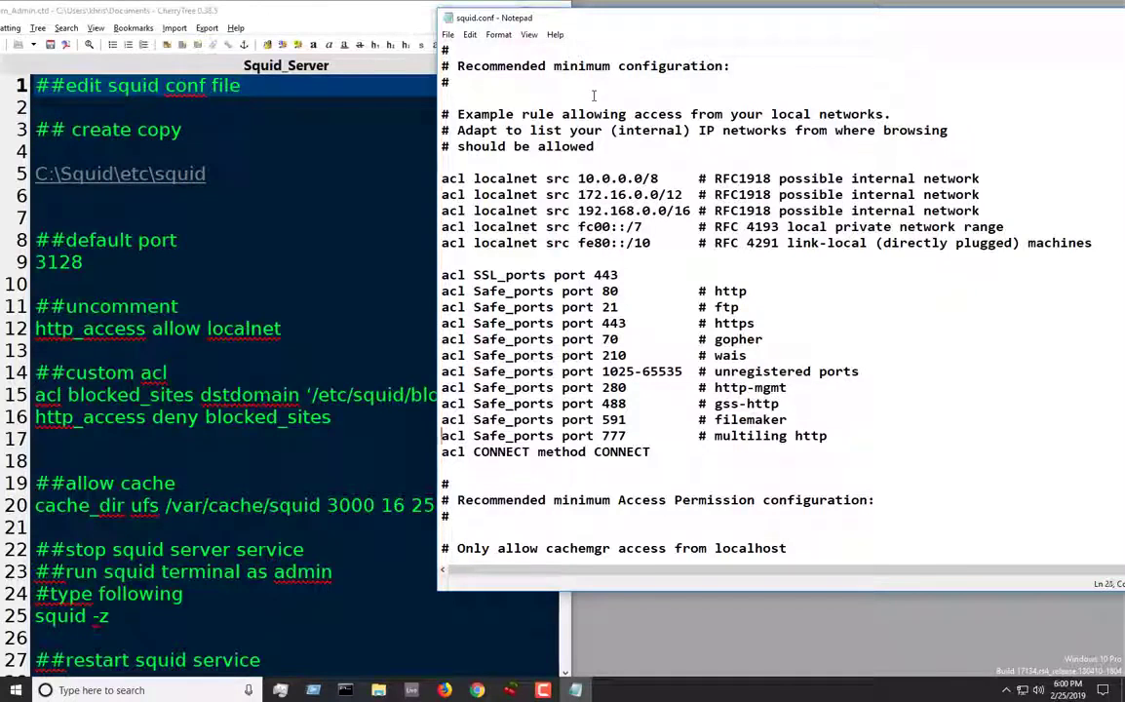
{"action": "key", "text": "Down"}
{"action": "key", "text": "Down"}
{"action": "key", "text": "Down"}
{"action": "key", "text": "Down"}
{"action": "key", "text": "Down"}
{"action": "key", "text": "Down"}
{"action": "key", "text": "Down"}
{"action": "key", "text": "Down"}
{"action": "key", "text": "Down"}
{"action": "key", "text": "Down"}
{"action": "key", "text": "Down"}
{"action": "key", "text": "Down"}
{"action": "key", "text": "Down"}
{"action": "key", "text": "Down"}
{"action": "key", "text": "Down"}
{"action": "key", "text": "Down"}
{"action": "key", "text": "Down"}
{"action": "key", "text": "Down"}
{"action": "key", "text": "Down"}
{"action": "key", "text": "Down"}
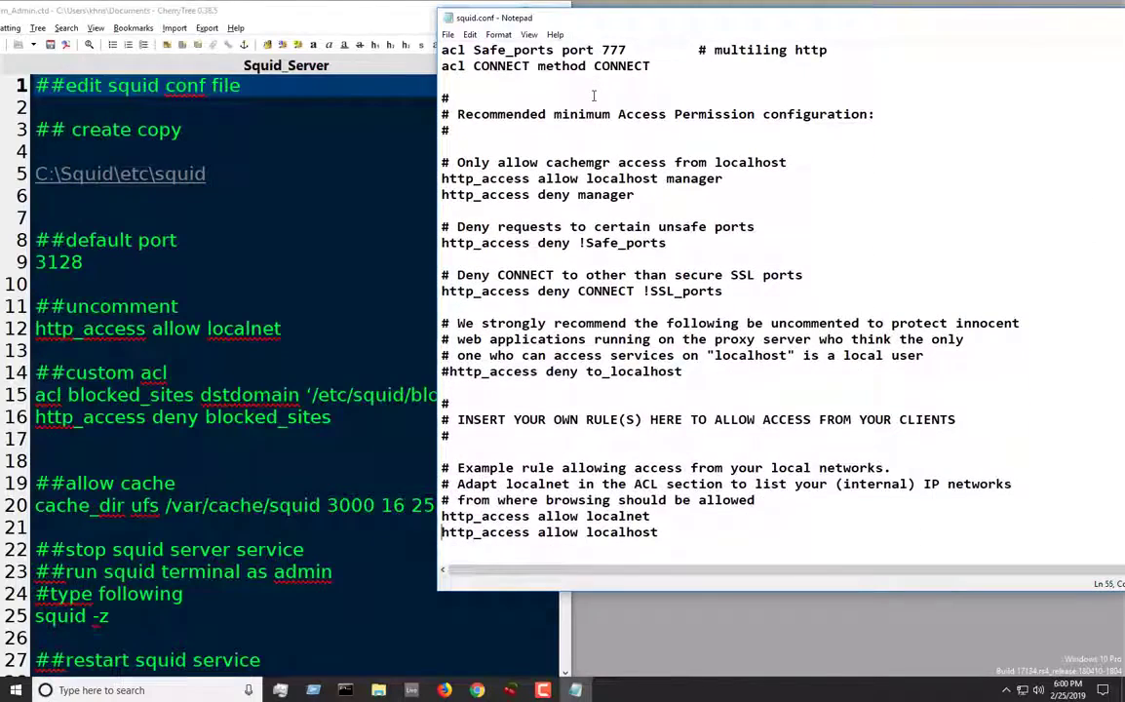
{"action": "key", "text": "Down"}
{"action": "key", "text": "Down"}
{"action": "key", "text": "Down"}
{"action": "key", "text": "Down"}
{"action": "key", "text": "Down"}
{"action": "key", "text": "Down"}
{"action": "key", "text": "Down"}
{"action": "key", "text": "Down"}
{"action": "key", "text": "Down"}
{"action": "key", "text": "Down"}
{"action": "key", "text": "Down"}
{"action": "key", "text": "Down"}
{"action": "key", "text": "Down"}
{"action": "key", "text": "Down"}
{"action": "key", "text": "Down"}
{"action": "key", "text": "Down"}
{"action": "key", "text": "Down"}
{"action": "key", "text": "Down"}
{"action": "key", "text": "Down"}
{"action": "key", "text": "Down"}
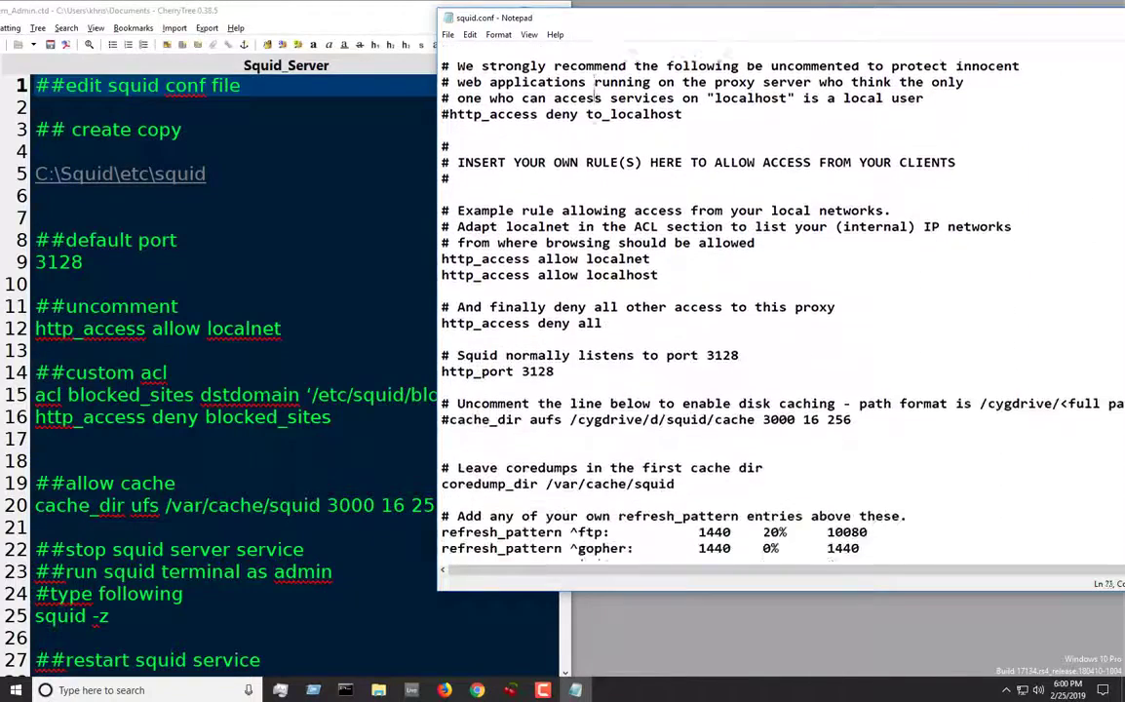
Go back to the http_port line in squid.conf and examine the port setting
{"action": "key", "text": "Up"}
{"action": "key", "text": "Up"}
{"action": "key", "text": "Up"}
{"action": "key", "text": "Up"}
{"action": "key", "text": "Up"}
{"action": "key", "text": "Up"}
{"action": "key", "text": "Up"}
{"action": "key", "text": "Up"}
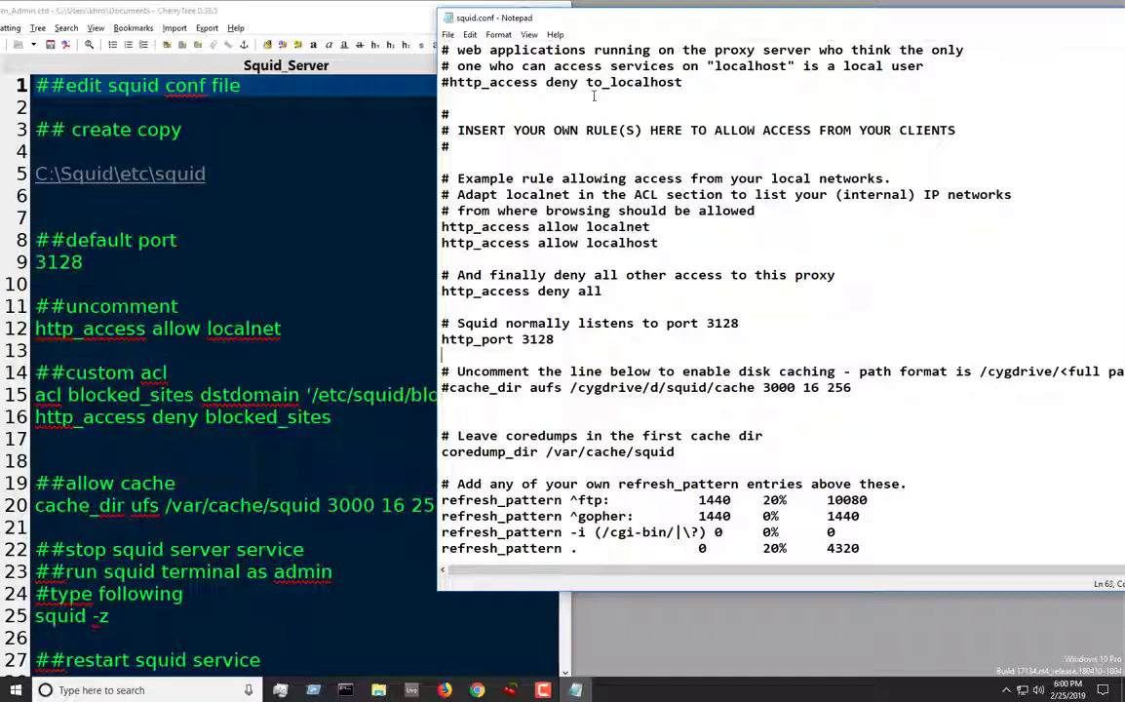
{"action": "key", "text": "Up"}
{"action": "key", "text": "Left"}
{"action": "key", "text": "Left"}
{"action": "key", "text": "Left"}
{"action": "key", "text": "Left"}
{"action": "key", "text": "Left"}
{"action": "key", "text": "Left"}
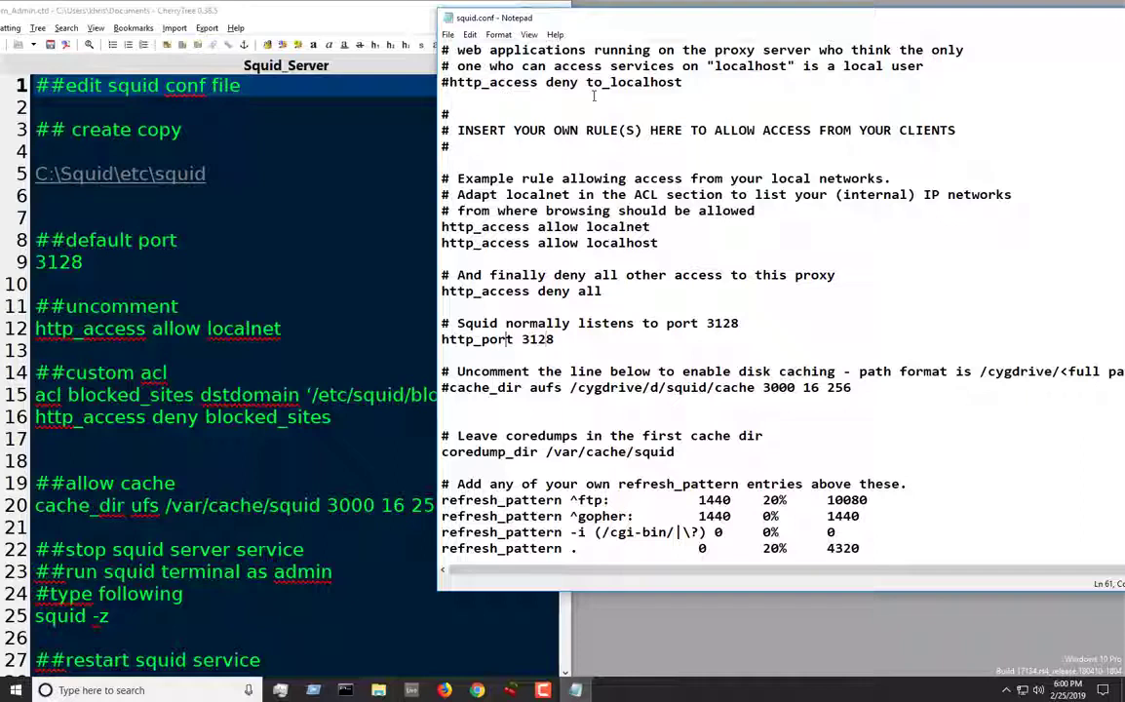
{"action": "key", "text": "Right"}
{"action": "key", "text": "Right"}
{"action": "key", "text": "Right"}
{"action": "key", "text": "Right"}
{"action": "key", "text": "Right"}
{"action": "key", "text": "Right"}
{"action": "key", "text": "Down"}
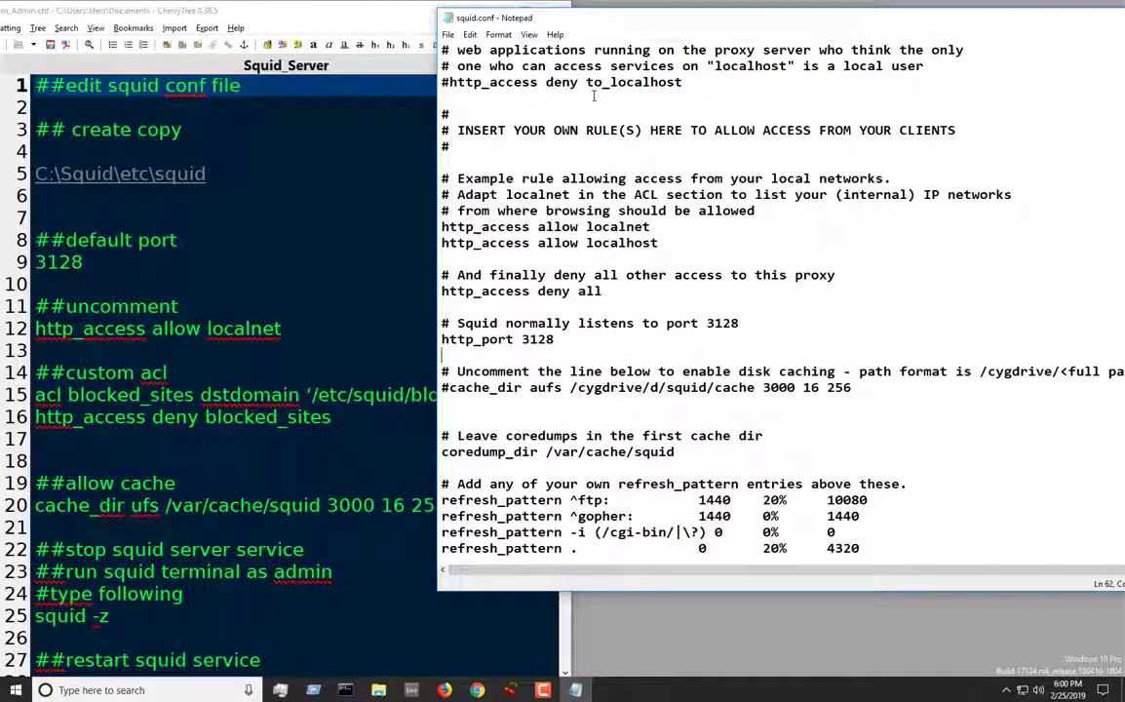
Examine the disk caching line and the http_access allow localnet rule in squid.conf, comparing them with the notes
{"action": "key", "text": "Down"}
{"action": "key", "text": "Down"}
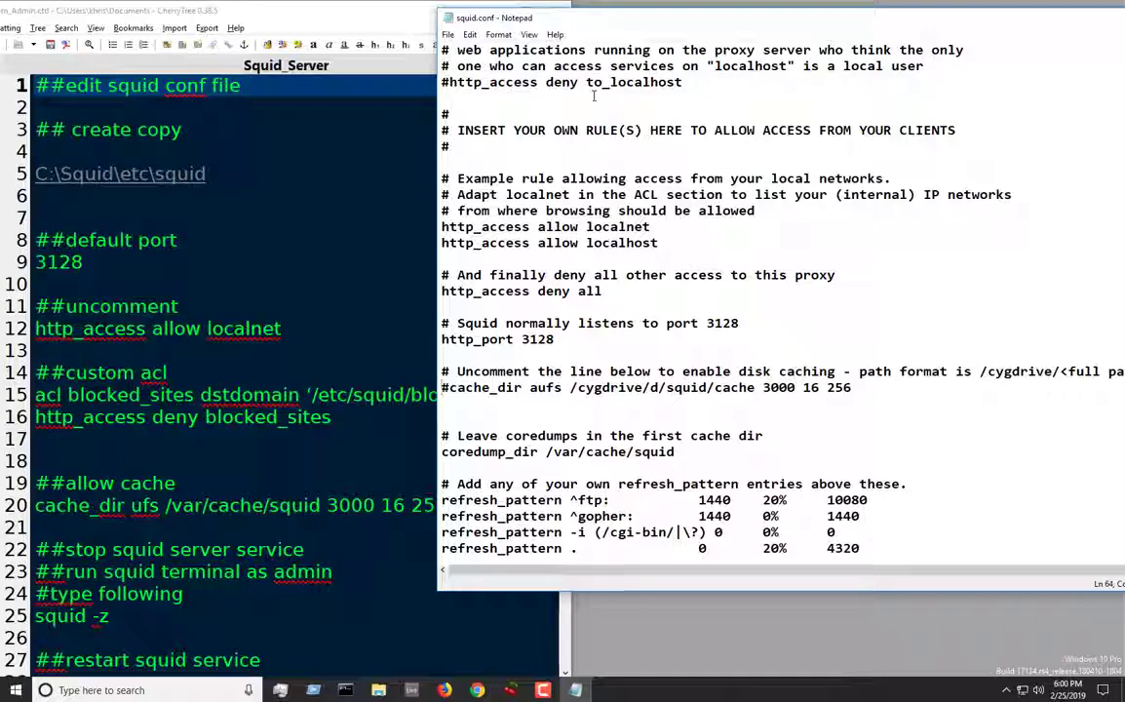
{"action": "key", "text": "Down"}
{"action": "key", "text": "Up"}
{"action": "key", "text": "Up"}
{"action": "key", "text": "Up"}
{"action": "key", "text": "Up"}
{"action": "key", "text": "Up"}
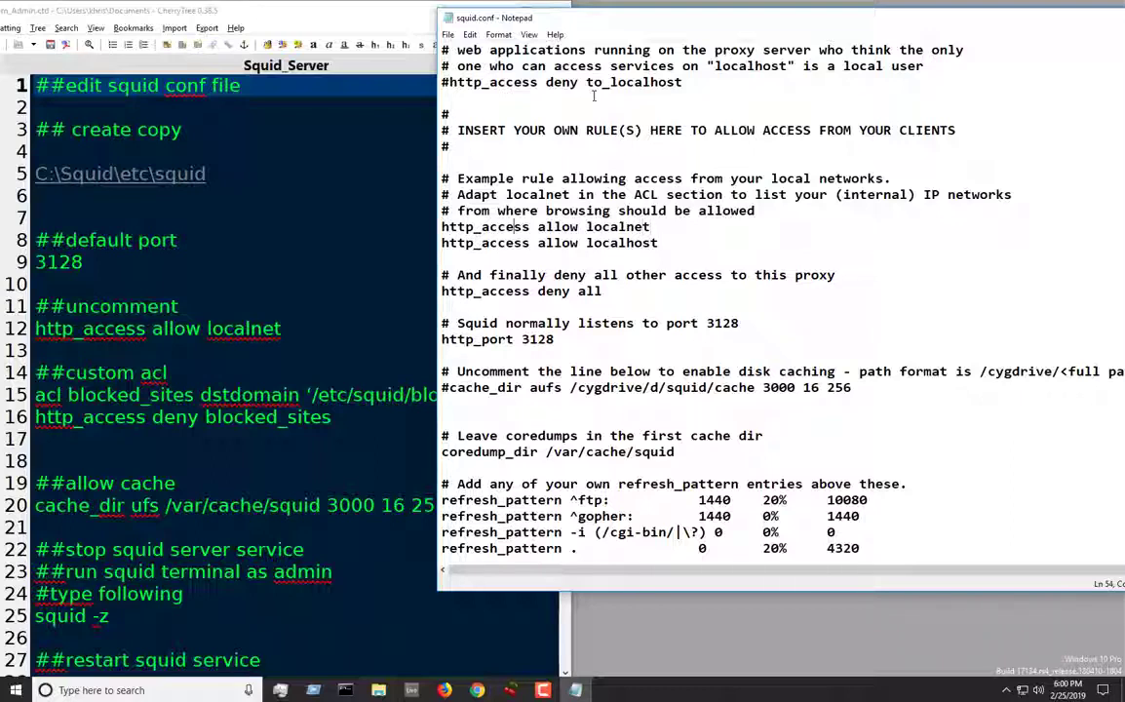
{"action": "key", "text": "Left"}
{"action": "key", "text": "Left"}
{"action": "key", "text": "Left"}
{"action": "key", "text": "Left"}
{"action": "key", "text": "Left"}
{"action": "scroll", "coordinate": [594, 95], "scroll_direction": "down", "scroll_amount": 1}
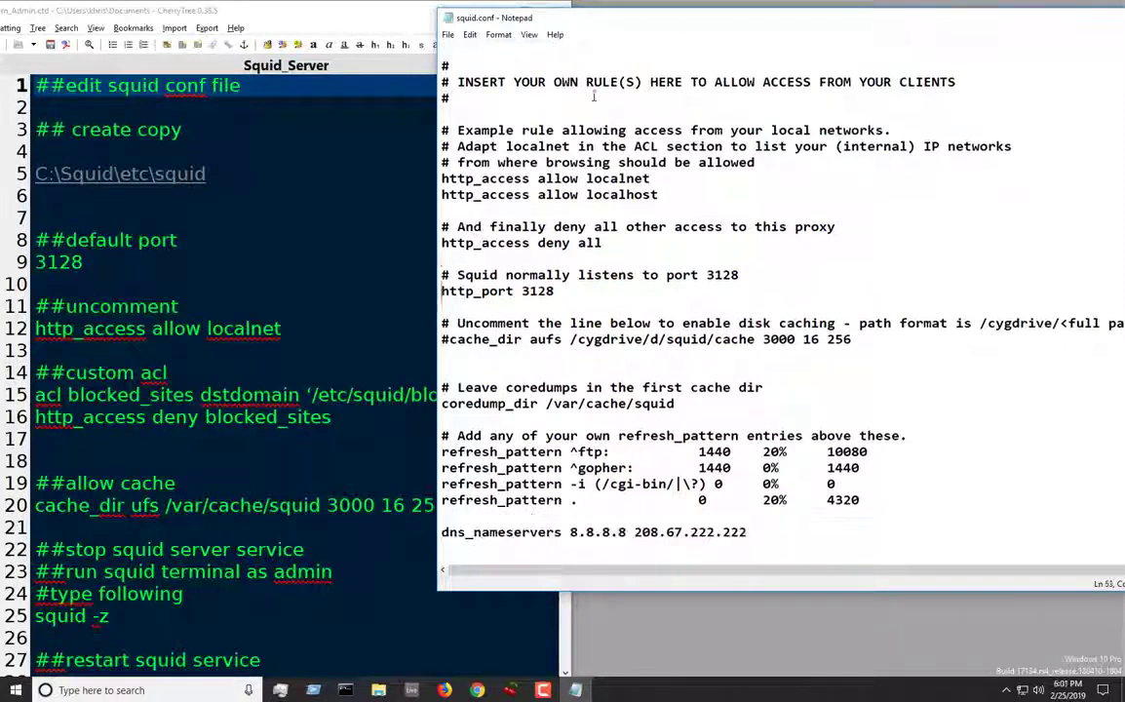
{"action": "key", "text": "Up"}
{"action": "key", "text": "Up"}
{"action": "left_click_drag", "start_coordinate": [609, 29], "coordinate": [585, 33]}
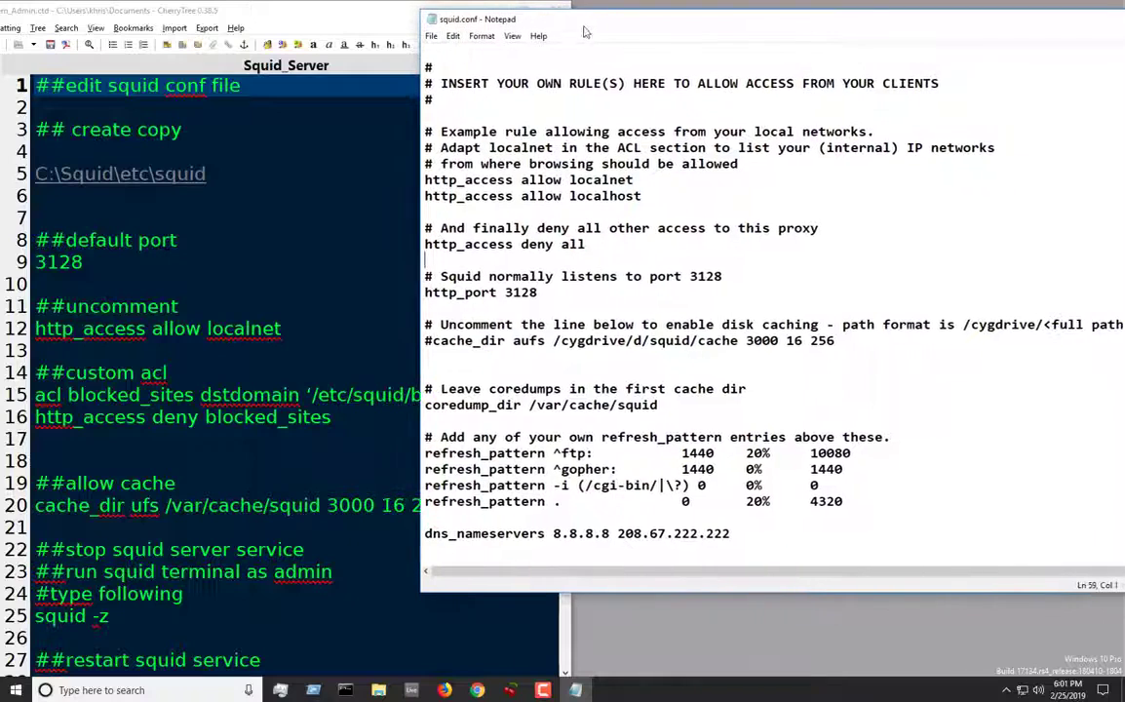
Open the Squid folder from the Squid tray program, go to etc\squid and place its window beside the notes
{"action": "left_click", "coordinate": [1008, 692]}
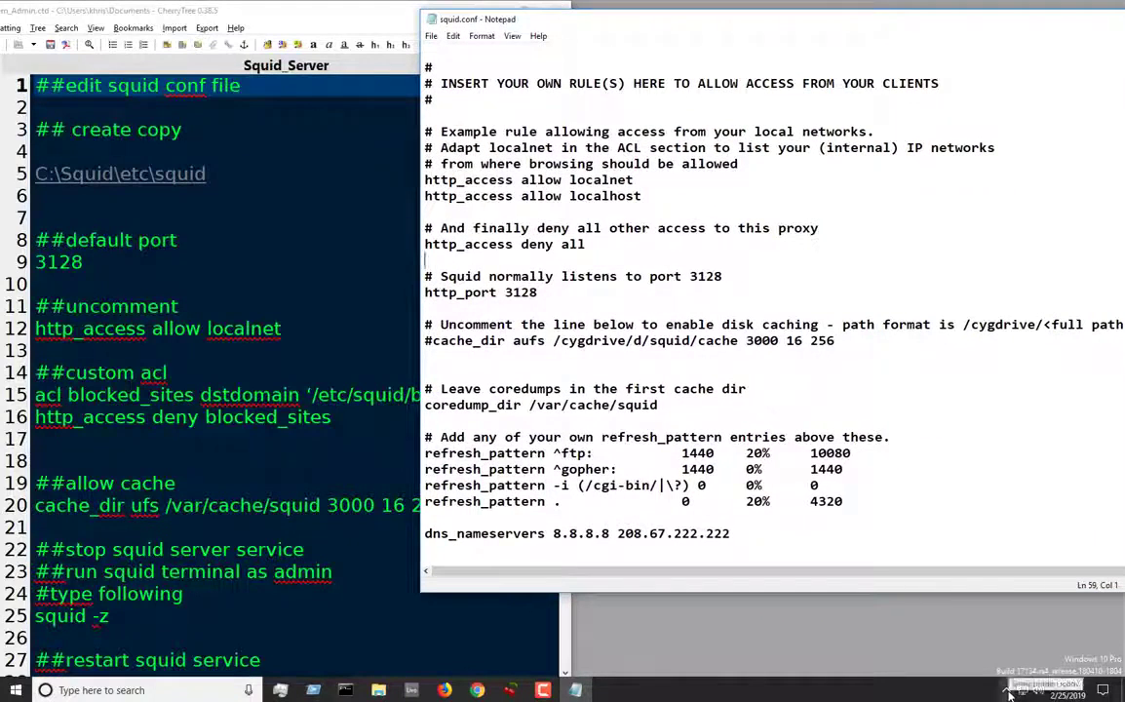
{"action": "right_click", "coordinate": [994, 643]}
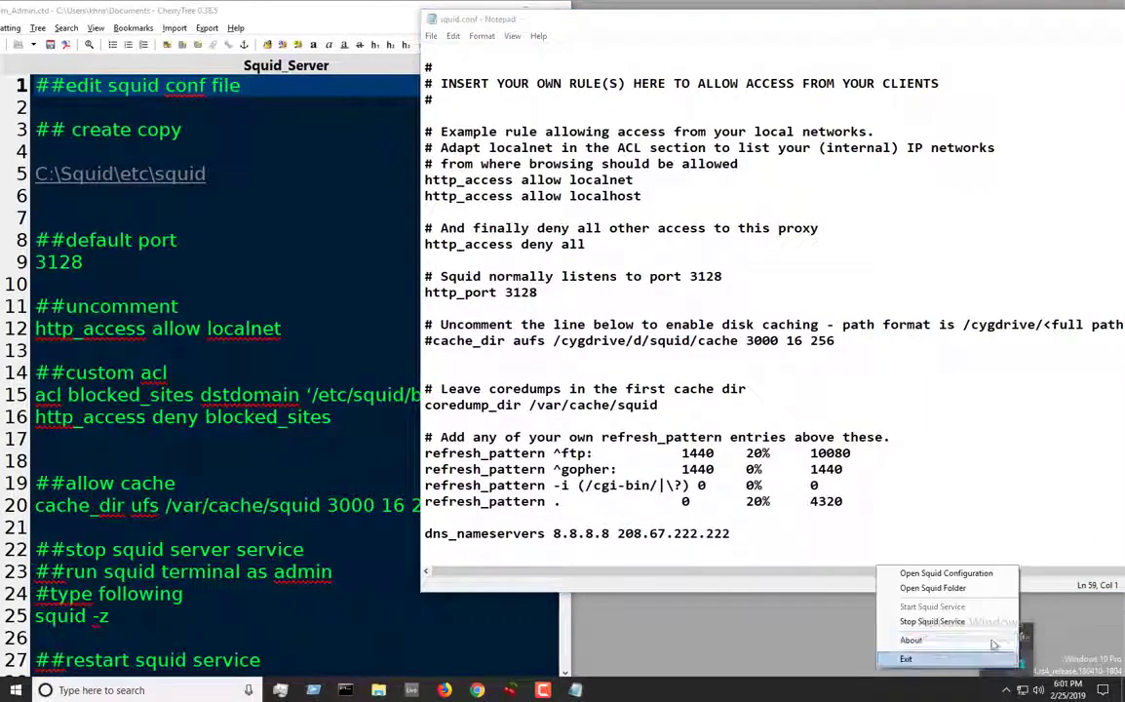
{"action": "left_click", "coordinate": [948, 590]}
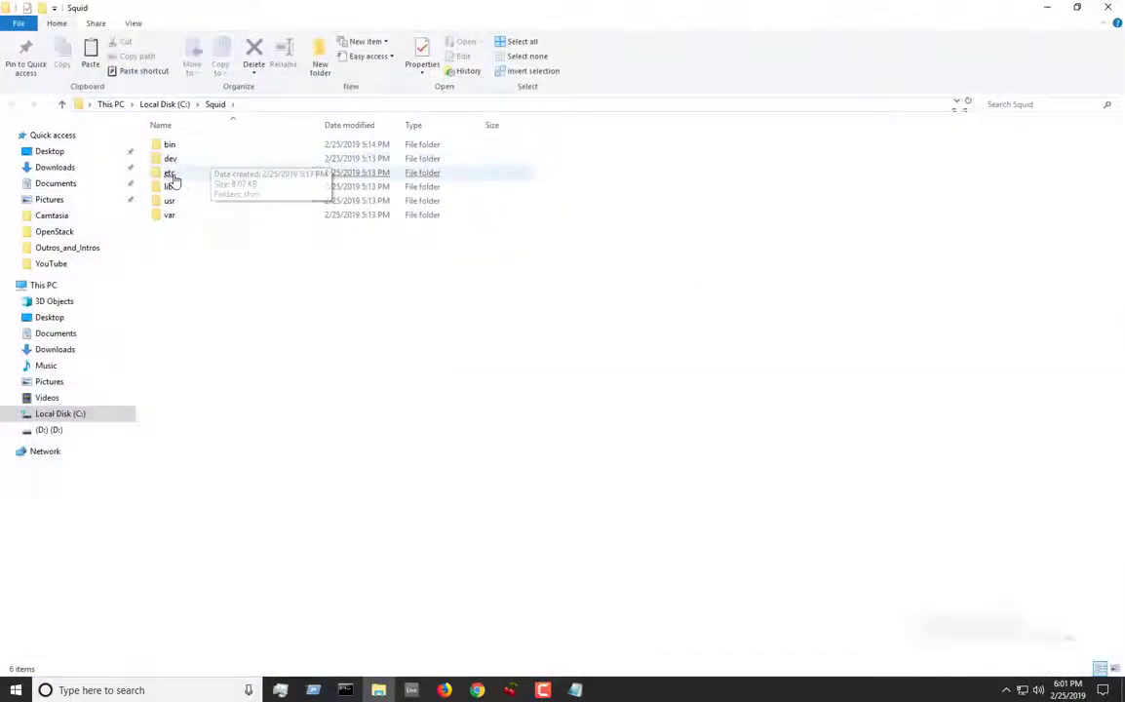
{"action": "double_click", "coordinate": [172, 172]}
{"action": "double_click", "coordinate": [173, 156]}
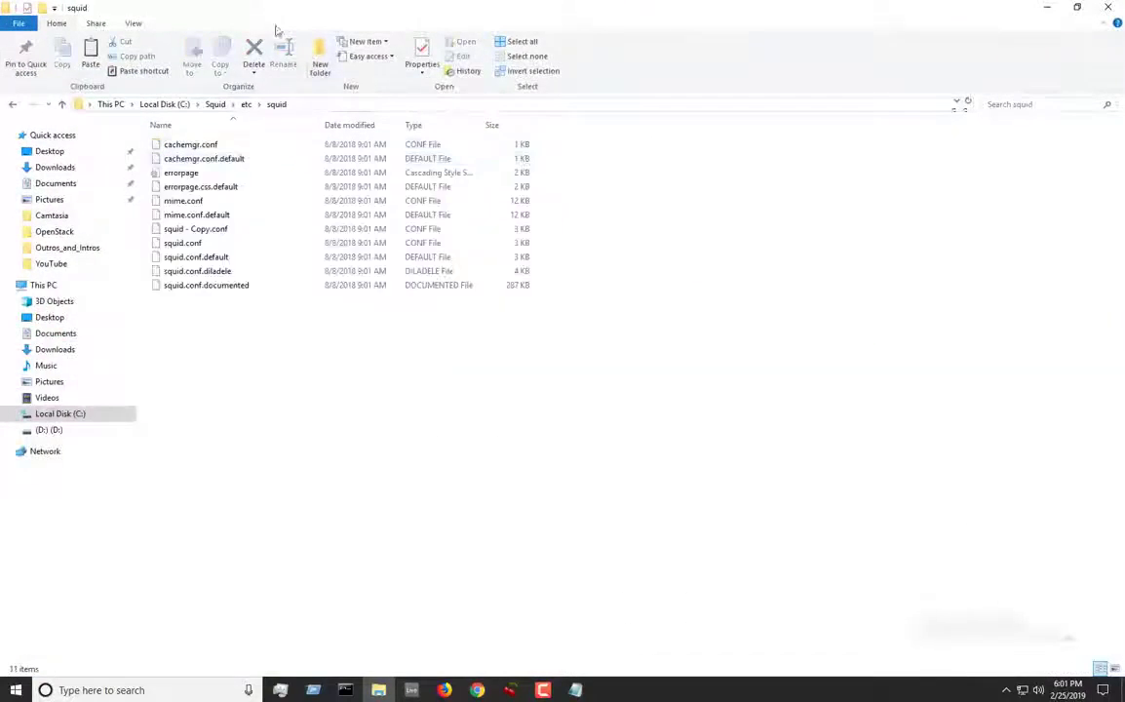
{"action": "left_click_drag", "start_coordinate": [276, 11], "coordinate": [636, 29]}
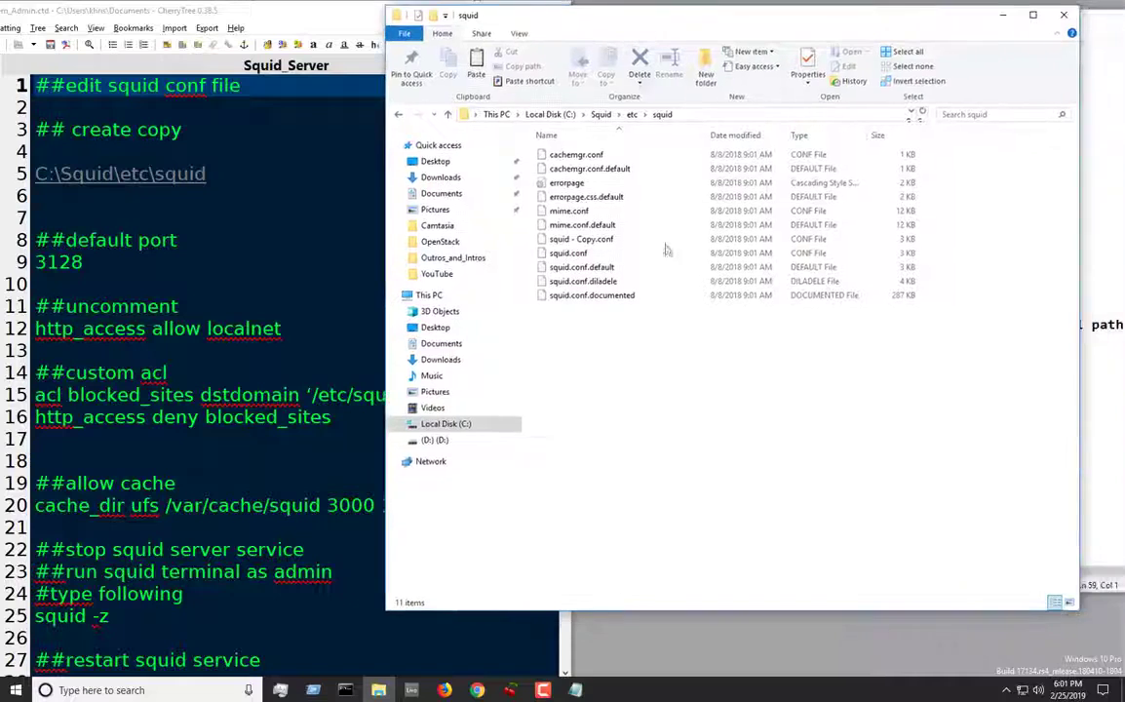
{"action": "right_click", "coordinate": [604, 333]}
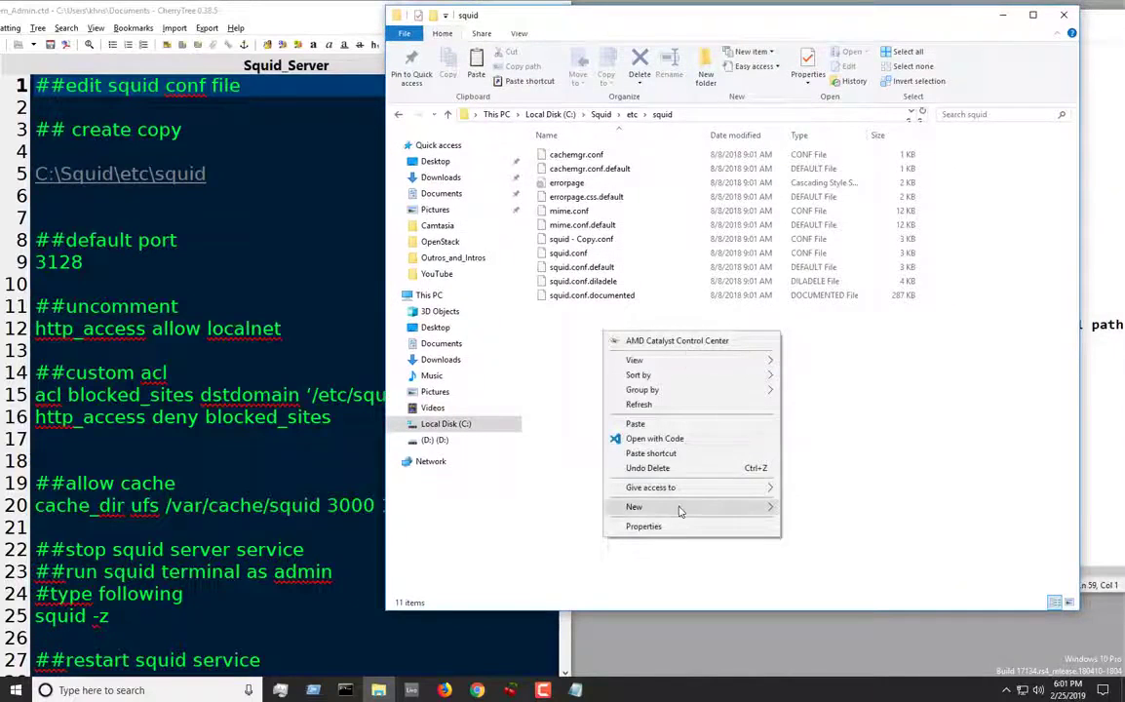
{"action": "mouse_move", "coordinate": [723, 507]}
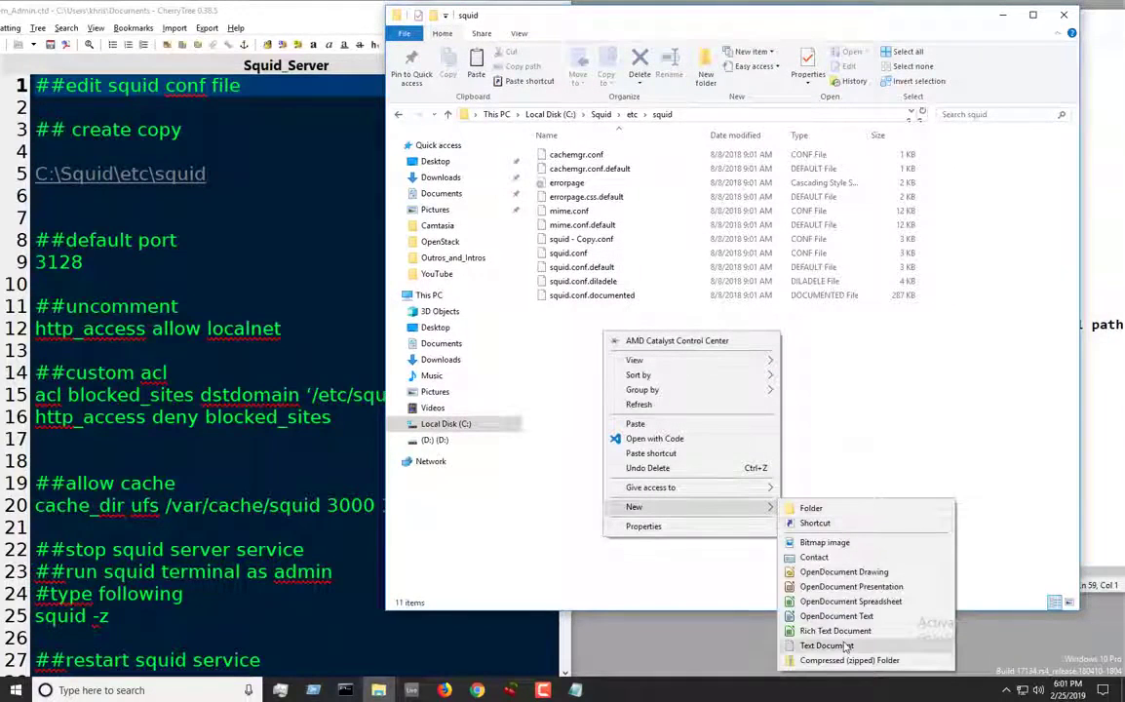
{"action": "right_click", "coordinate": [850, 417]}
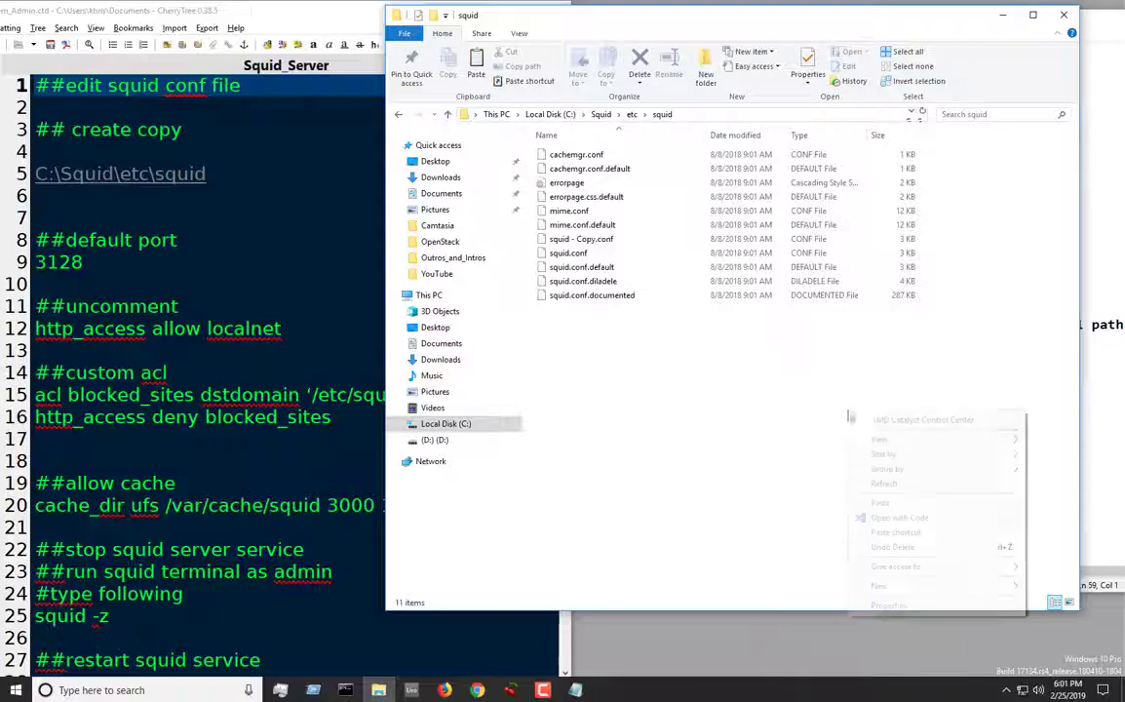
Create a text document named blocked_sites in the etc\squid folder and close the folder window
{"action": "right_click", "coordinate": [691, 343]}
{"action": "mouse_move", "coordinate": [864, 528]}
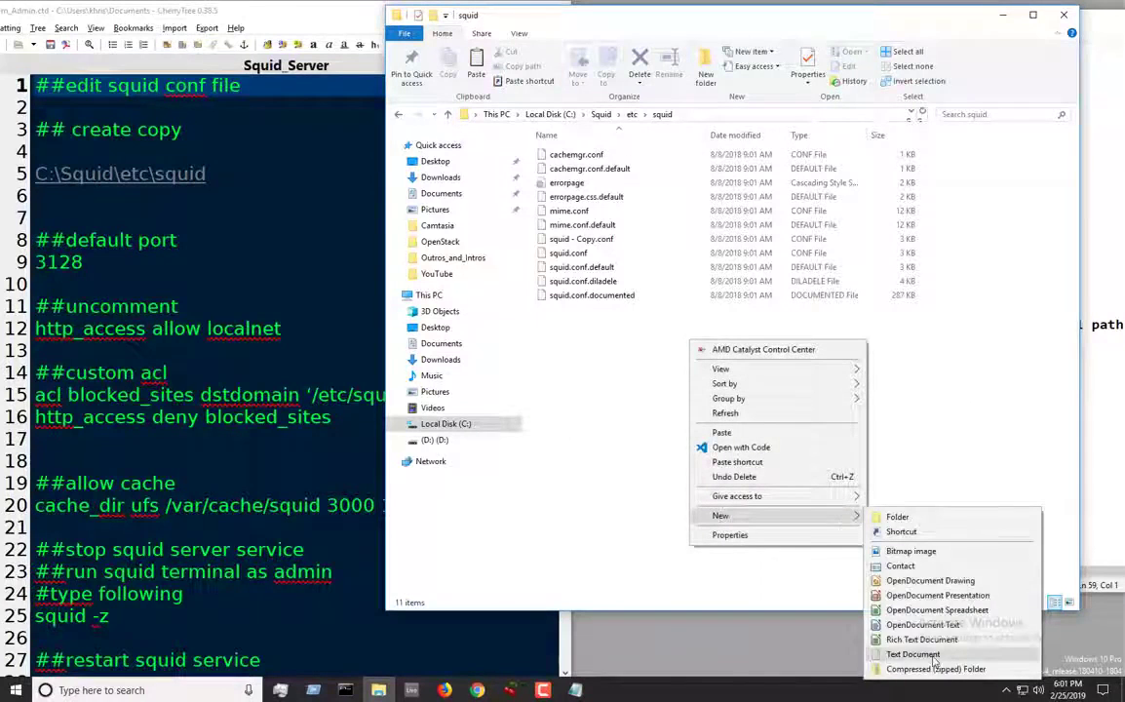
{"action": "left_click", "coordinate": [912, 655]}
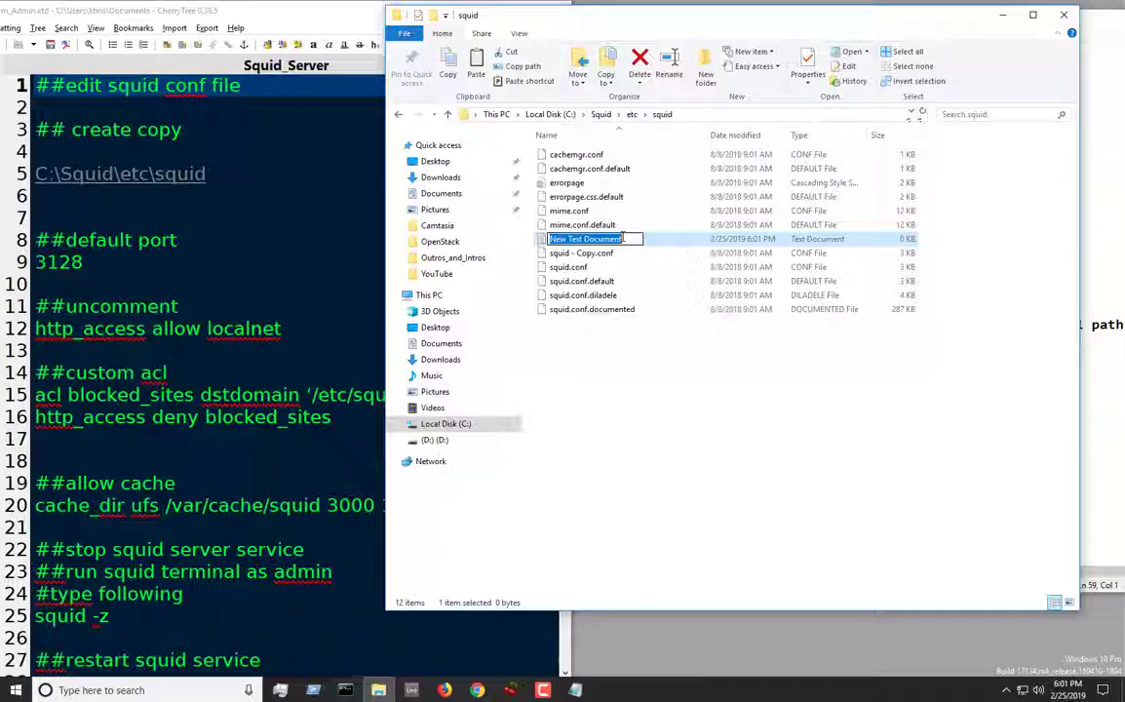
{"action": "type", "text": "blocked"}
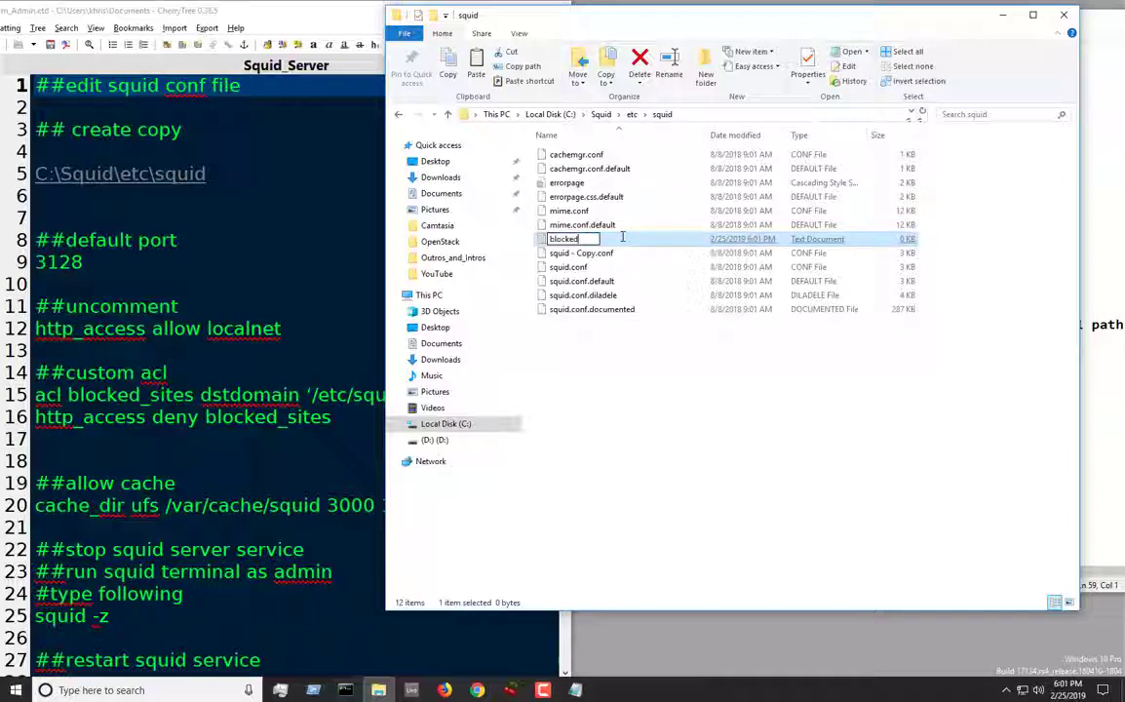
{"action": "type", "text": "_sites"}
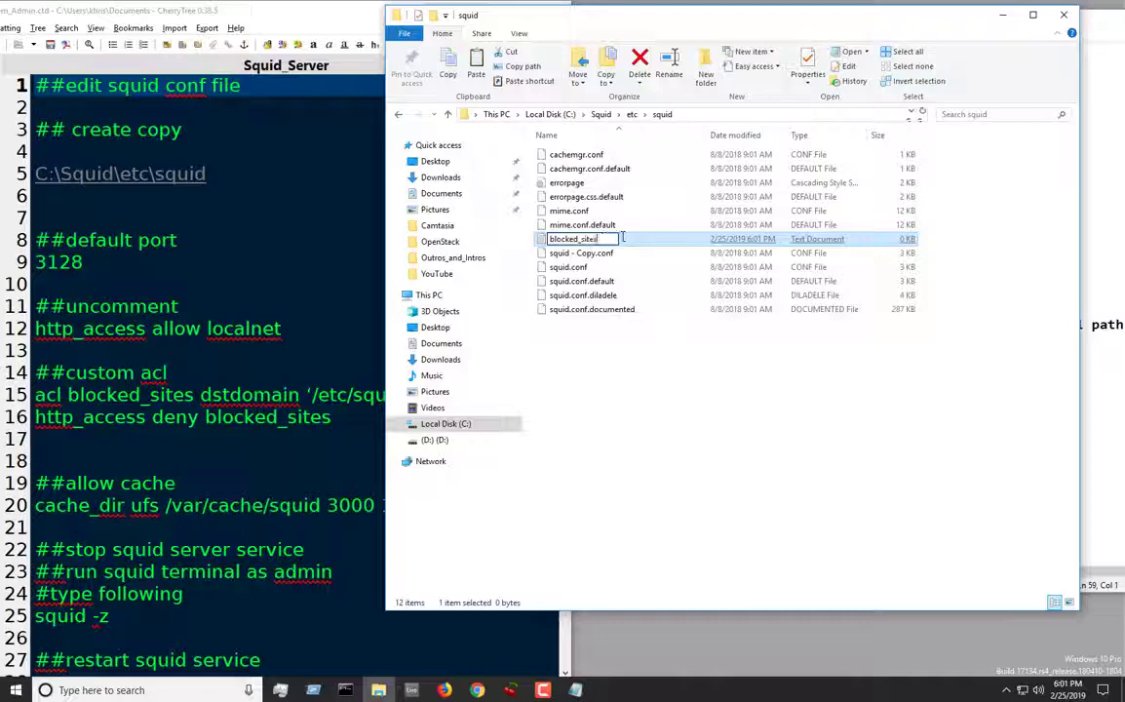
{"action": "key", "text": "Return"}
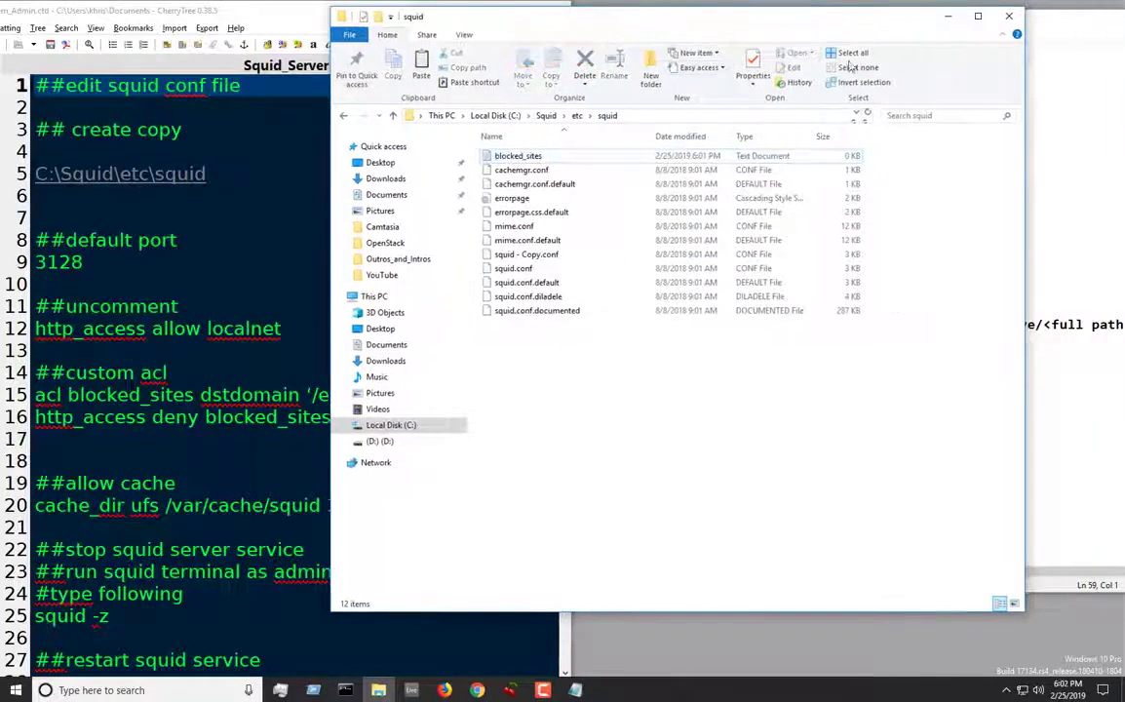
{"action": "left_click", "coordinate": [1010, 17]}
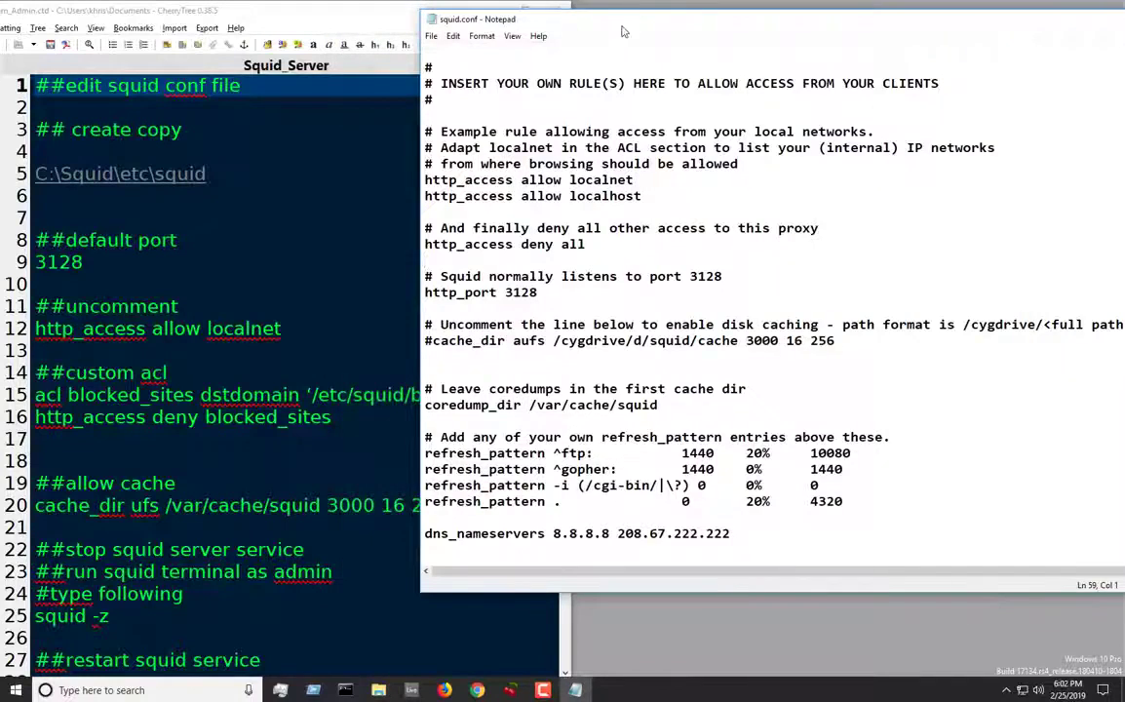
Move the squid.conf window clear of the custom ACL notes and return to the localnet ACL lines near the file's start
{"action": "left_click_drag", "start_coordinate": [624, 32], "coordinate": [727, 31]}
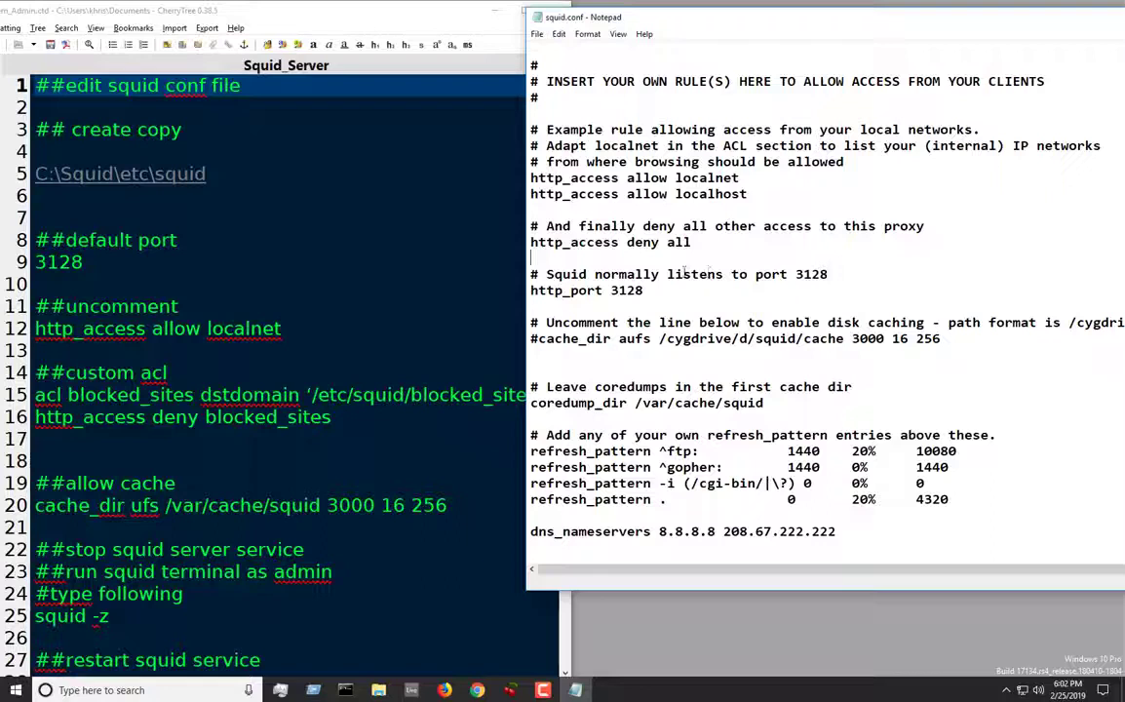
{"action": "left_click", "coordinate": [639, 259]}
{"action": "scroll", "coordinate": [674, 251], "scroll_direction": "down", "scroll_amount": 1}
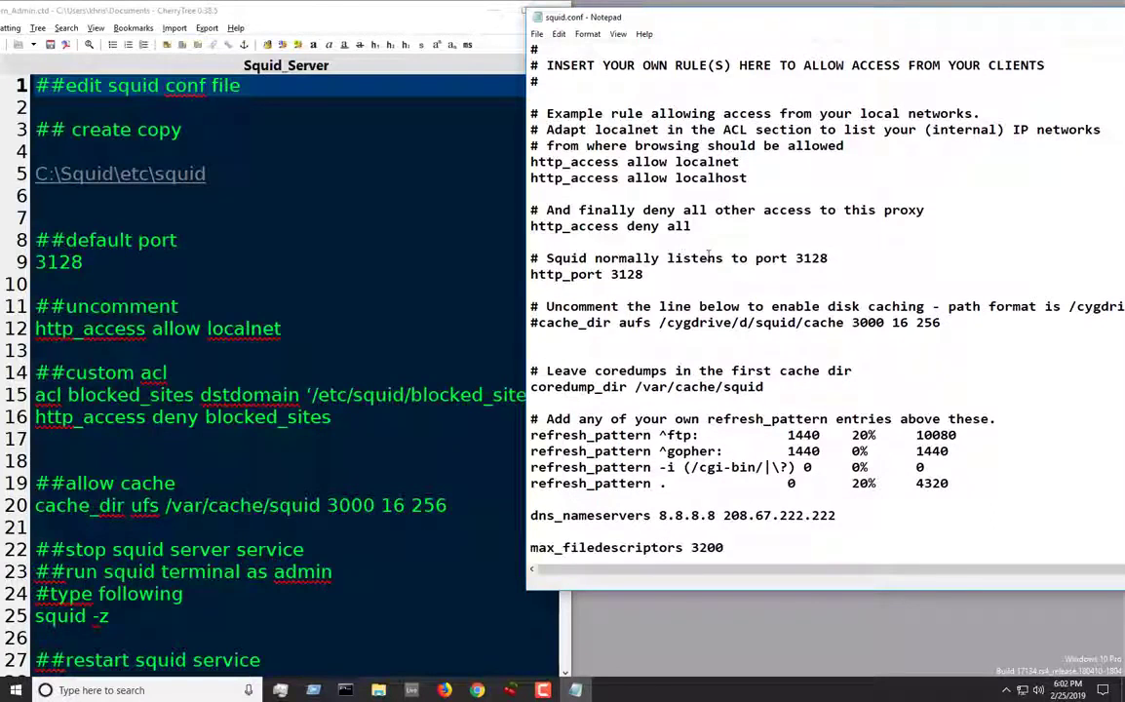
{"action": "scroll", "coordinate": [583, 368], "scroll_direction": "up", "scroll_amount": 2}
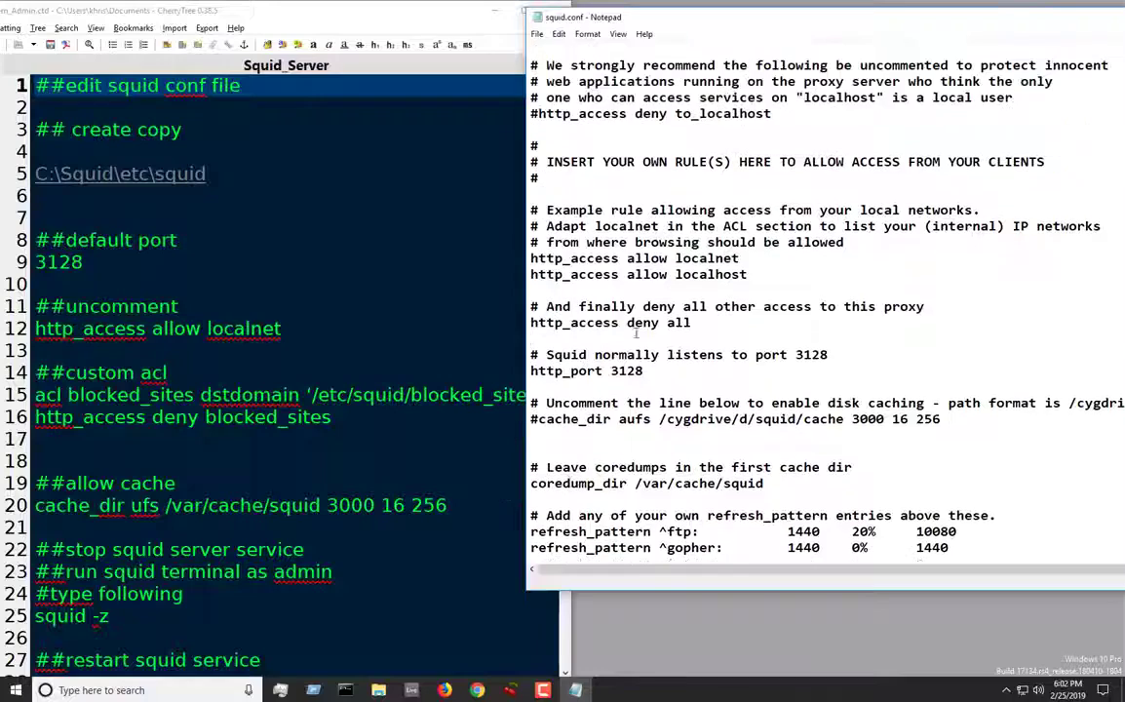
{"action": "scroll", "coordinate": [636, 334], "scroll_direction": "up", "scroll_amount": 7}
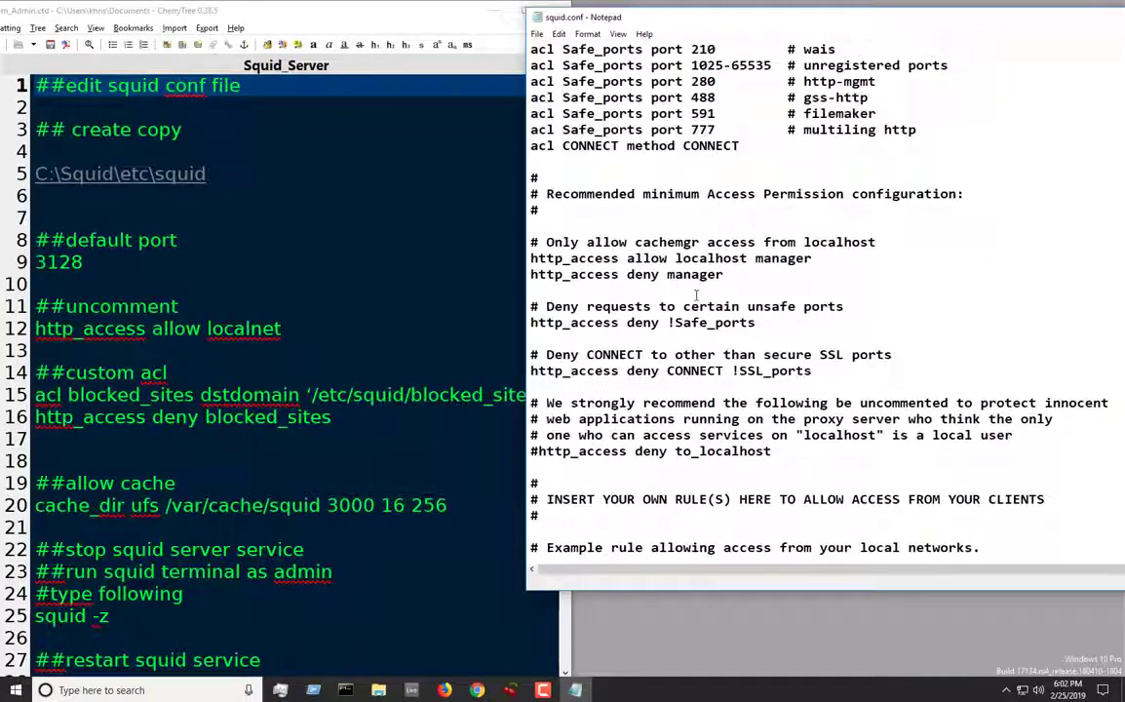
{"action": "scroll", "coordinate": [696, 295], "scroll_direction": "up", "scroll_amount": 5}
{"action": "scroll", "coordinate": [696, 294], "scroll_direction": "up", "scroll_amount": 1}
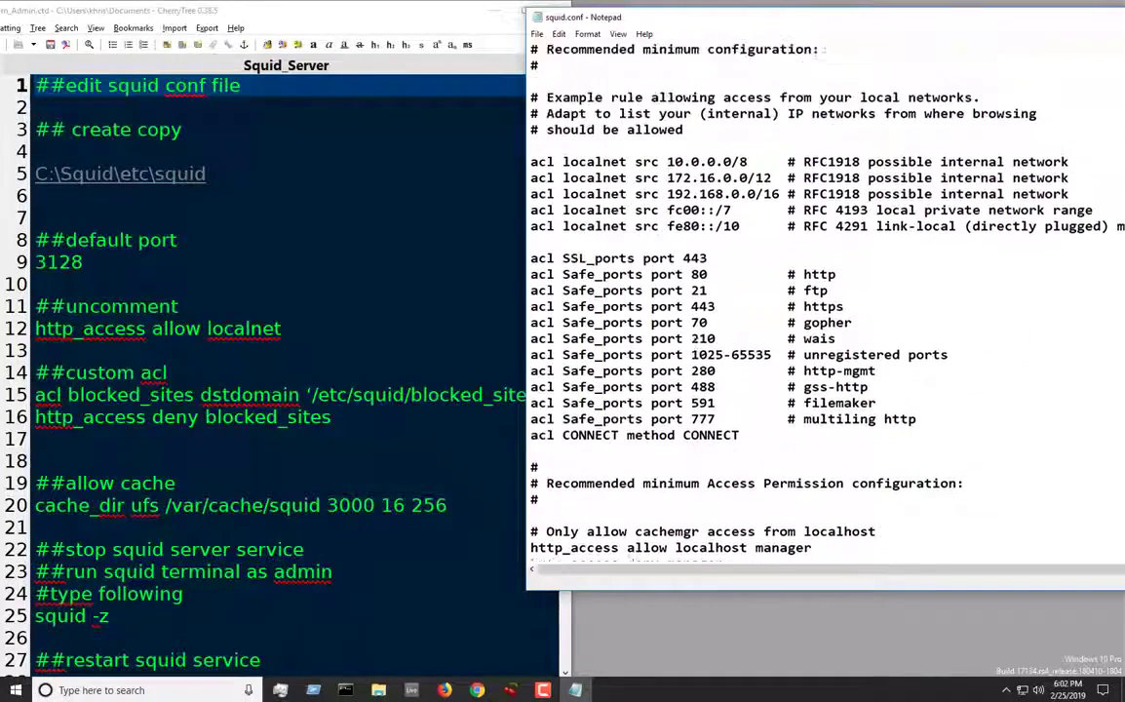
Add the comment line "## custom acl" below the http_port 3128 line in squid.conf
{"action": "scroll", "coordinate": [634, 322], "scroll_direction": "down", "scroll_amount": 15}
{"action": "left_click", "coordinate": [570, 351]}
{"action": "type", "text": "##"}
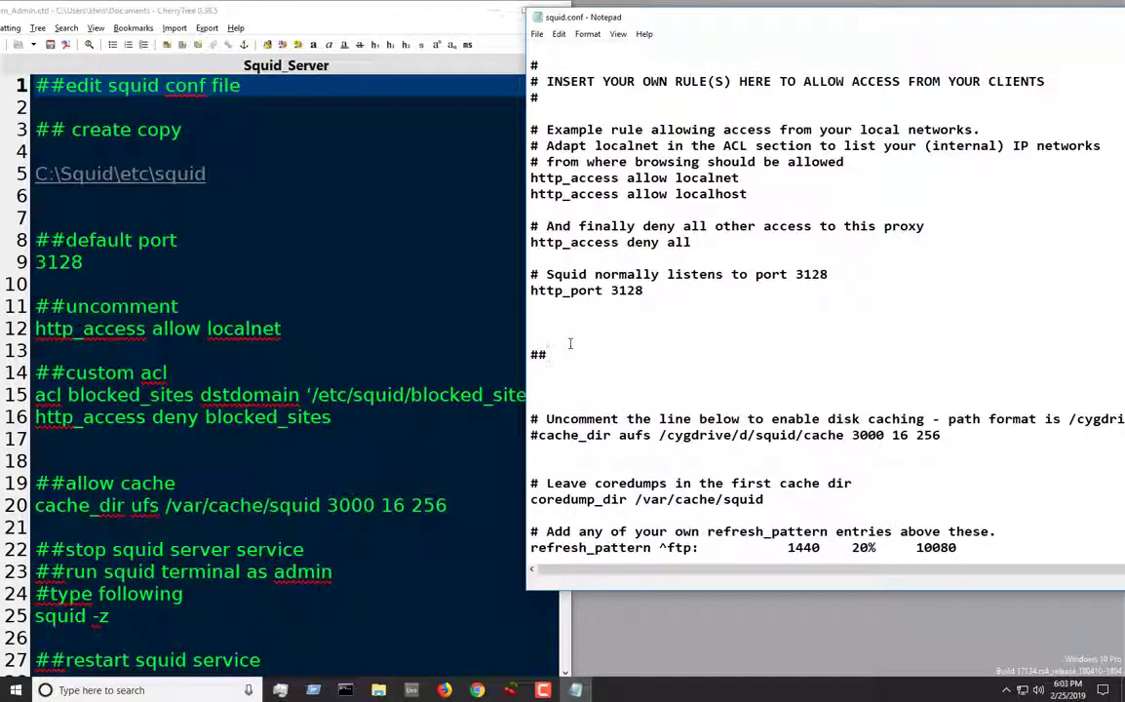
{"action": "type", "text": " custom acl"}
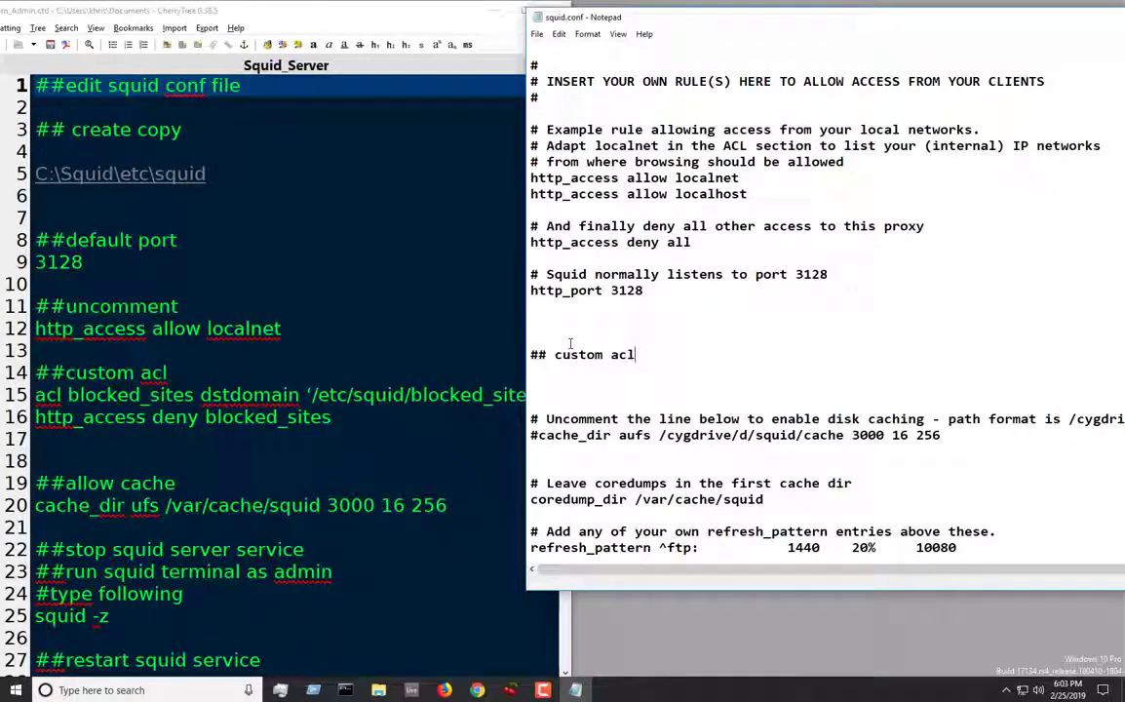
{"action": "key", "text": "Return"}
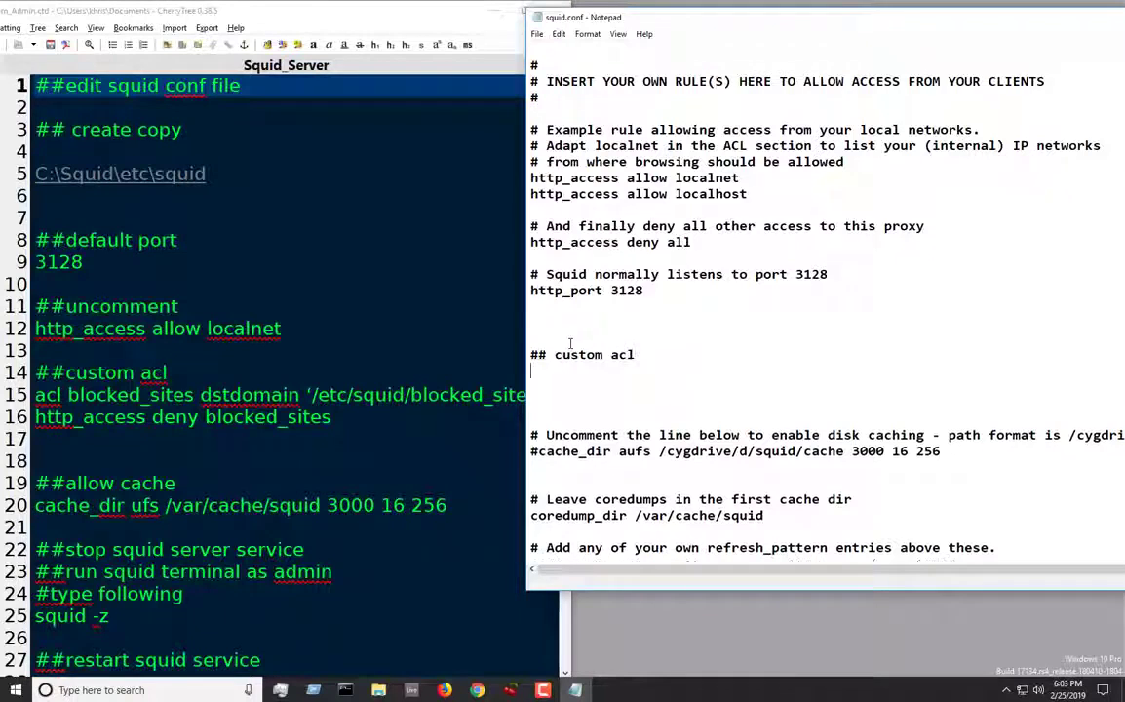
Enter the rule acl blocked_sites dstdomain '/etc/squid/blocked_sites' under the custom acl comment and start a new line
{"action": "type", "text": "acl blocke"}
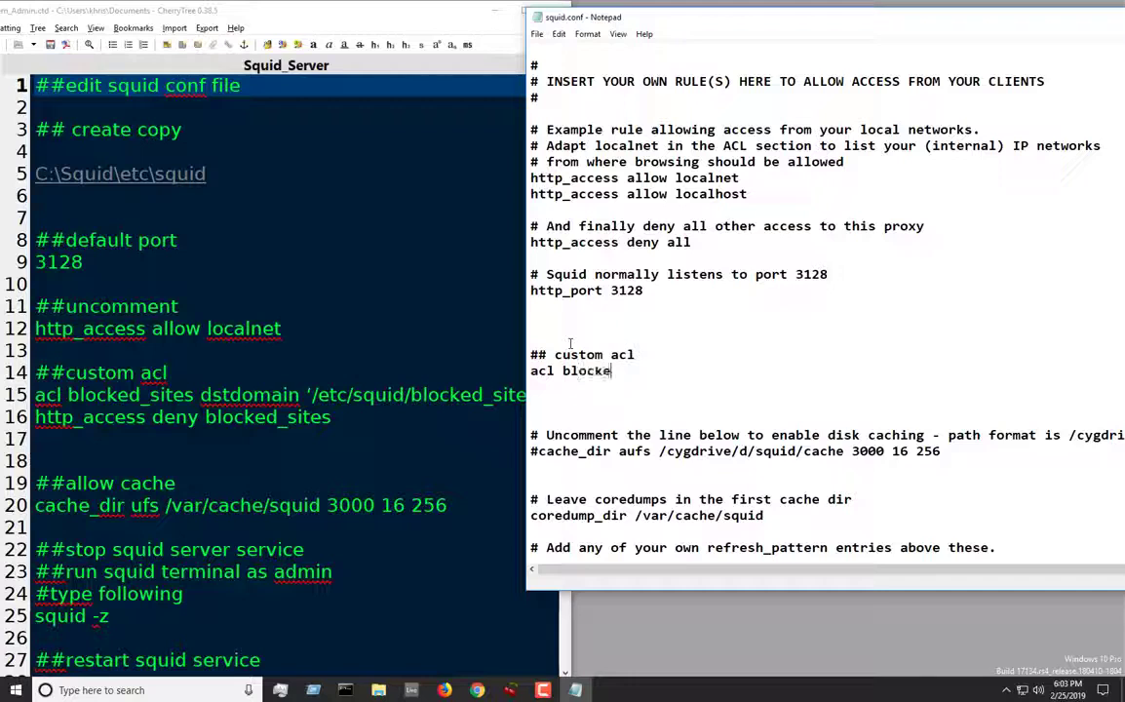
{"action": "type", "text": "d_sites"}
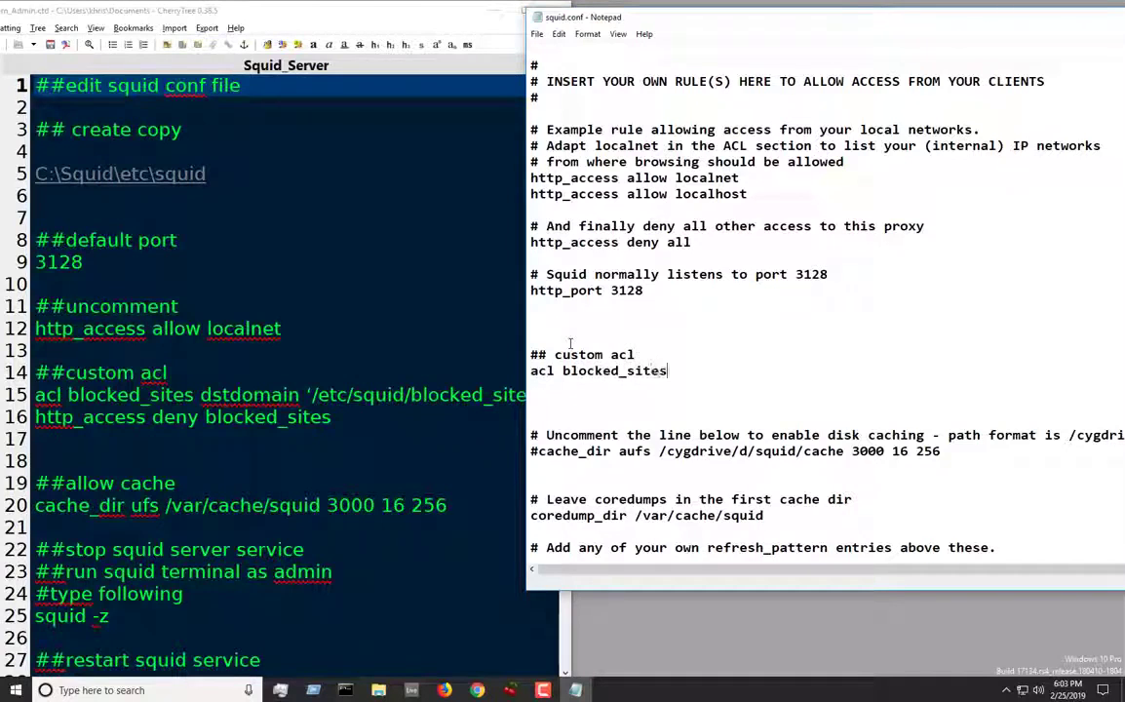
{"action": "type", "text": " dstdom"}
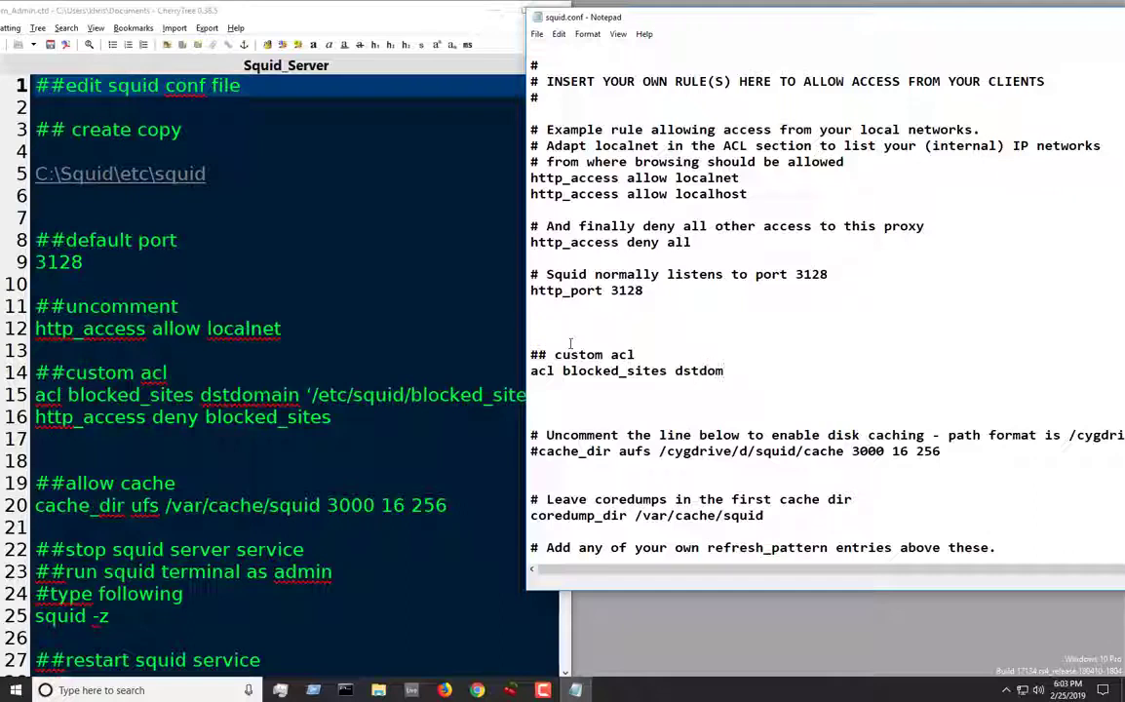
{"action": "type", "text": "ain '/etc"}
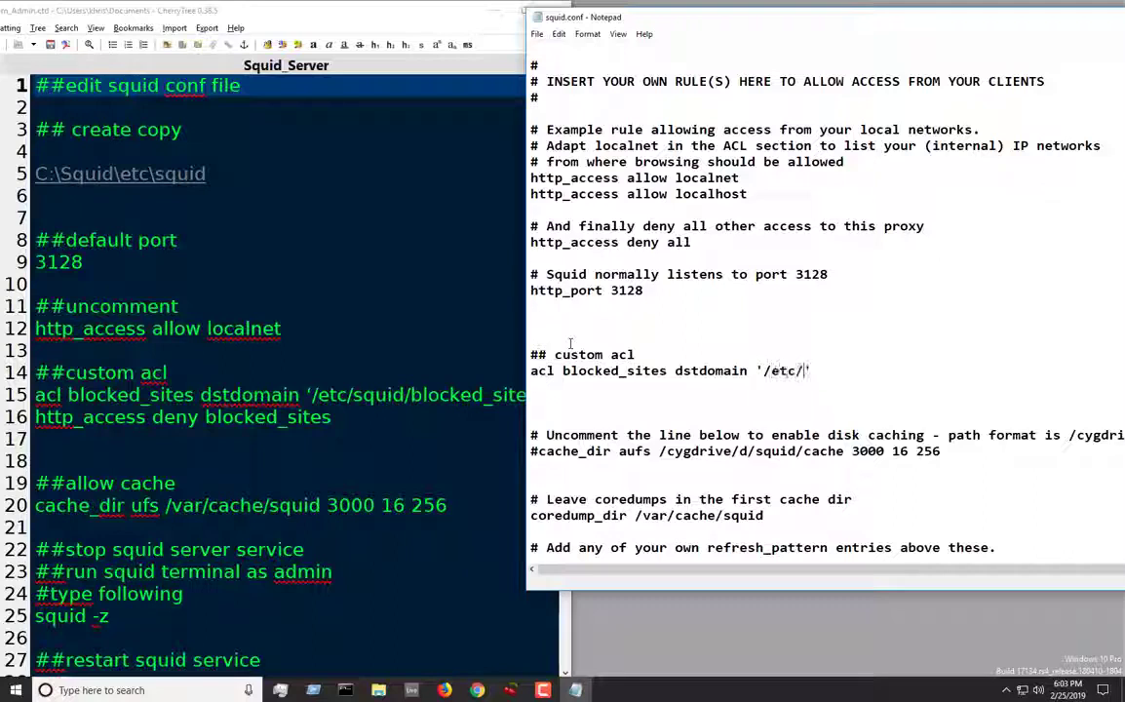
{"action": "type", "text": "/squid"}
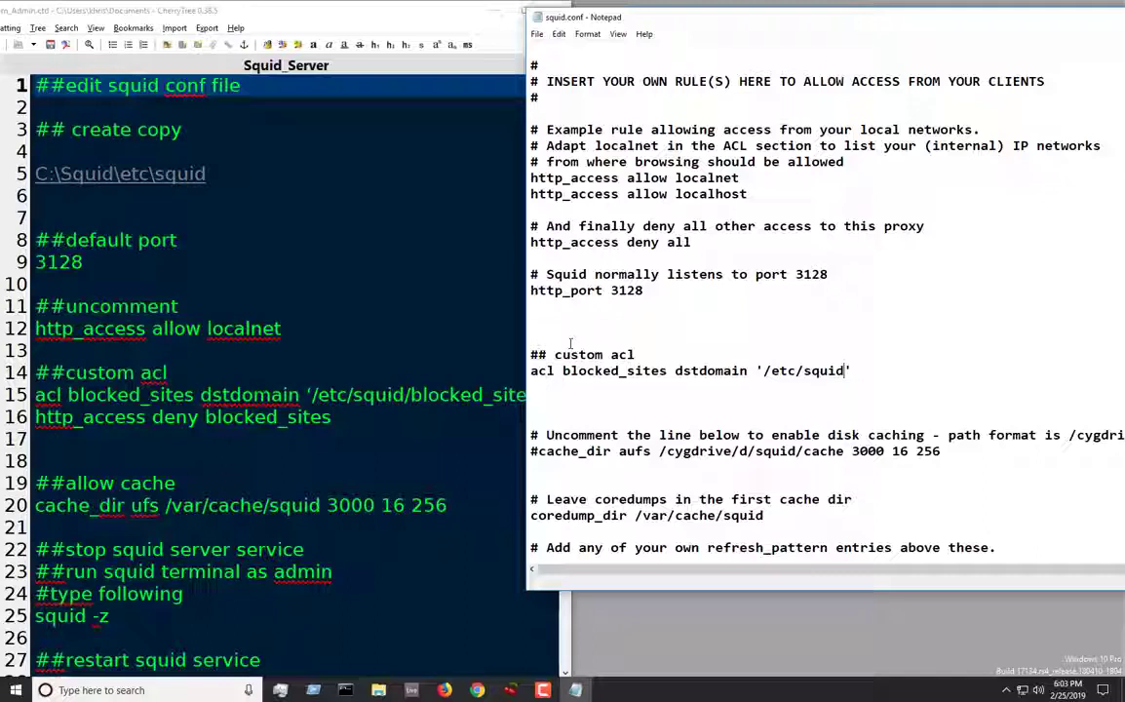
{"action": "type", "text": "/blocked"}
{"action": "type", "text": "_sites"}
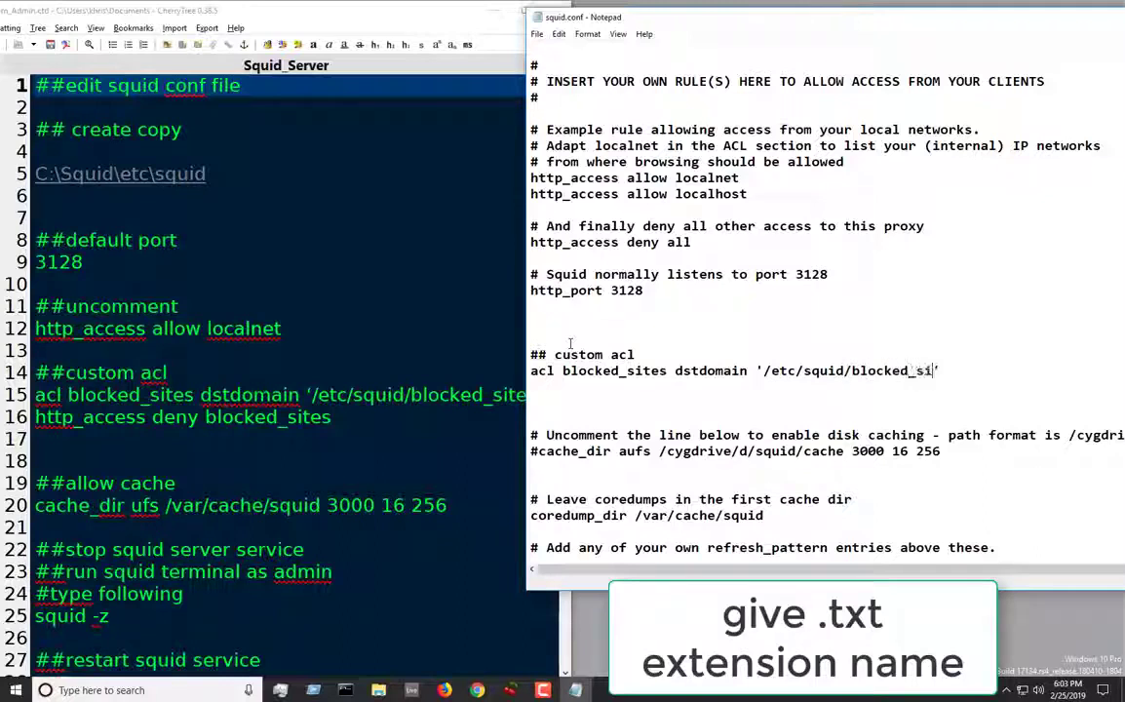
{"action": "key", "text": "Return"}
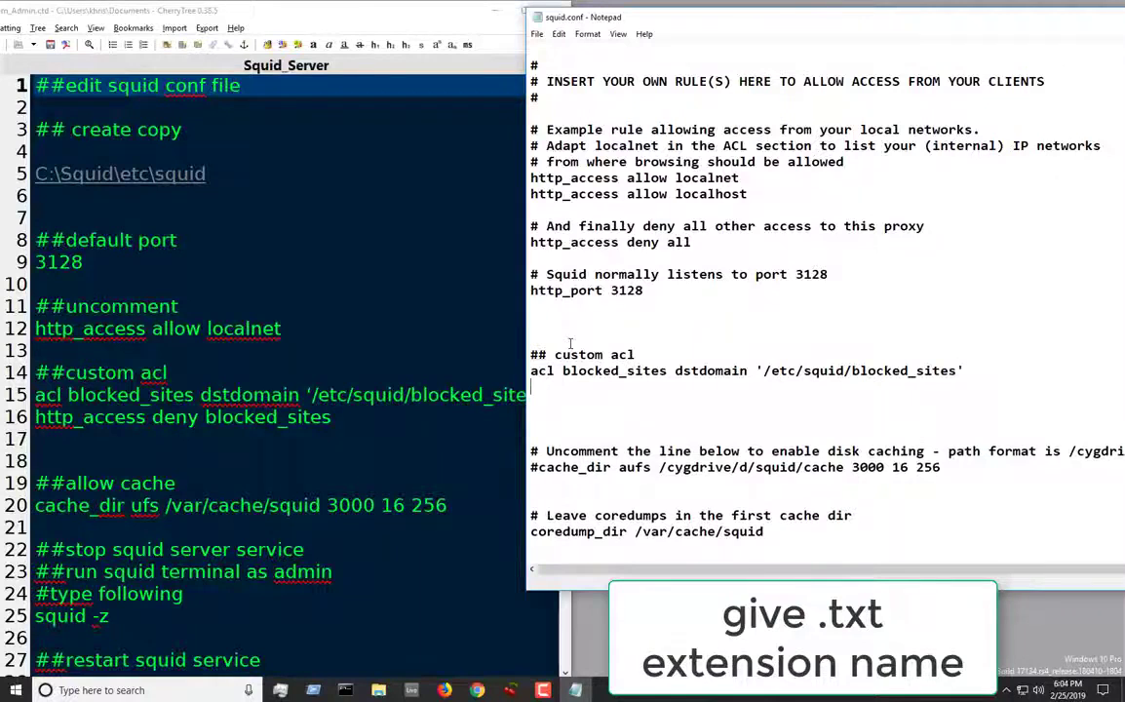
Add the rule http_access deny blocked_sites beneath the blocked_sites ACL line and save squid.conf
{"action": "type", "text": "http"}
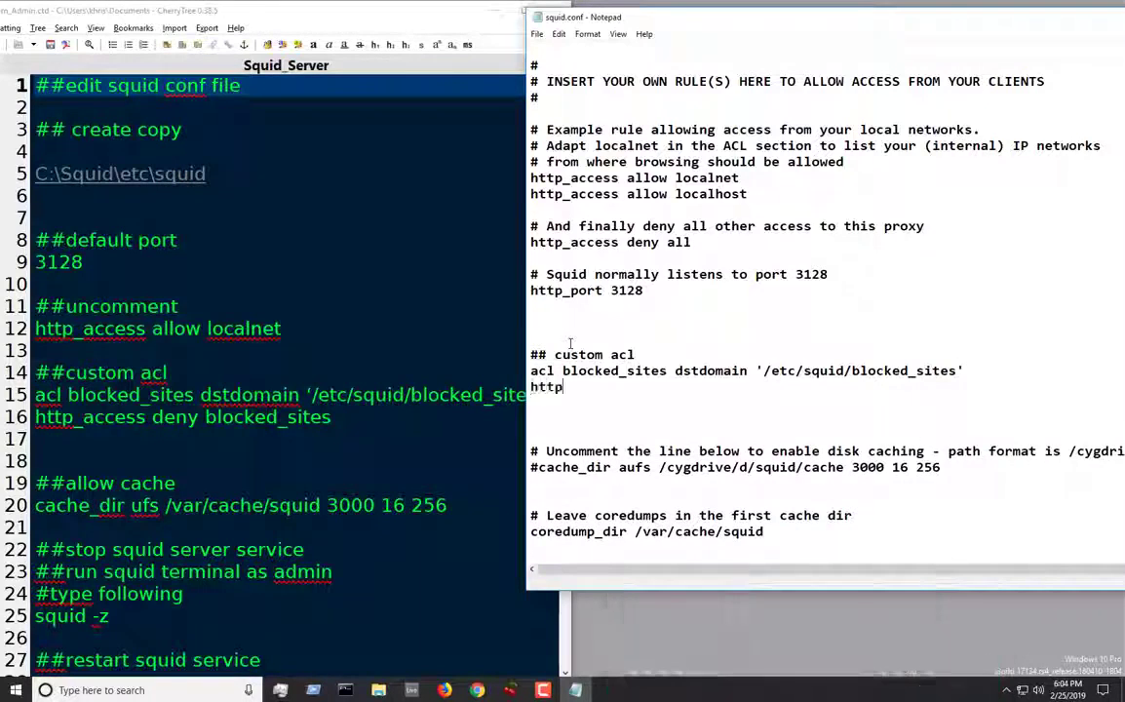
{"action": "type", "text": "_"}
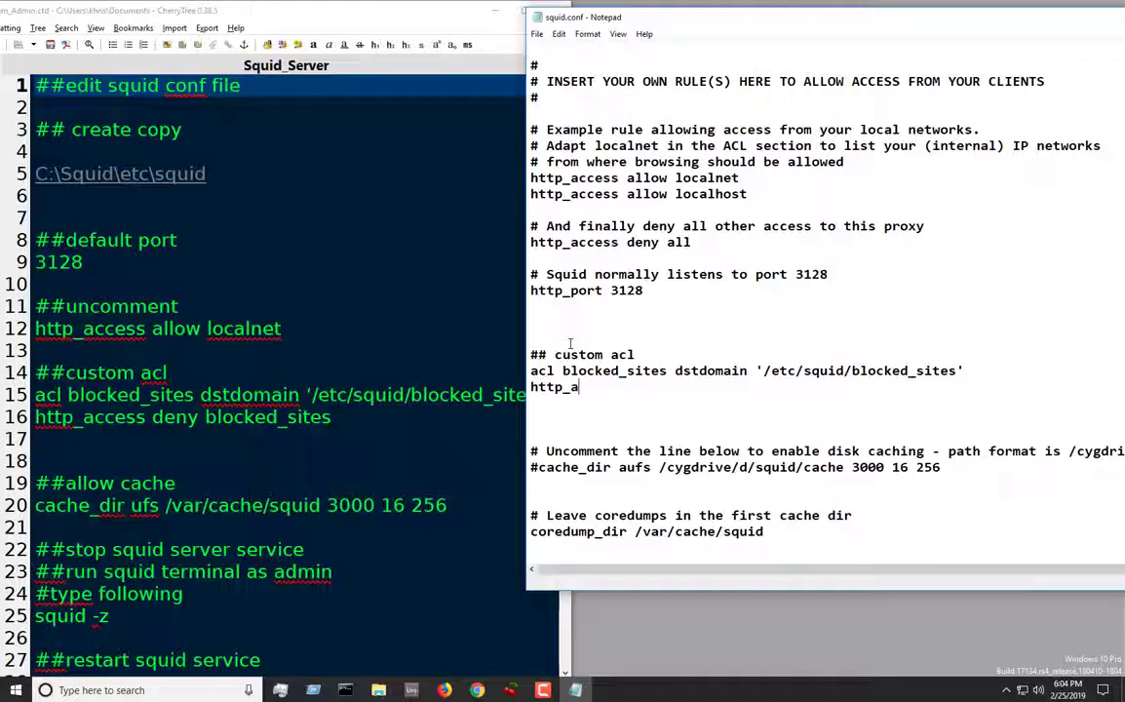
{"action": "type", "text": "access"}
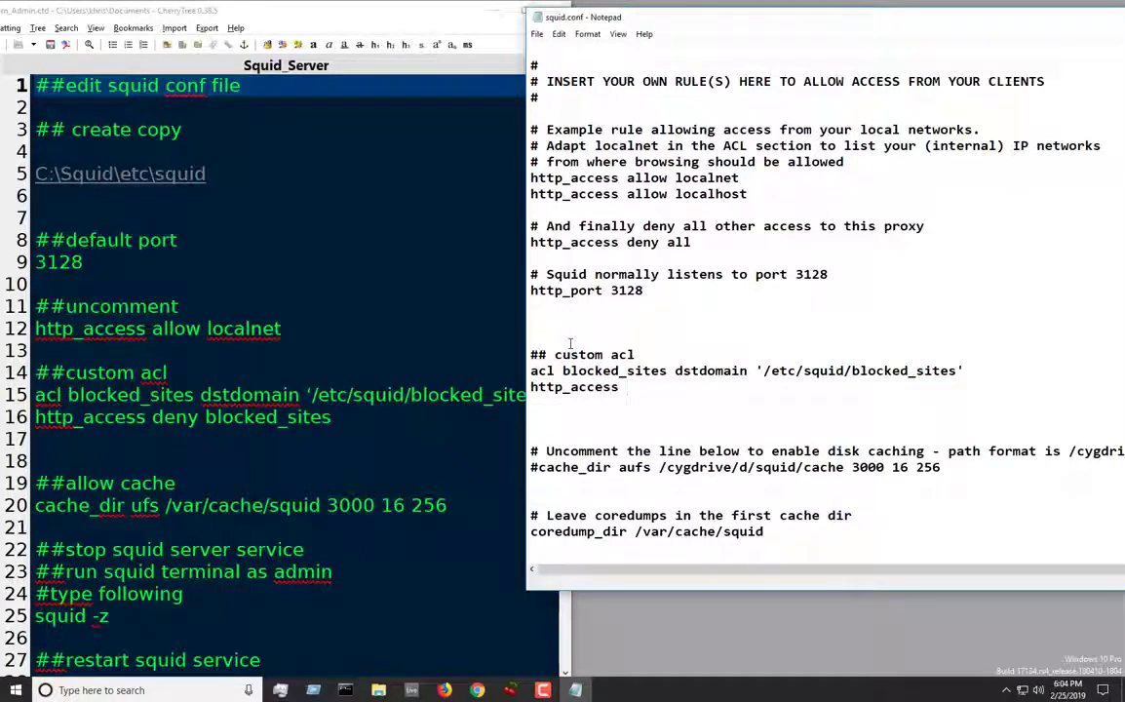
{"action": "type", "text": " deny"}
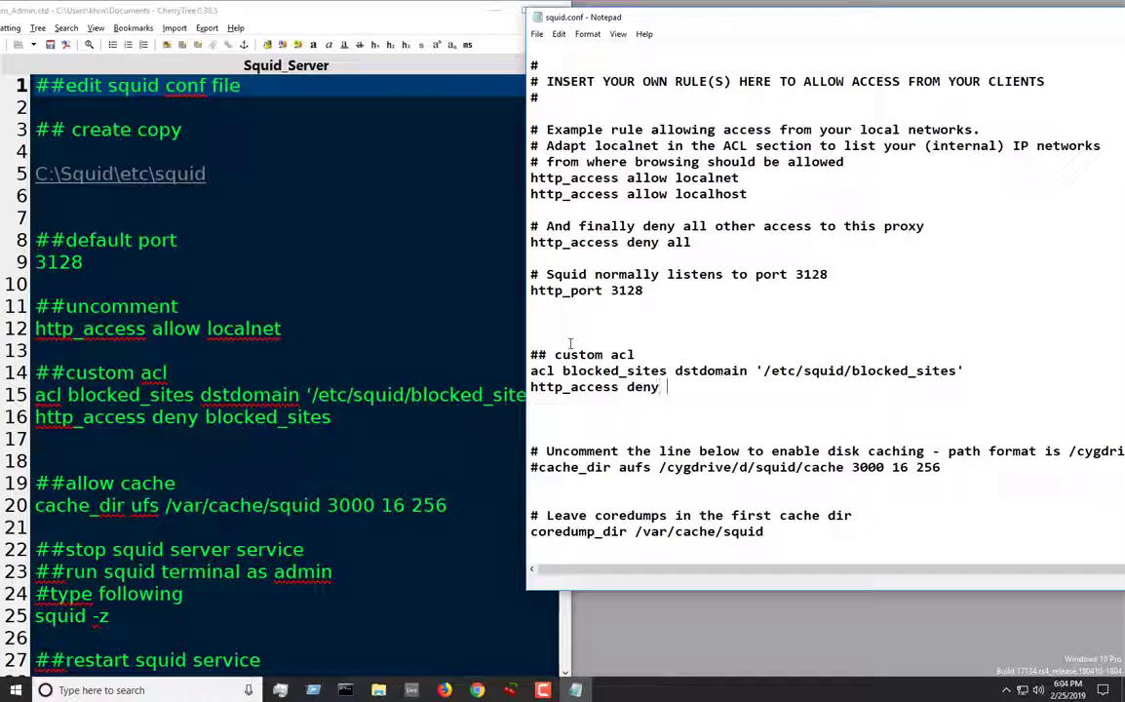
{"action": "type", "text": " blocked"}
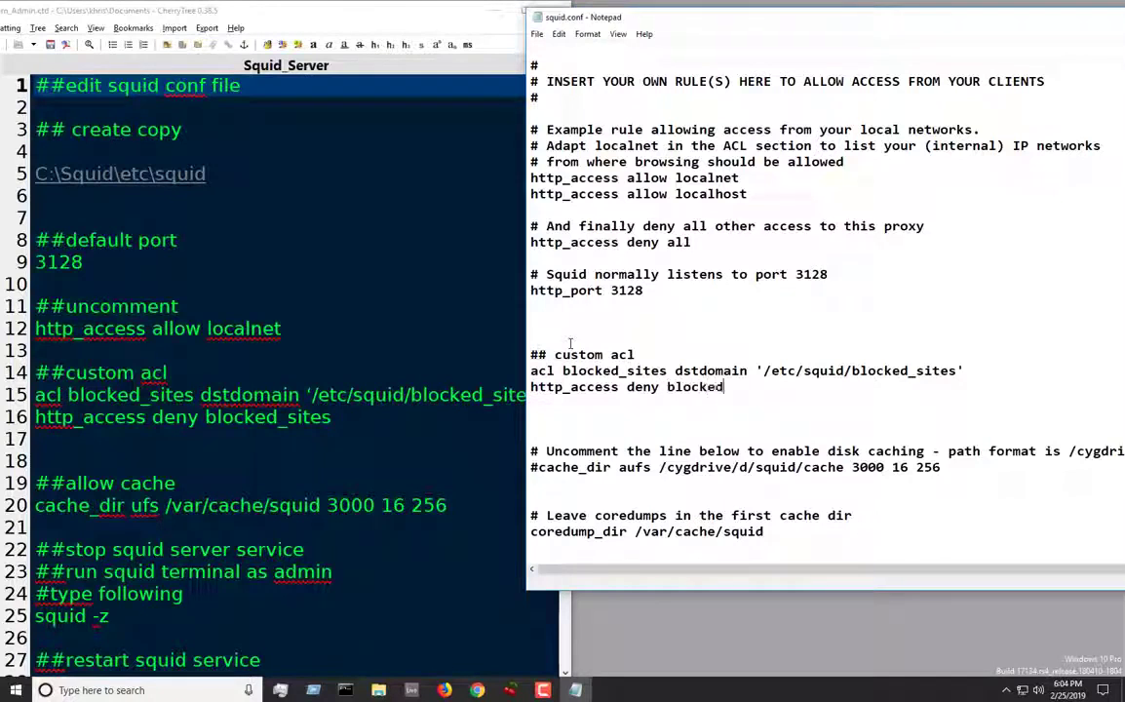
{"action": "type", "text": "_site"}
{"action": "key", "text": "Up"}
{"action": "key", "text": "Up"}
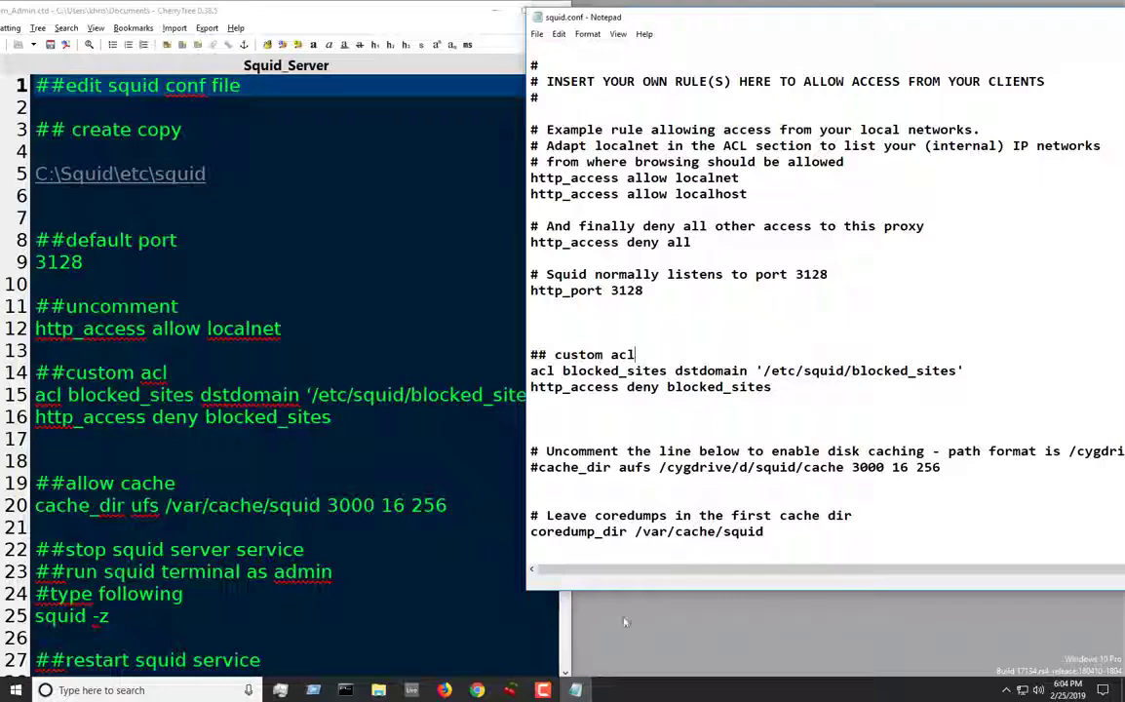
Open the Squid folder from the Squid tray program, go to etc\squid and open the blocked_sites document
{"action": "left_click", "coordinate": [1007, 690]}
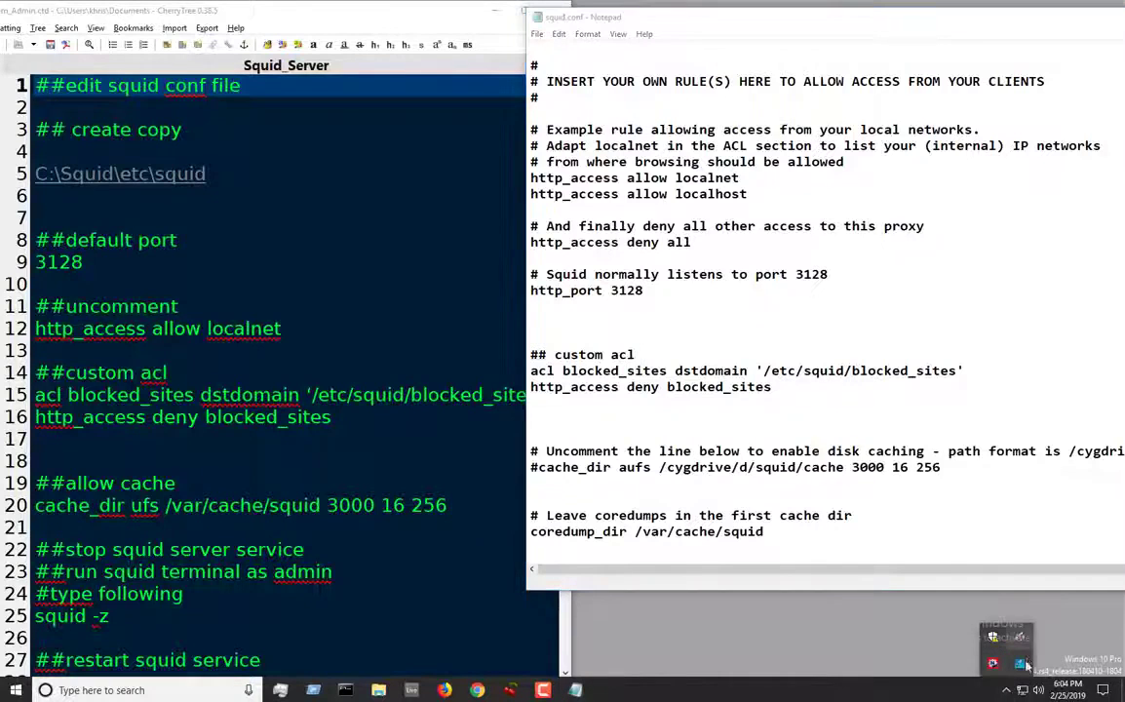
{"action": "right_click", "coordinate": [1020, 664]}
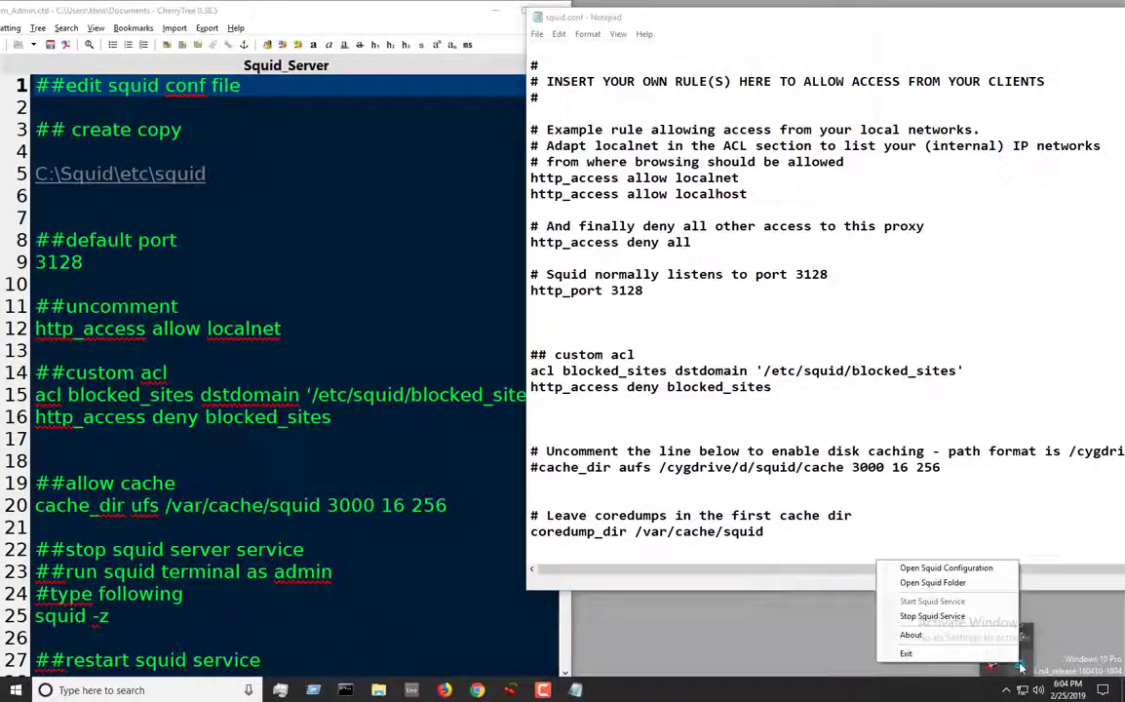
{"action": "left_click", "coordinate": [934, 583]}
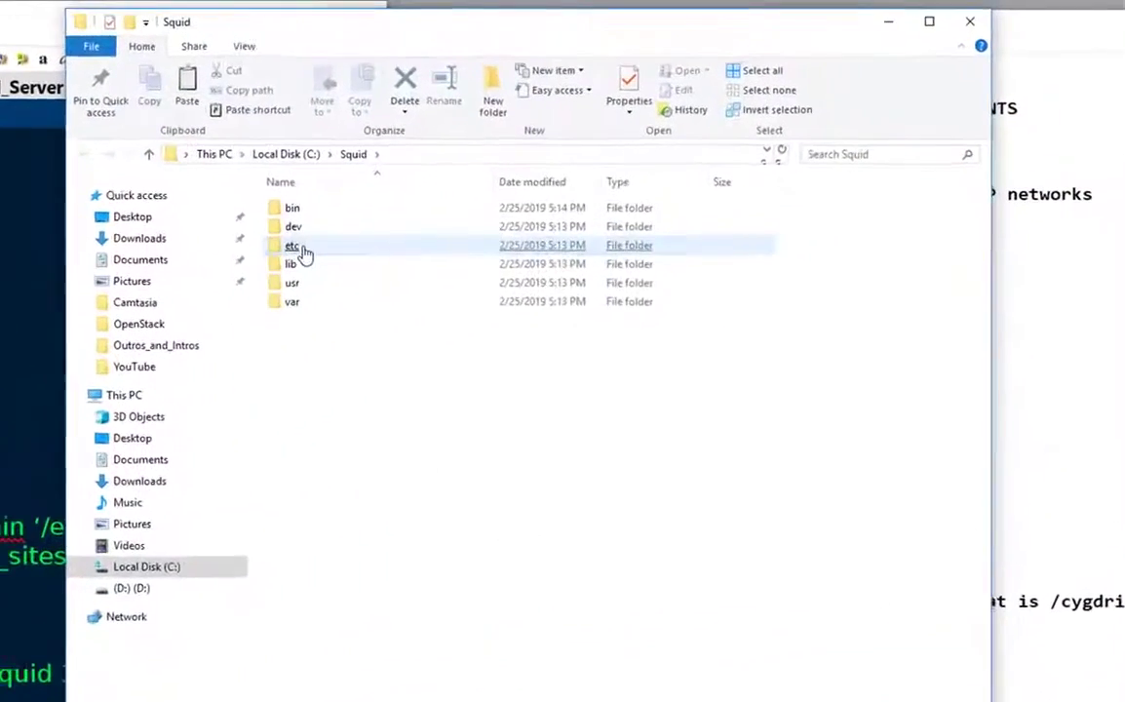
{"action": "double_click", "coordinate": [503, 184]}
{"action": "double_click", "coordinate": [285, 215]}
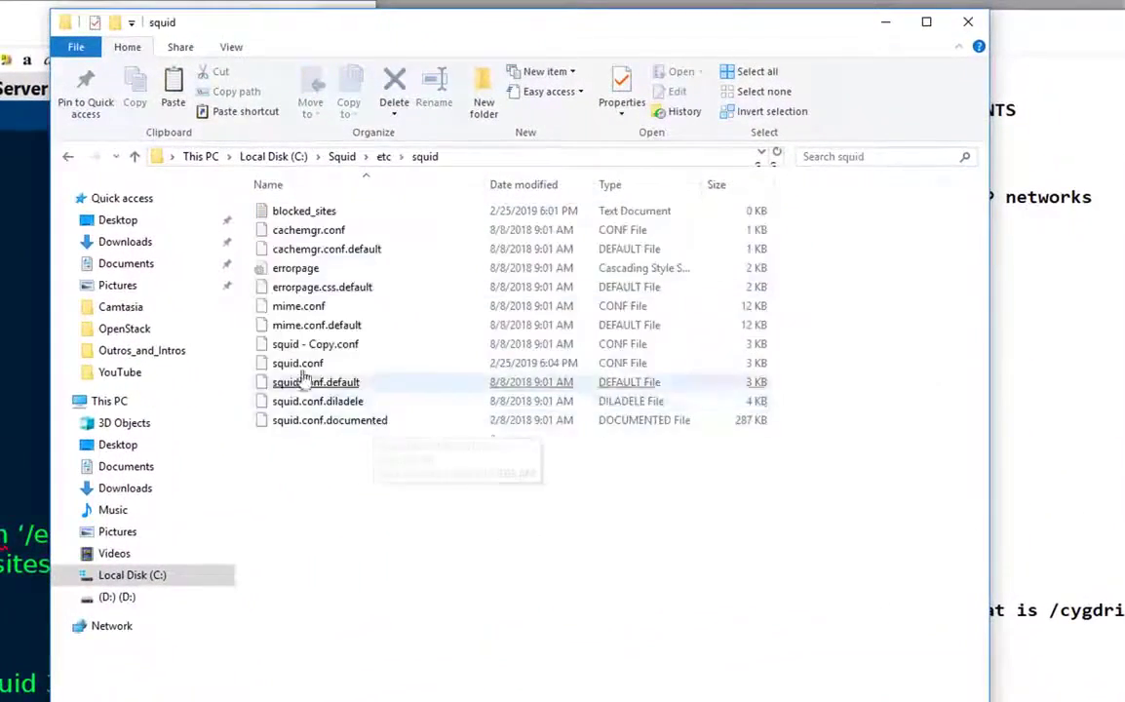
{"action": "double_click", "coordinate": [293, 211]}
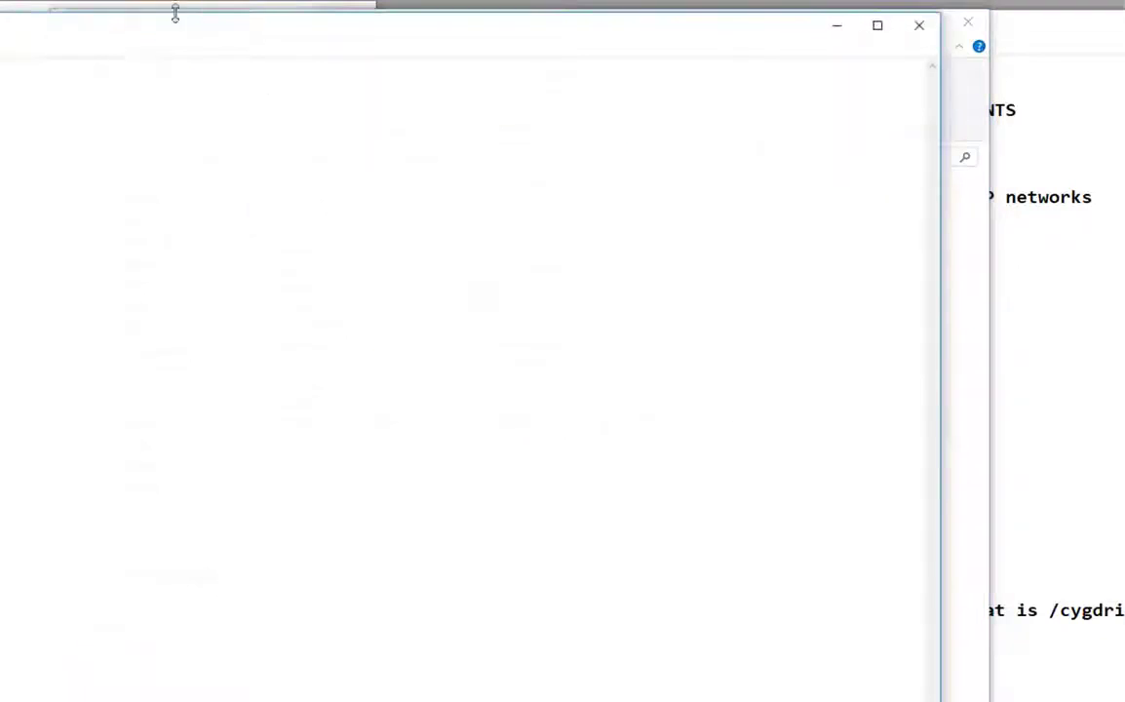
{"action": "left_click_drag", "start_coordinate": [385, 134], "coordinate": [334, 45]}
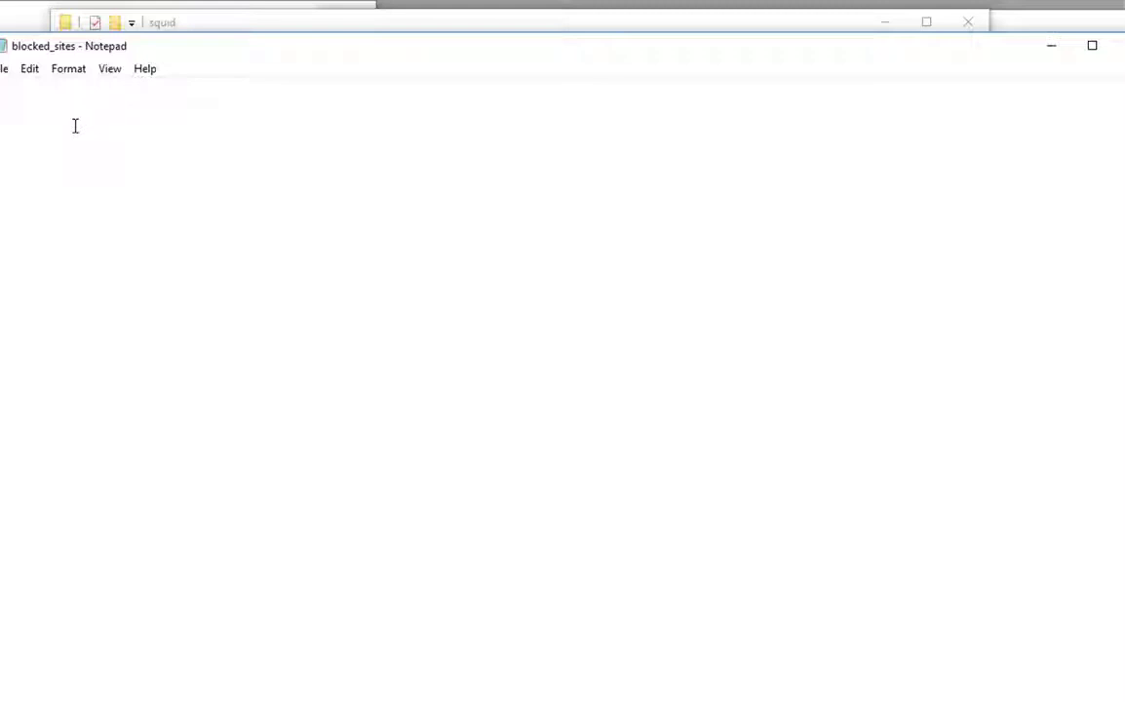
List the domains .facebook.com, .msn.com and .yahoo.com on separate lines in blocked_sites and save the file
{"action": "type", "text": "facebook.com"}
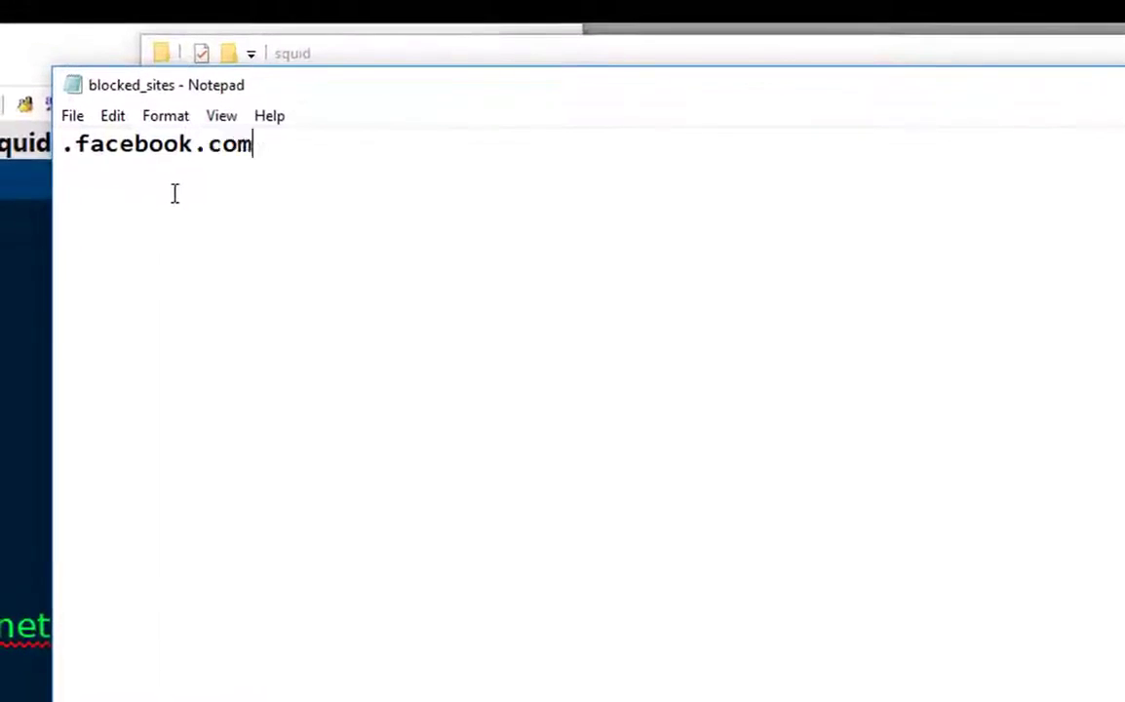
{"action": "key", "text": "Return"}
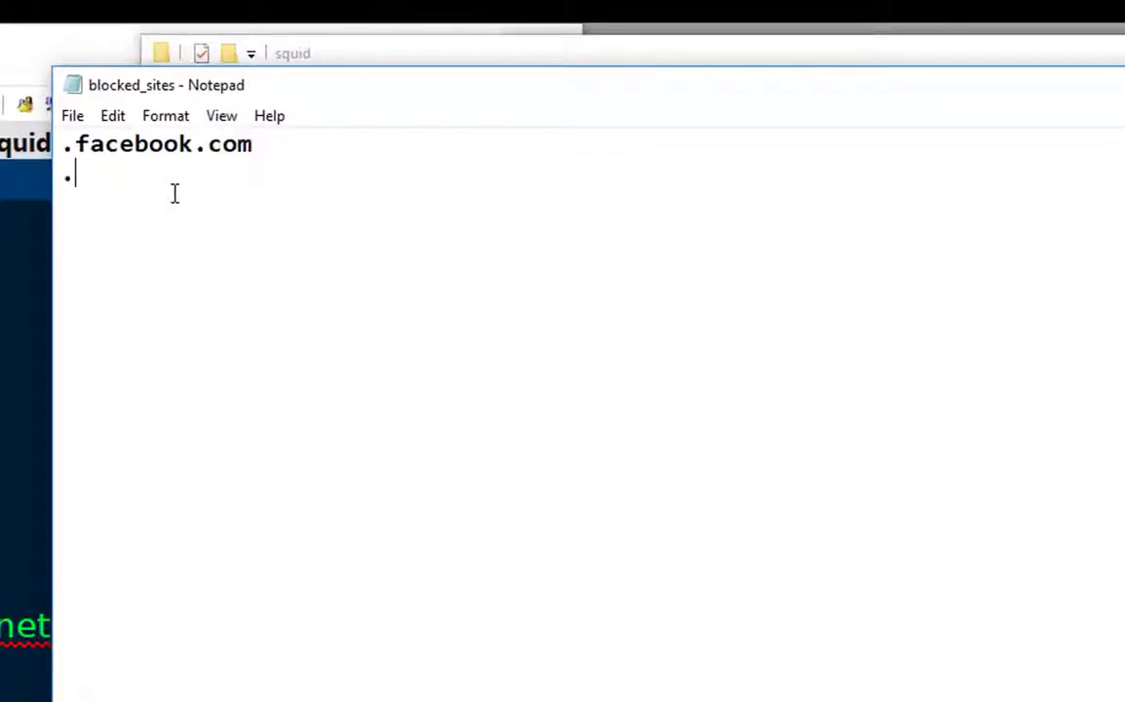
{"action": "type", "text": ".msn.com"}
{"action": "key", "text": "Return"}
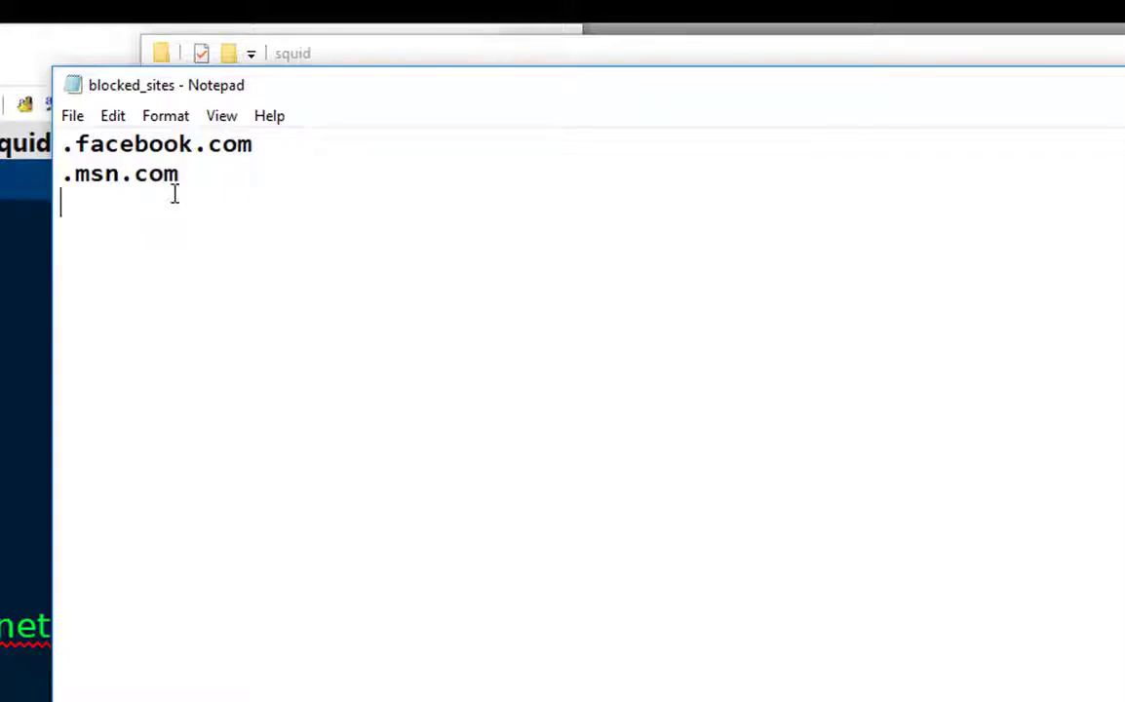
{"action": "type", "text": ".yahoo.com"}
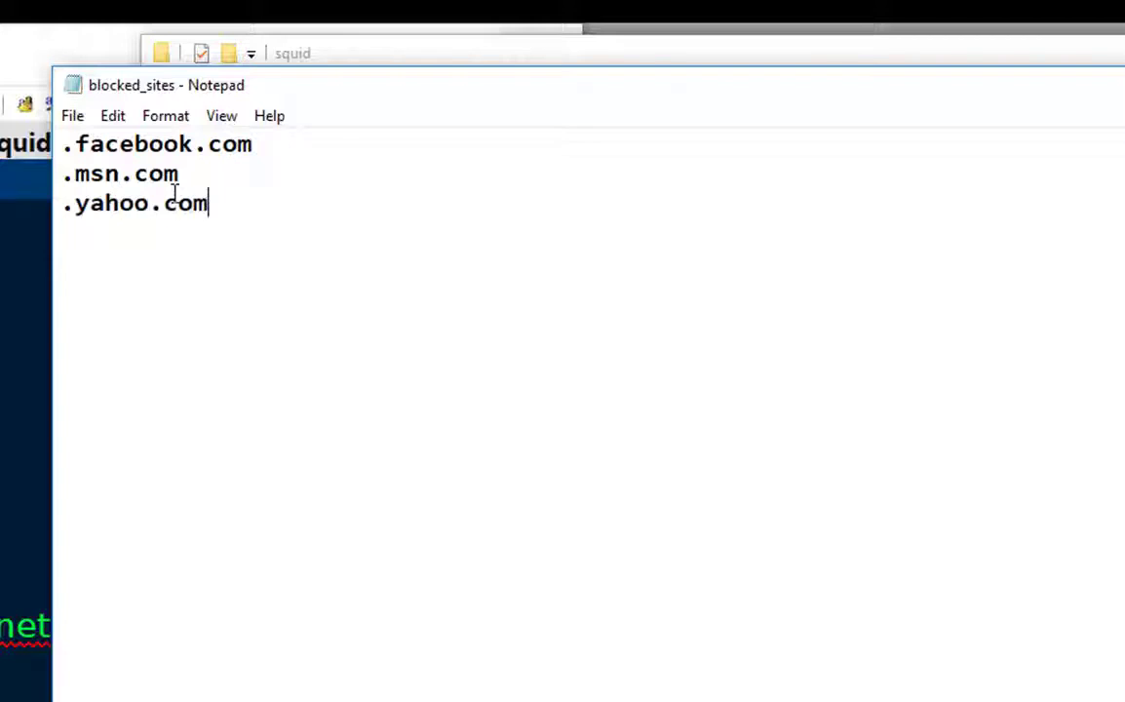
{"action": "key", "text": "Return"}
{"action": "left_click_drag", "start_coordinate": [211, 204], "coordinate": [62, 145]}
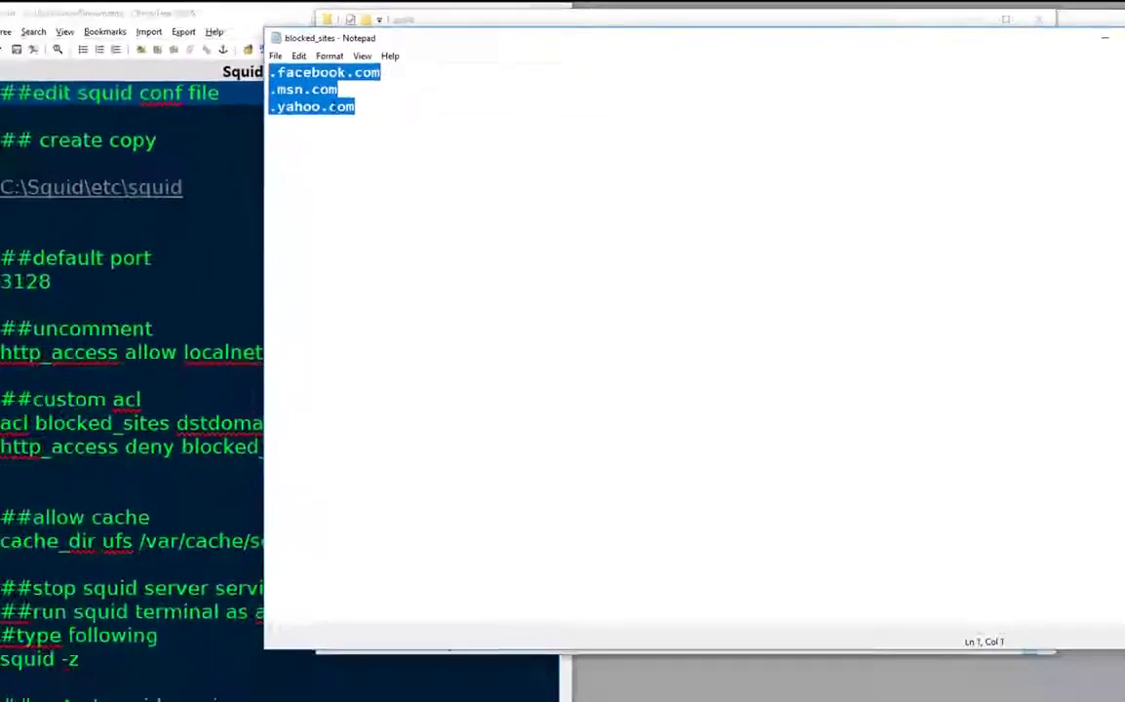
{"action": "left_click", "coordinate": [243, 207]}
Close the blocked_sites document and the squid folder window
{"action": "left_click_drag", "start_coordinate": [1004, 37], "coordinate": [798, 29]}
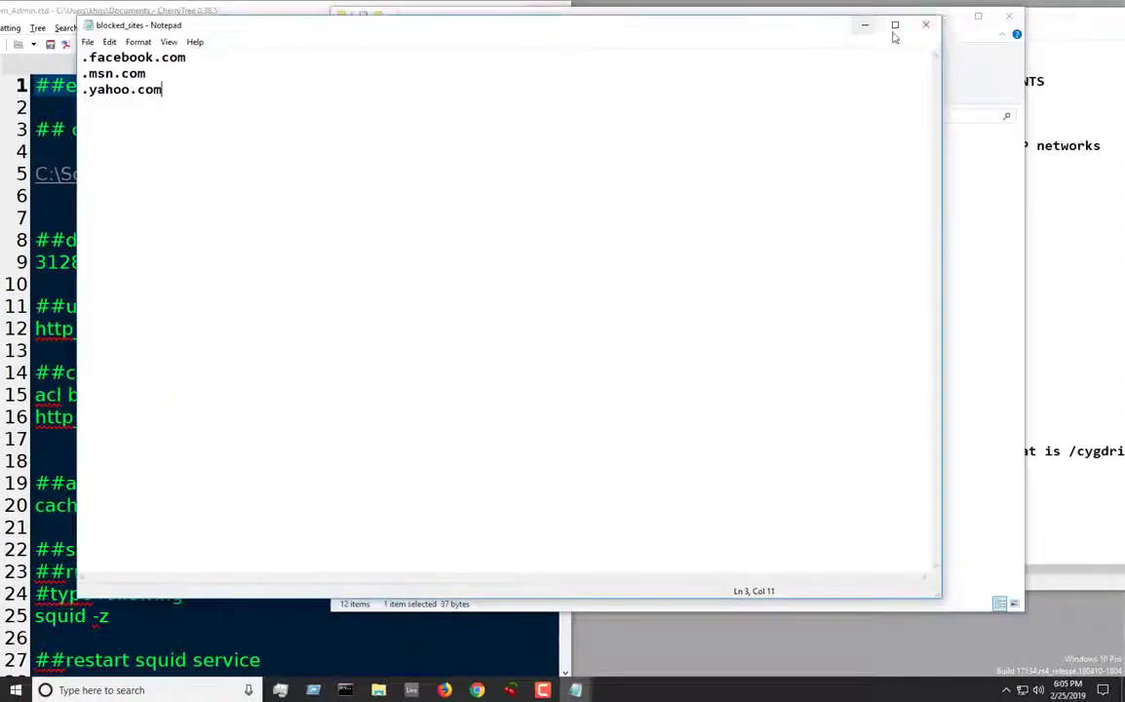
{"action": "left_click", "coordinate": [929, 26]}
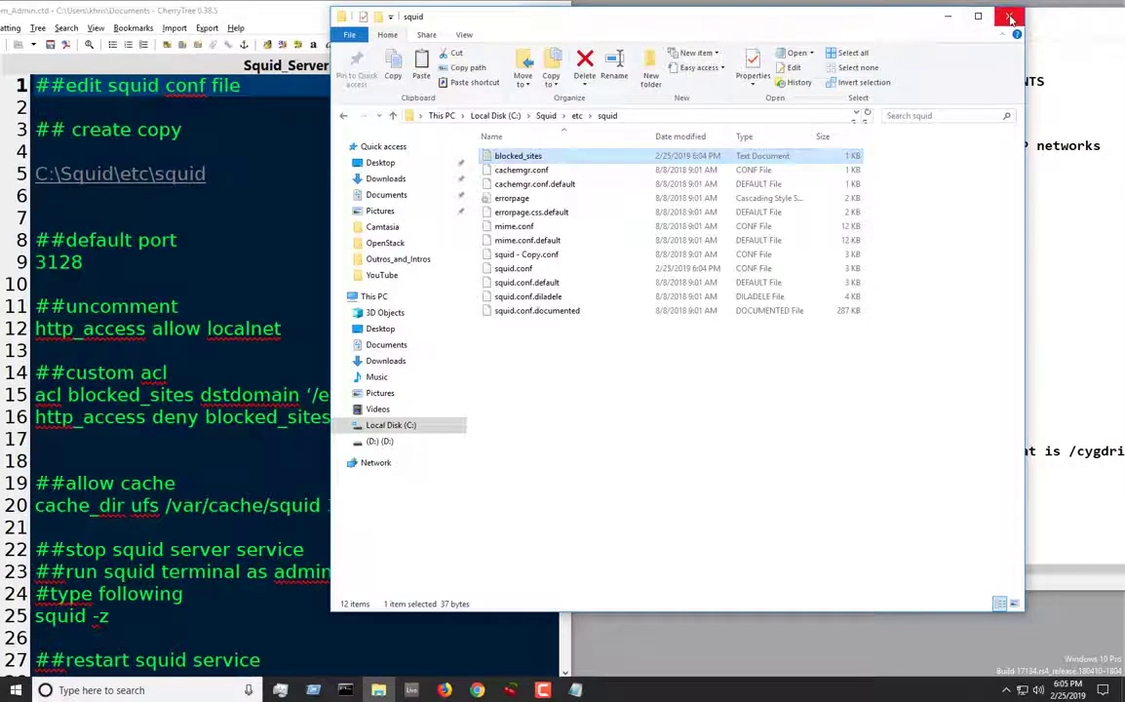
{"action": "left_click", "coordinate": [1011, 19]}
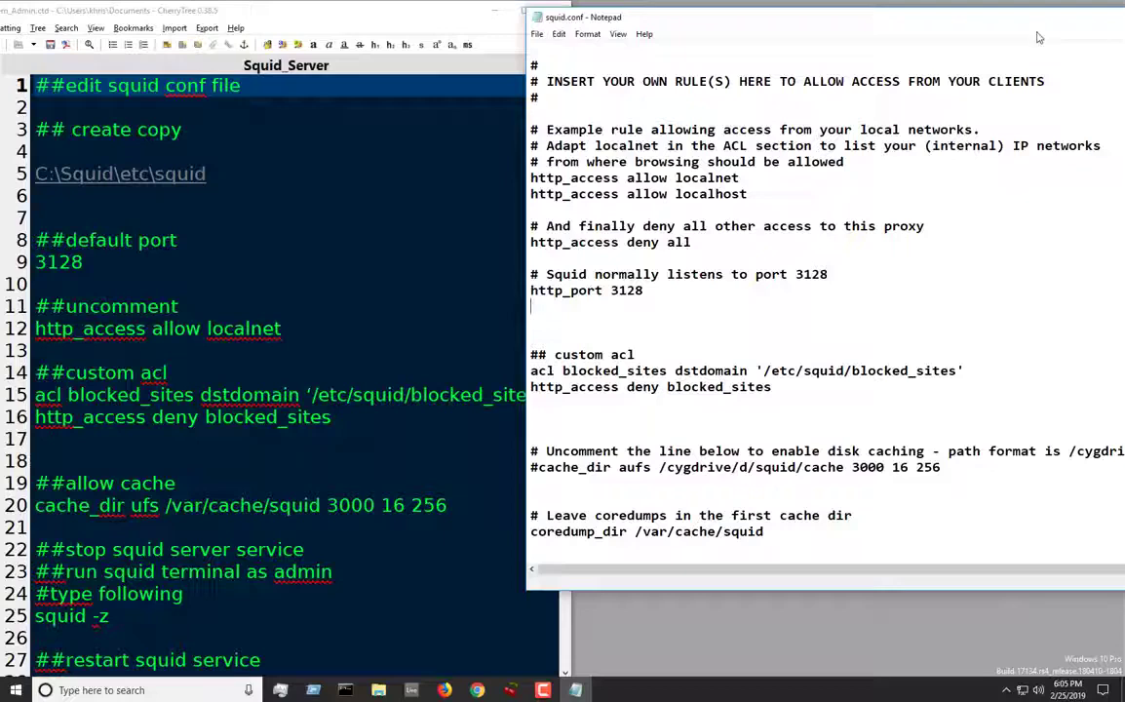
Shift the squid.conf window over and clear it from the screen, leaving the notes in view
{"action": "left_click_drag", "start_coordinate": [899, 26], "coordinate": [762, 20]}
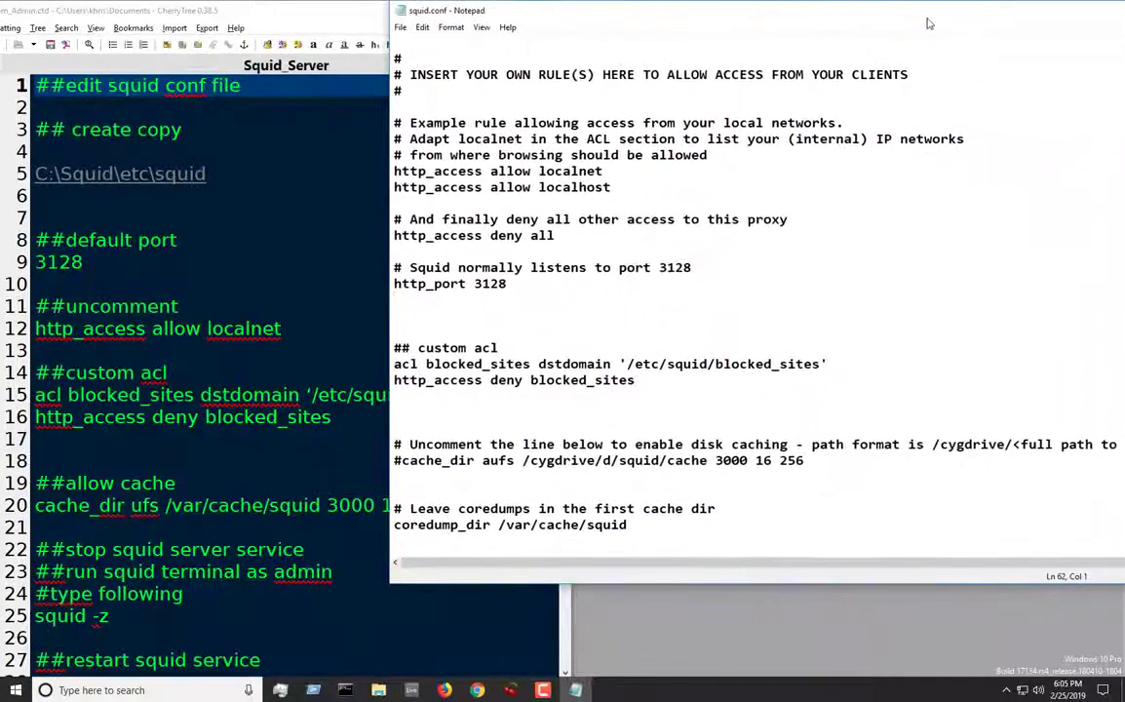
{"action": "left_click_drag", "start_coordinate": [930, 24], "coordinate": [741, 21]}
{"action": "left_click", "coordinate": [888, 10]}
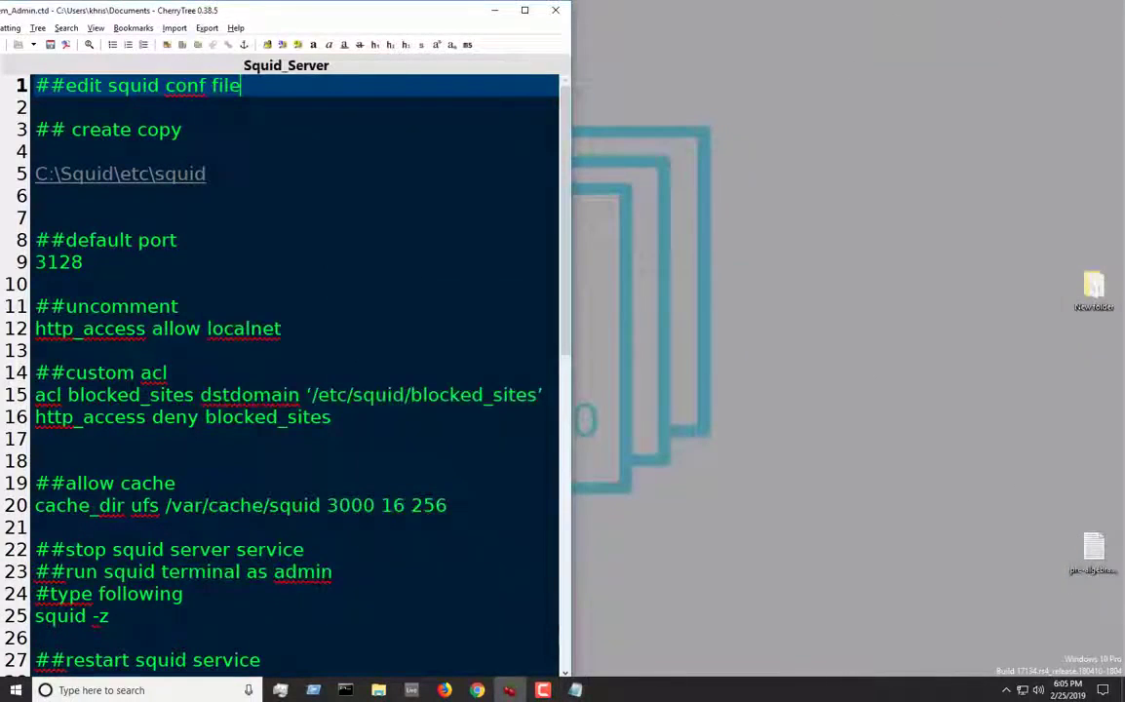
Stop the Squid service from the Squid tray program and reopen its list of service commands
{"action": "left_click", "coordinate": [1006, 690]}
{"action": "right_click", "coordinate": [1020, 666]}
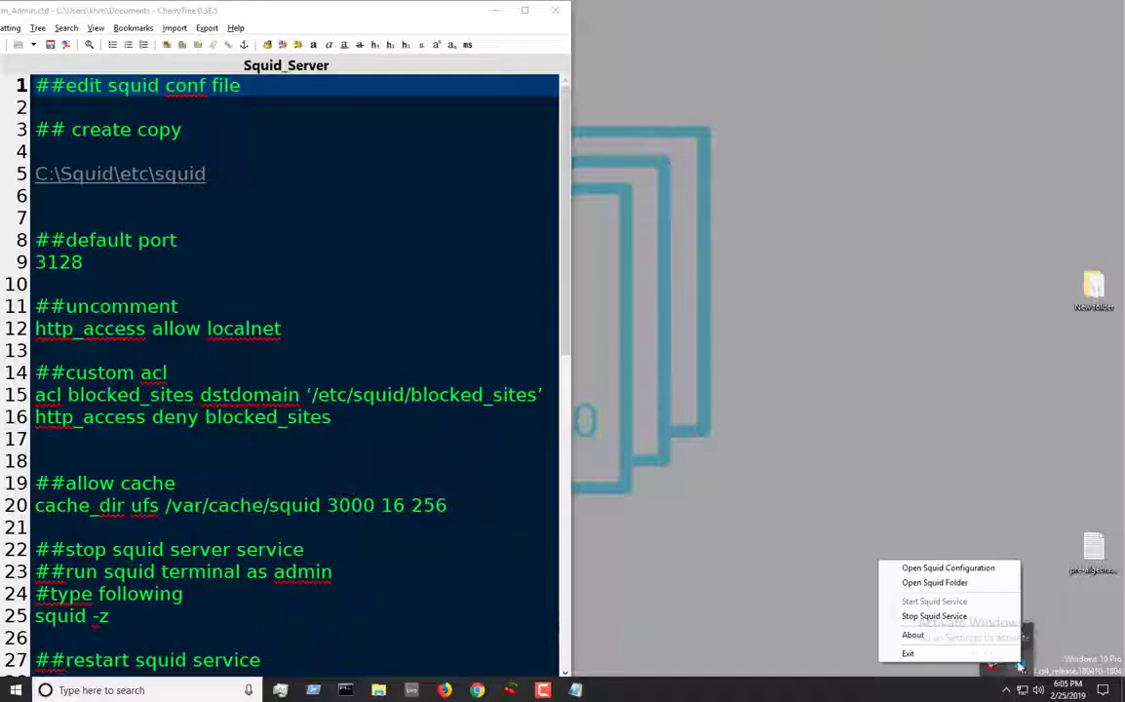
{"action": "left_click", "coordinate": [966, 620]}
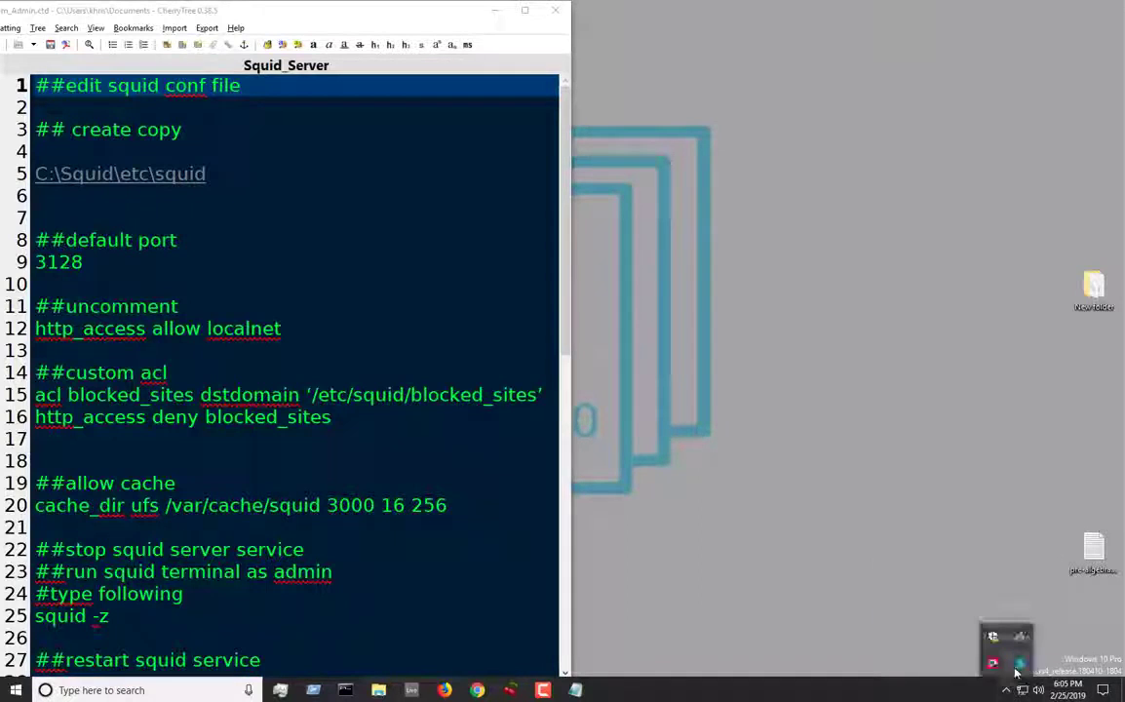
{"action": "right_click", "coordinate": [1016, 669]}
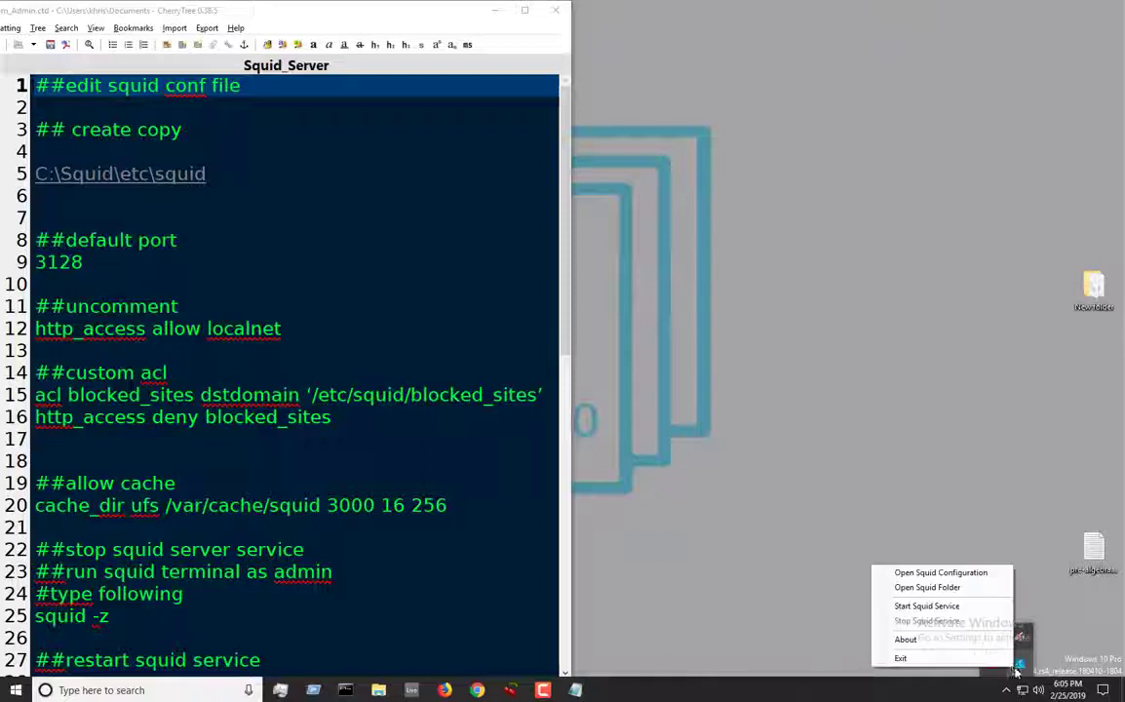
Start the Squid service again from the Squid tray program
{"action": "left_click", "coordinate": [943, 609]}
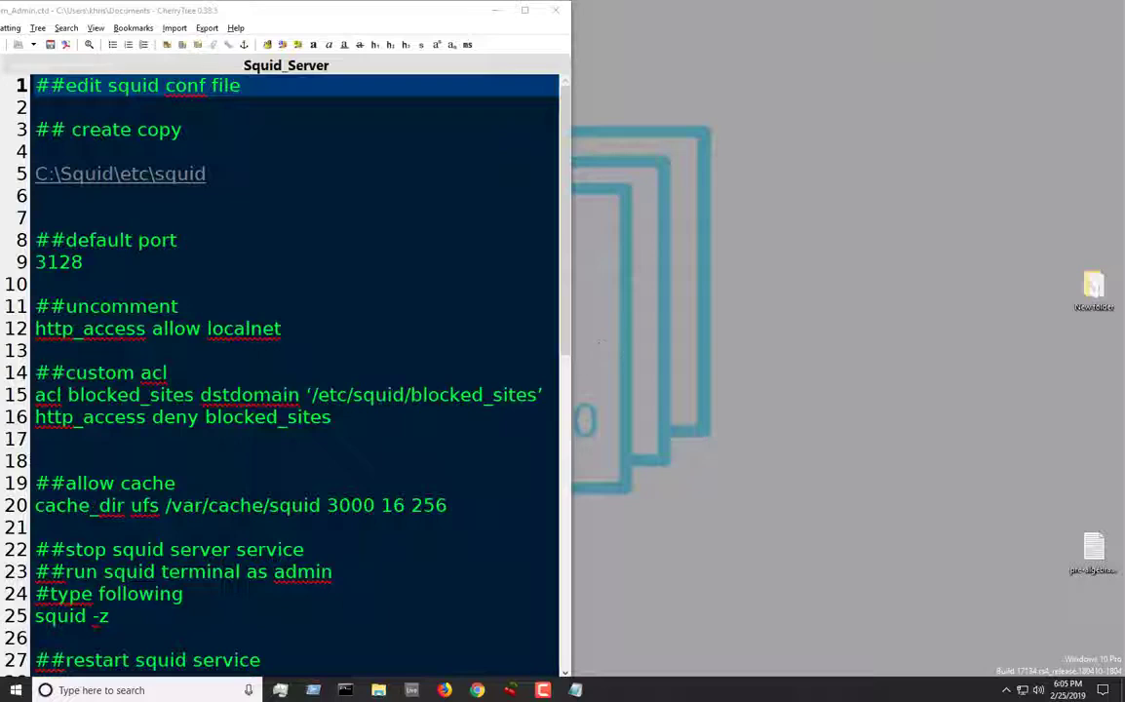
Switch to Firefox, search for facebook and open the Facebook login page from the results
{"action": "left_click", "coordinate": [444, 691]}
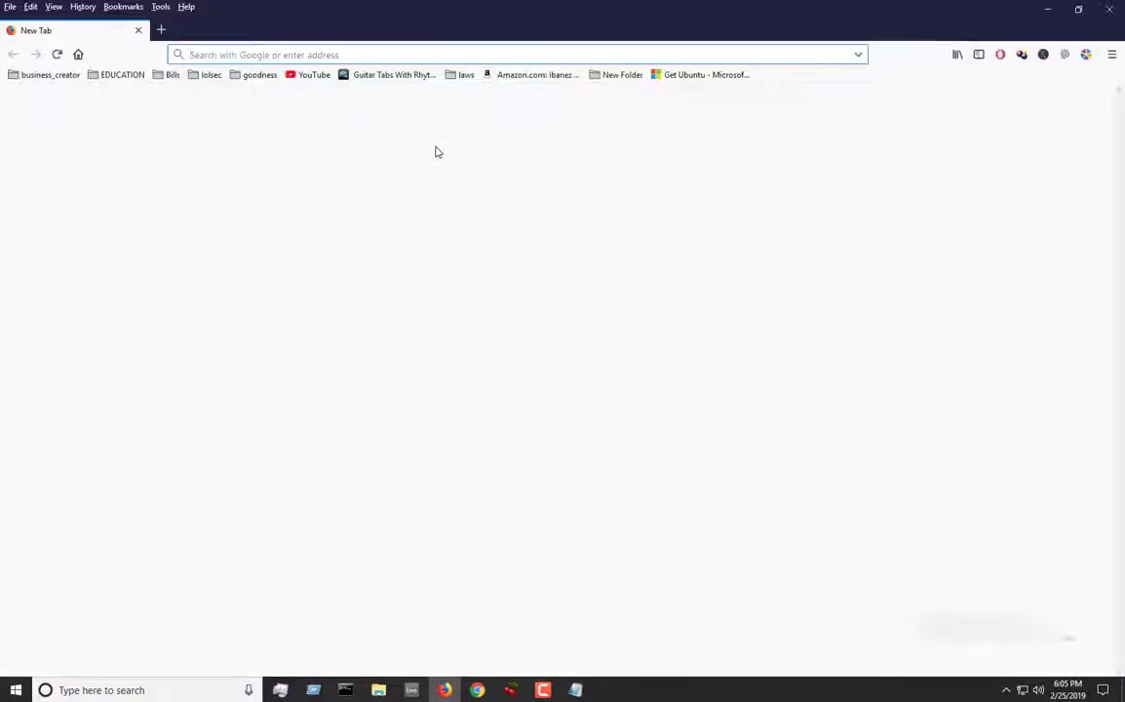
{"action": "left_click", "coordinate": [271, 54]}
{"action": "type", "text": "facebook"}
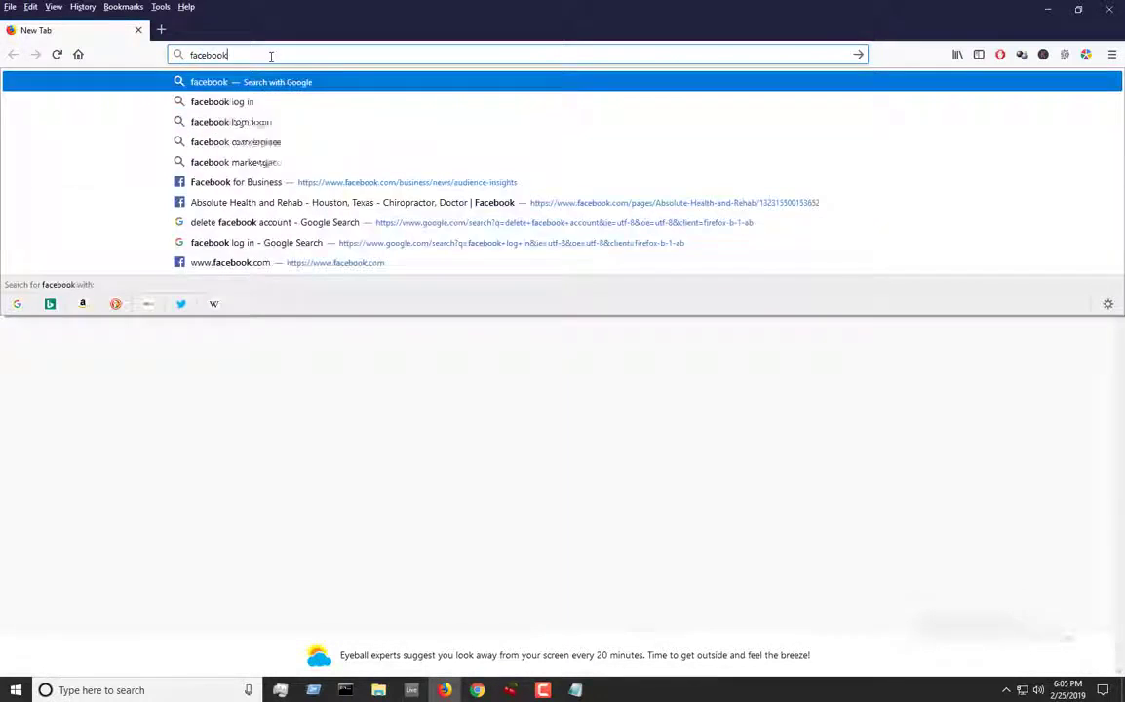
{"action": "key", "text": "Return"}
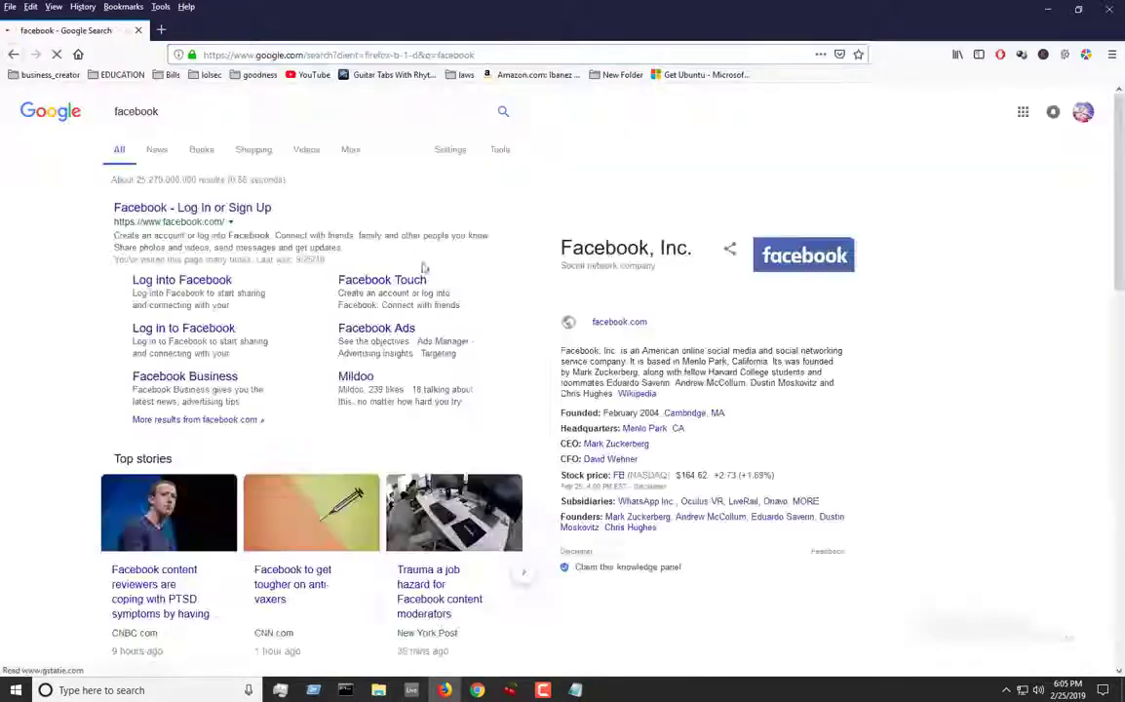
{"action": "left_click", "coordinate": [206, 210]}
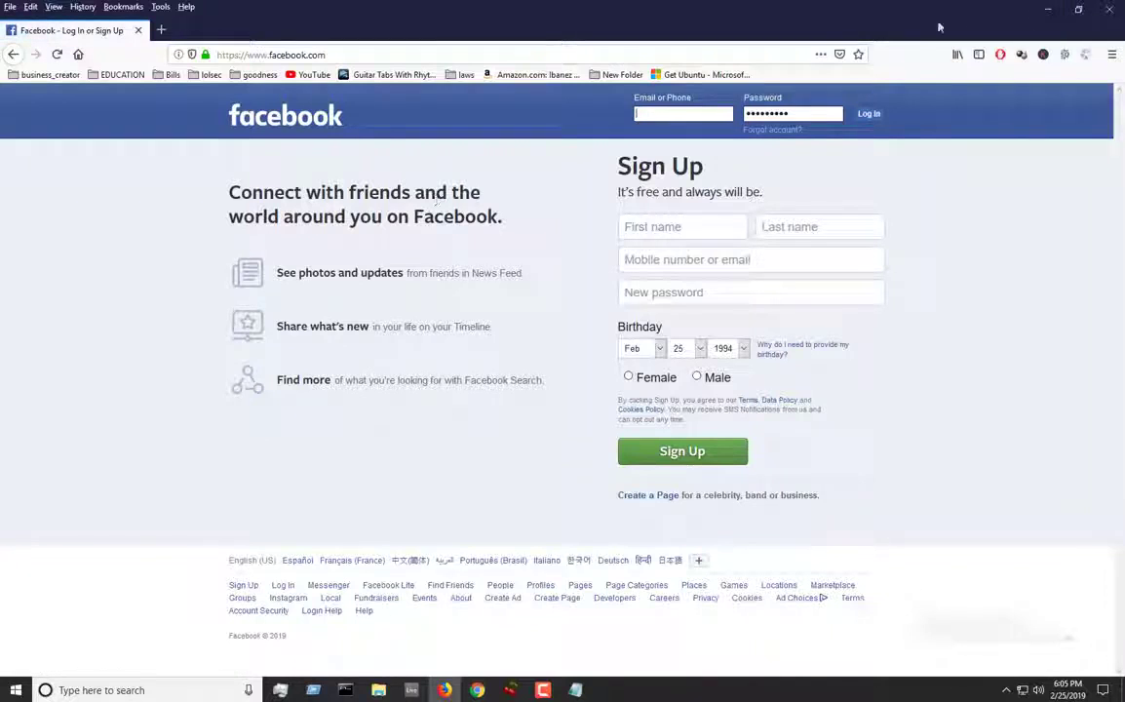
Minimise Firefox and the notes, and open Internet Options through the Windows search
{"action": "left_click", "coordinate": [1047, 7]}
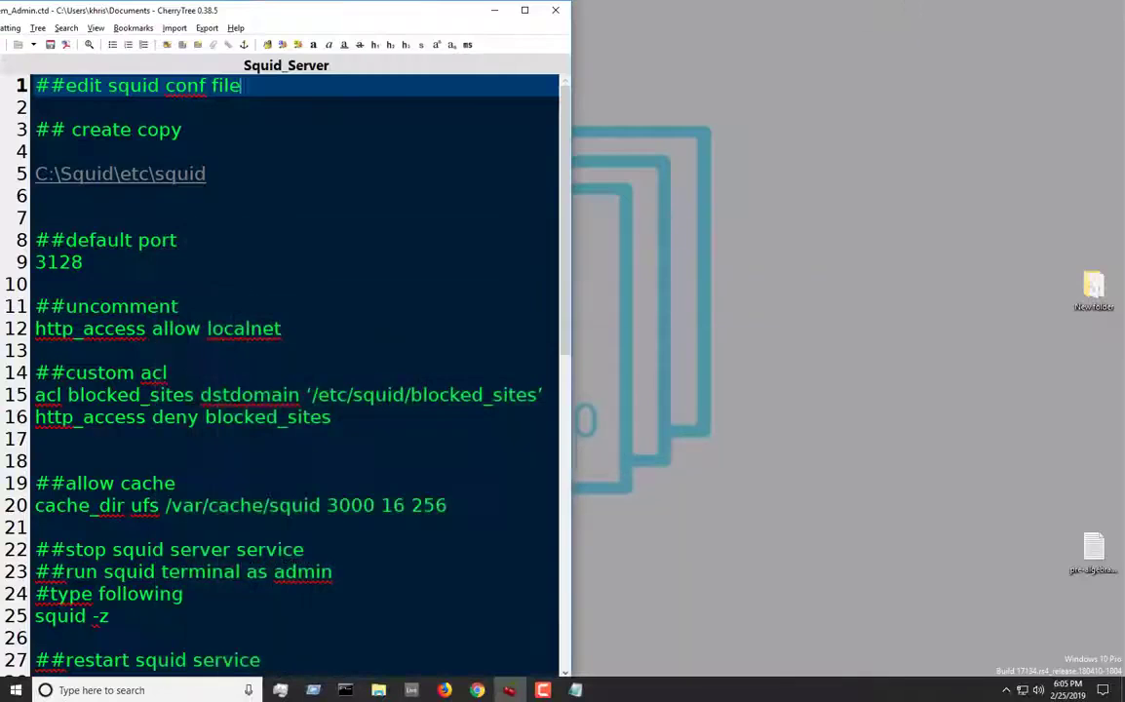
{"action": "left_click", "coordinate": [494, 10]}
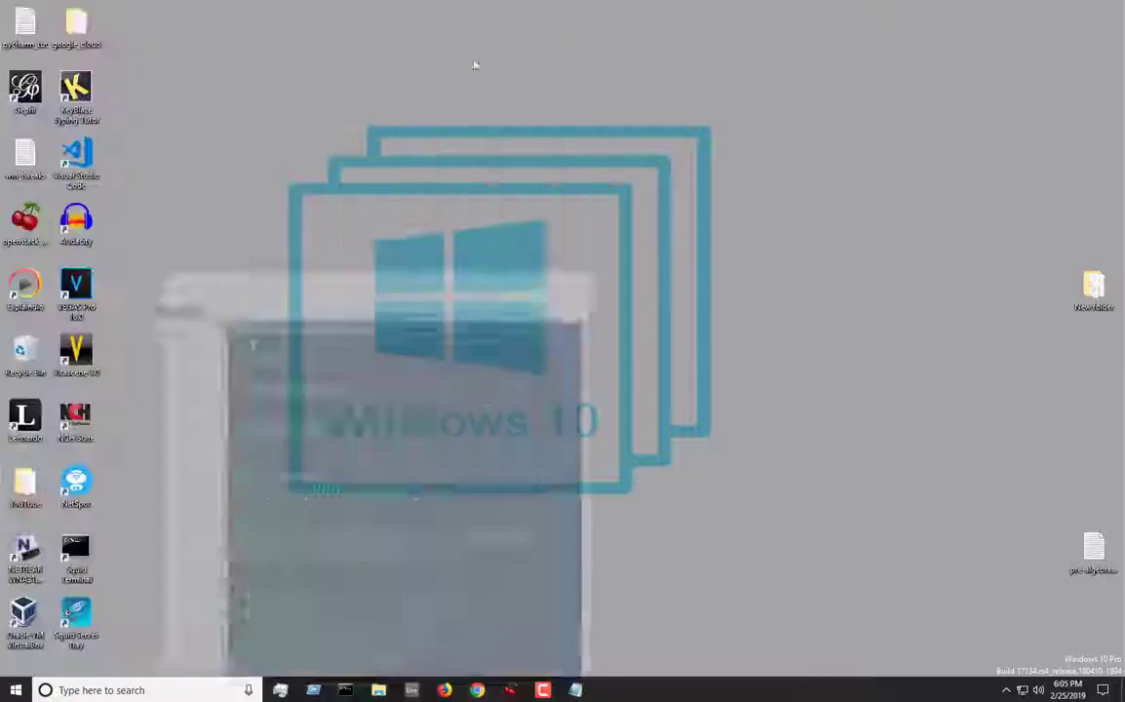
{"action": "left_click", "coordinate": [110, 690]}
{"action": "type", "text": "inter"}
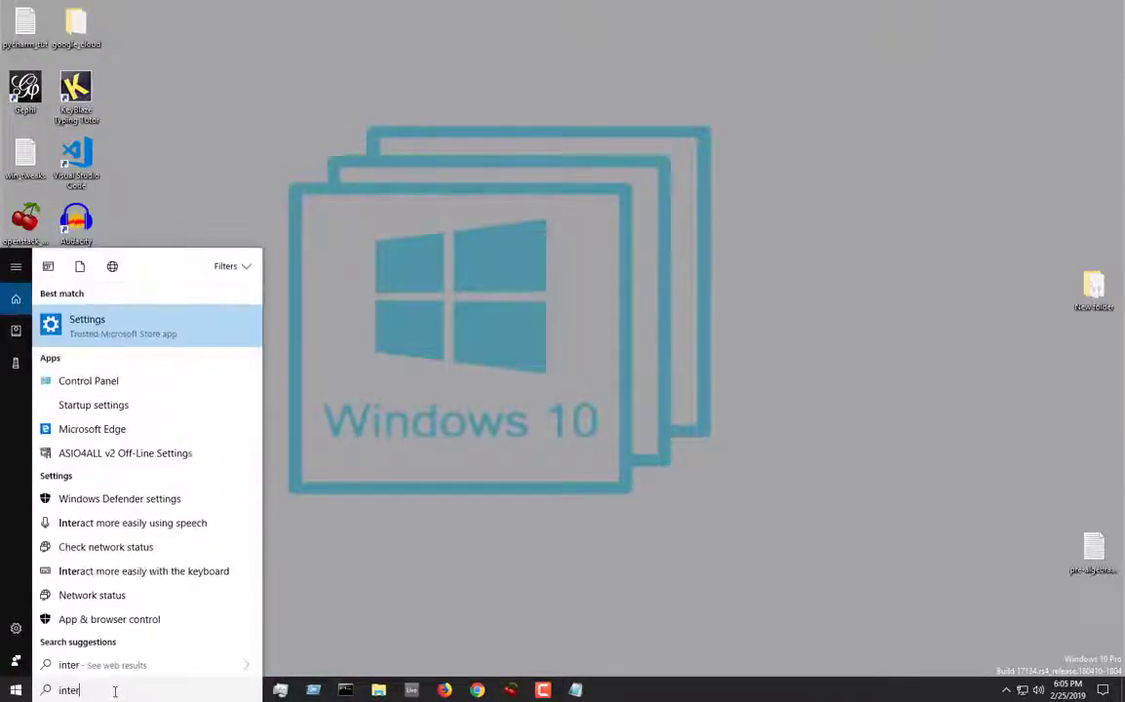
{"action": "type", "text": "ne"}
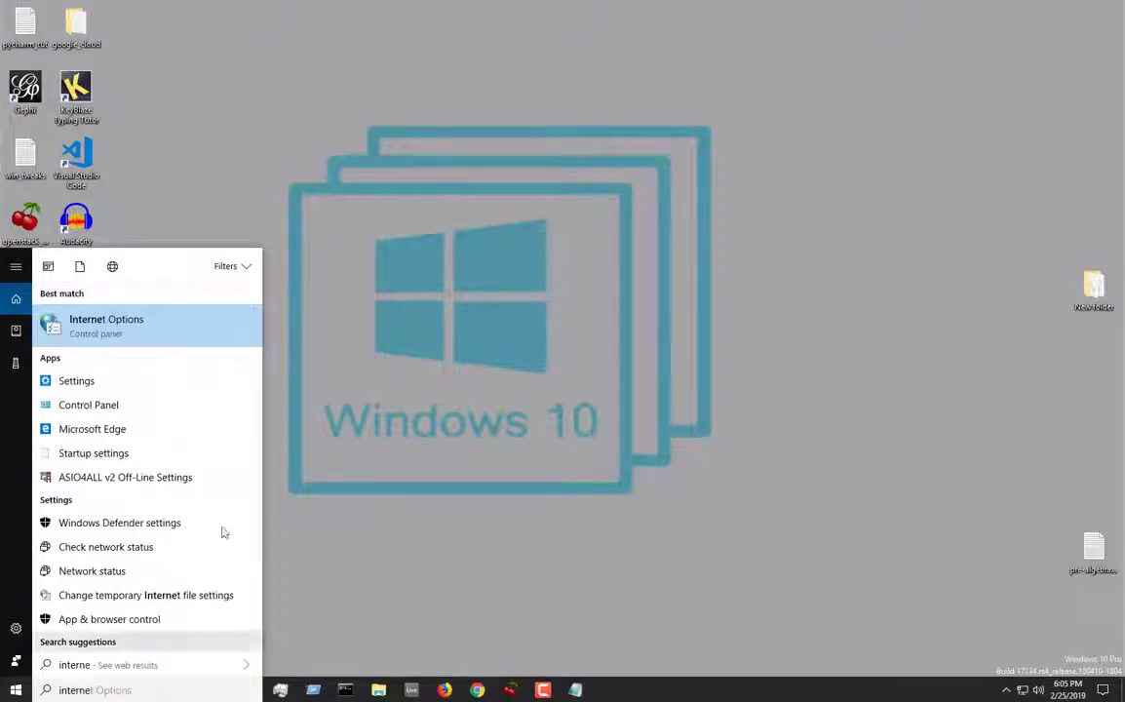
{"action": "left_click", "coordinate": [98, 320]}
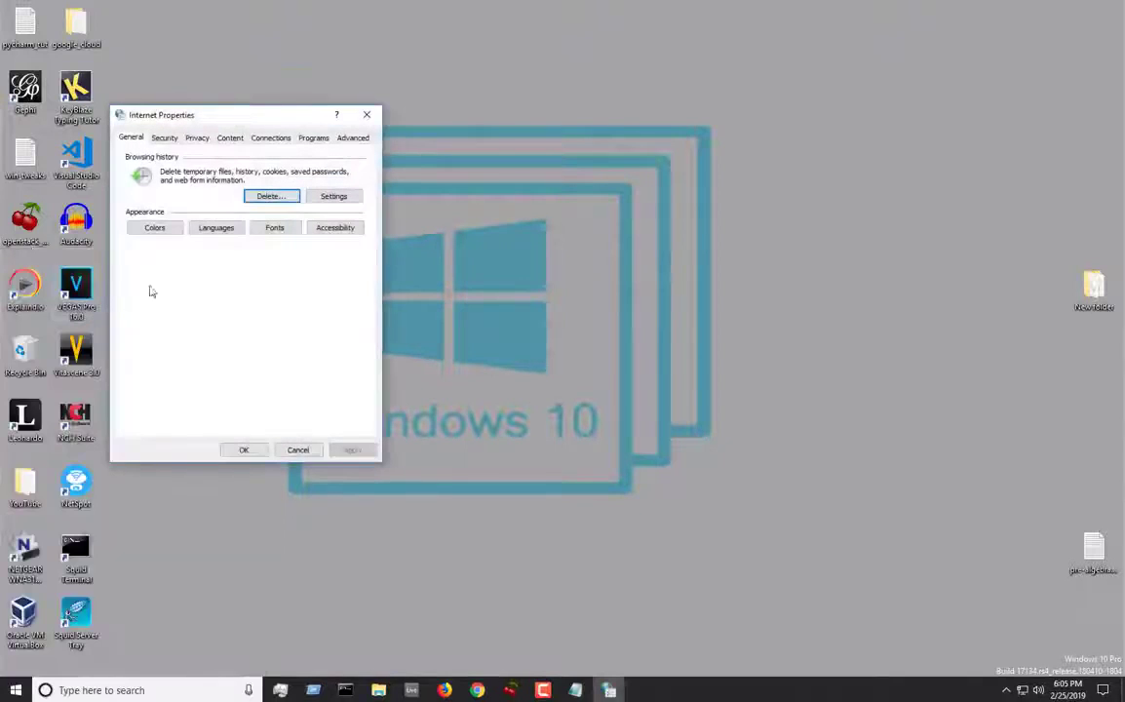
Look through the Internet Properties pages and open the LAN settings under the connection options
{"action": "left_click_drag", "start_coordinate": [275, 113], "coordinate": [276, 97]}
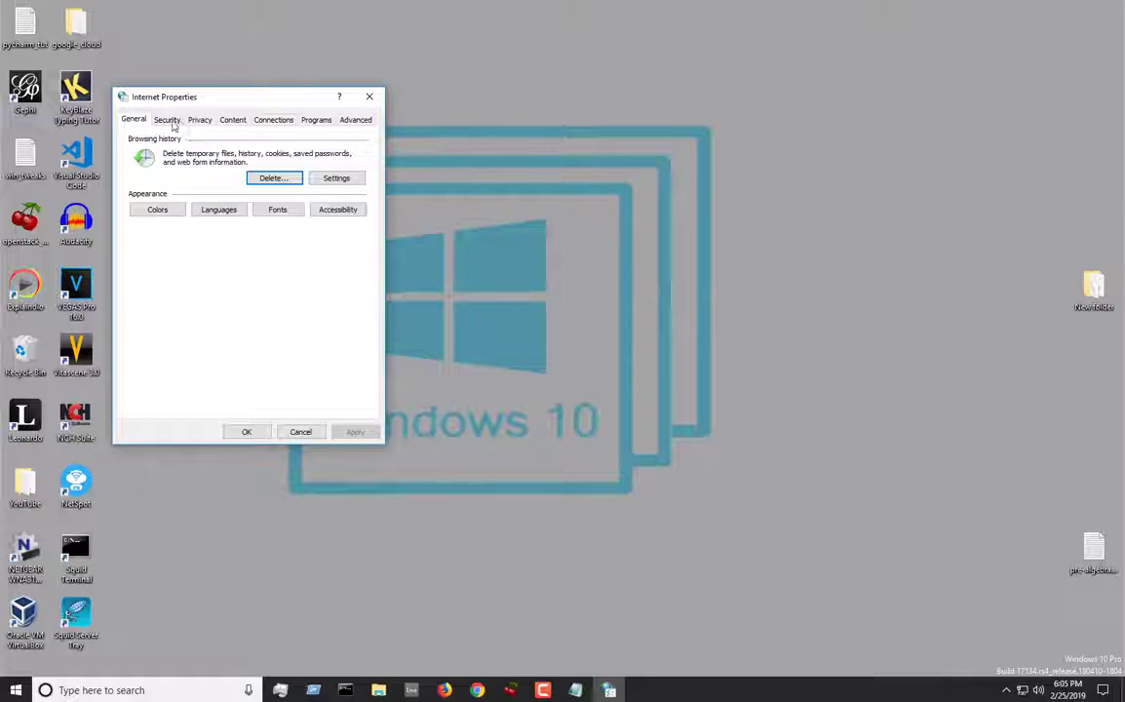
{"action": "left_click", "coordinate": [271, 120]}
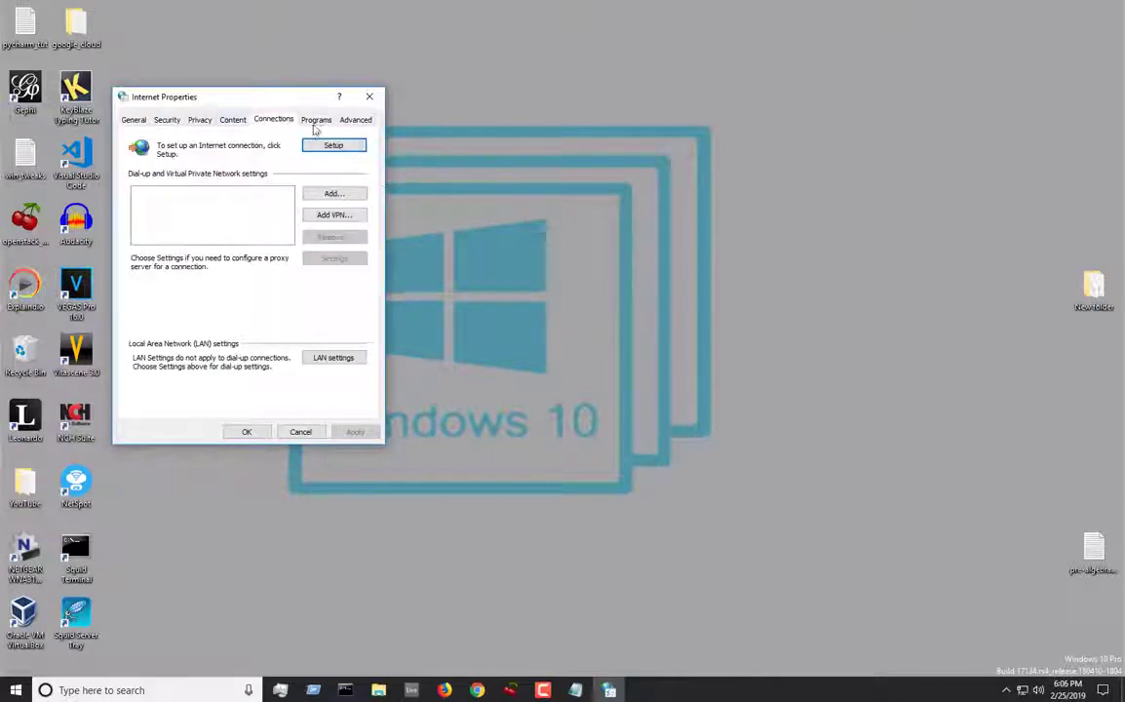
{"action": "left_click", "coordinate": [232, 119]}
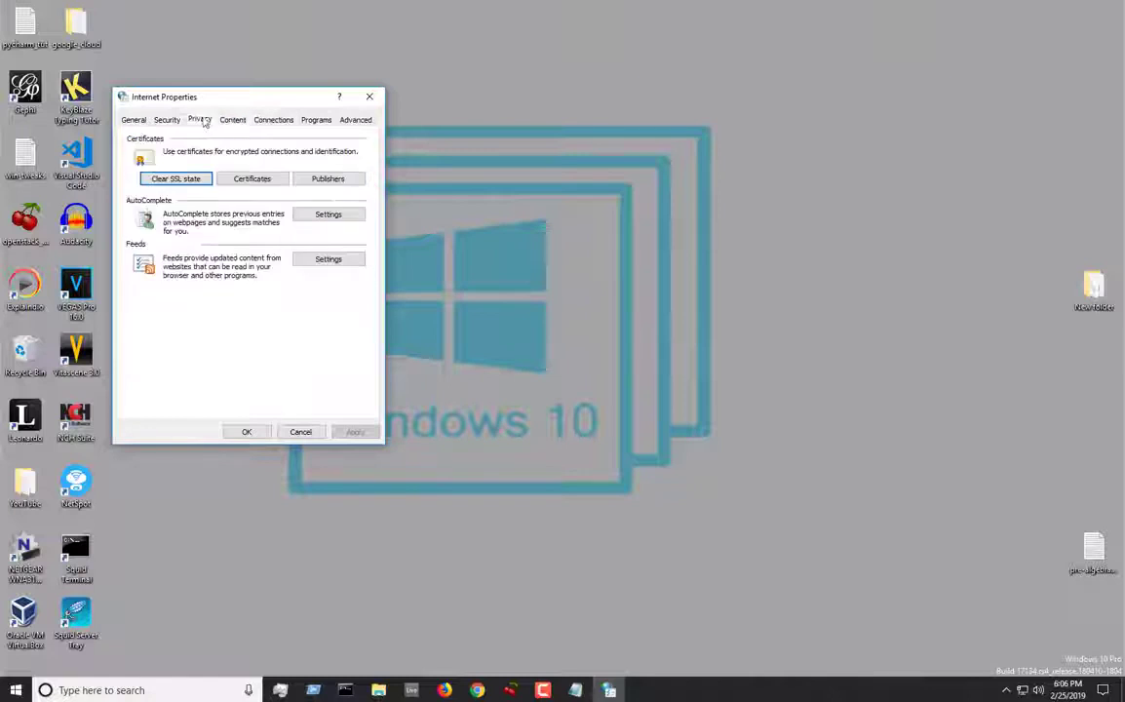
{"action": "left_click", "coordinate": [199, 119]}
{"action": "left_click", "coordinate": [164, 119]}
{"action": "left_click", "coordinate": [135, 119]}
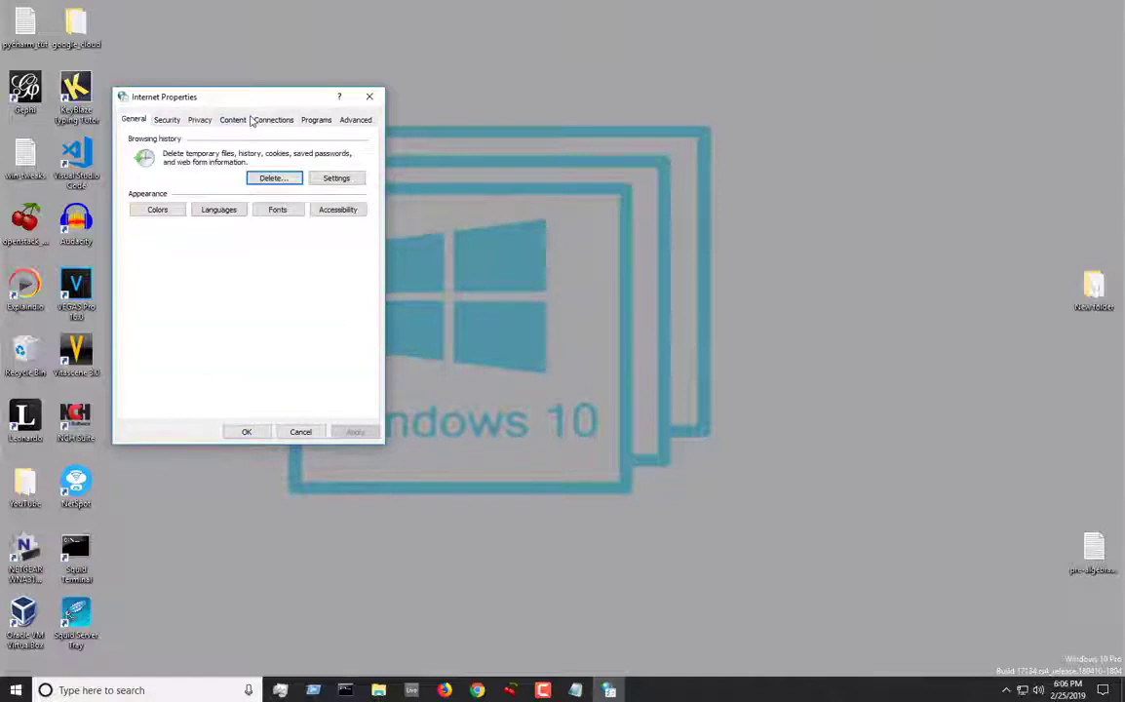
{"action": "left_click", "coordinate": [310, 119]}
{"action": "left_click", "coordinate": [351, 119]}
{"action": "left_click", "coordinate": [281, 119]}
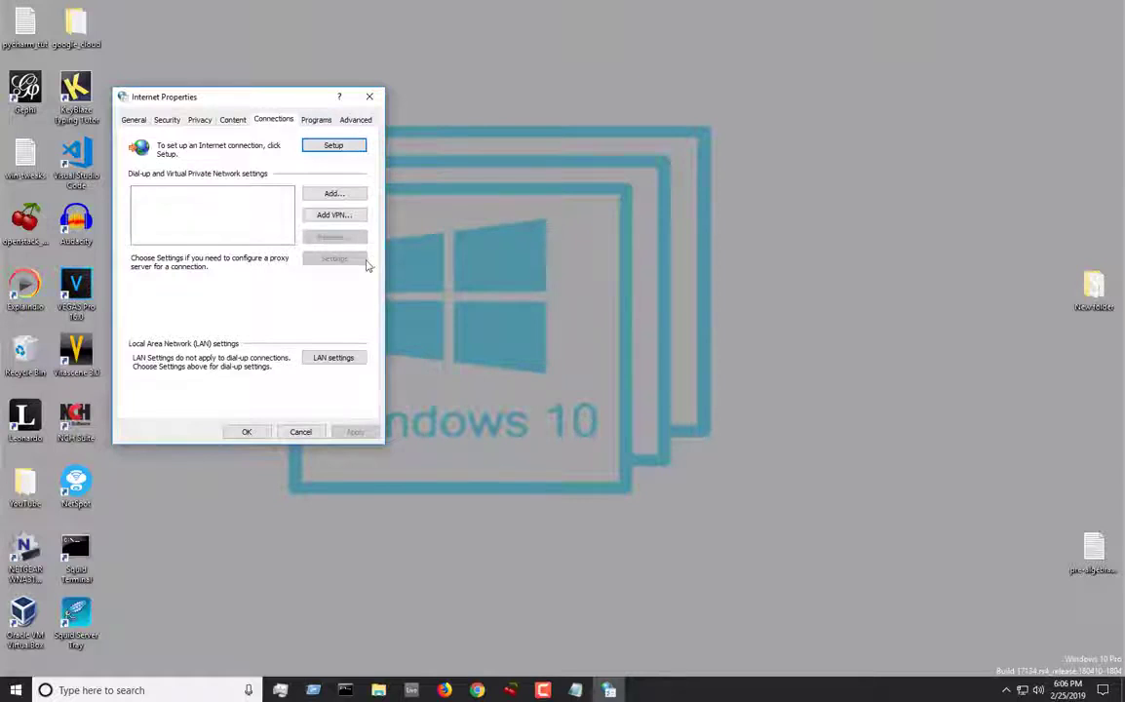
{"action": "left_click", "coordinate": [331, 359]}
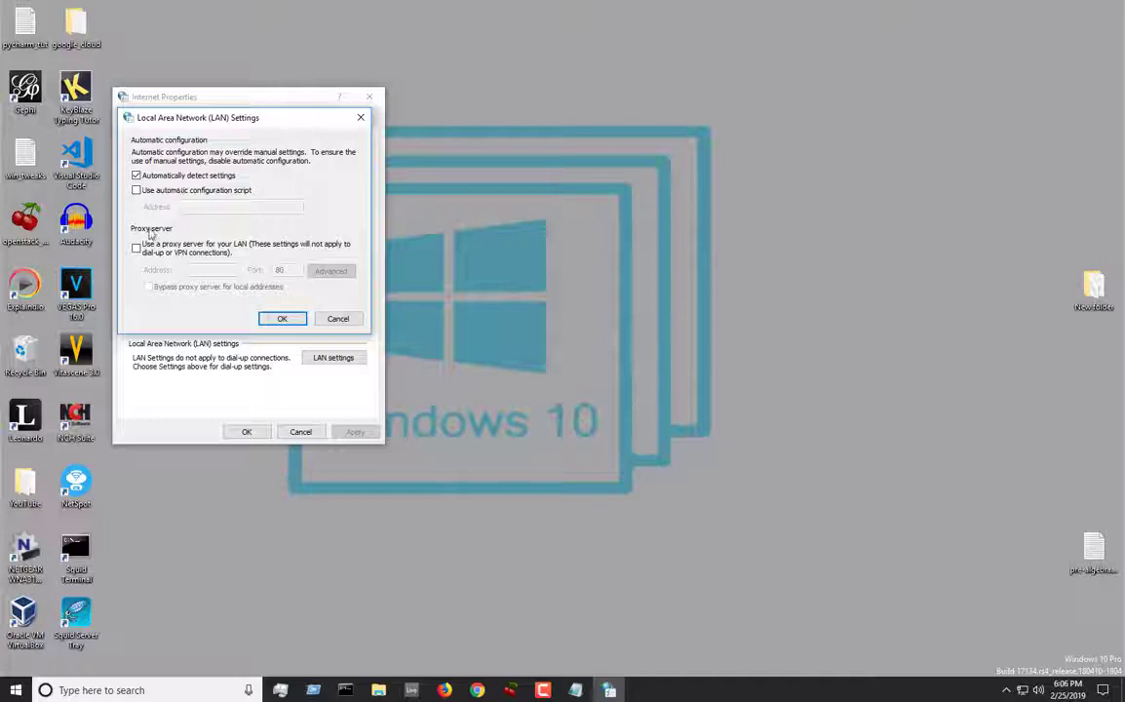
Enable a proxy server for the LAN on port 3128, matching squid.conf, and confirm the Internet Properties settings
{"action": "left_click_drag", "start_coordinate": [208, 107], "coordinate": [425, 135]}
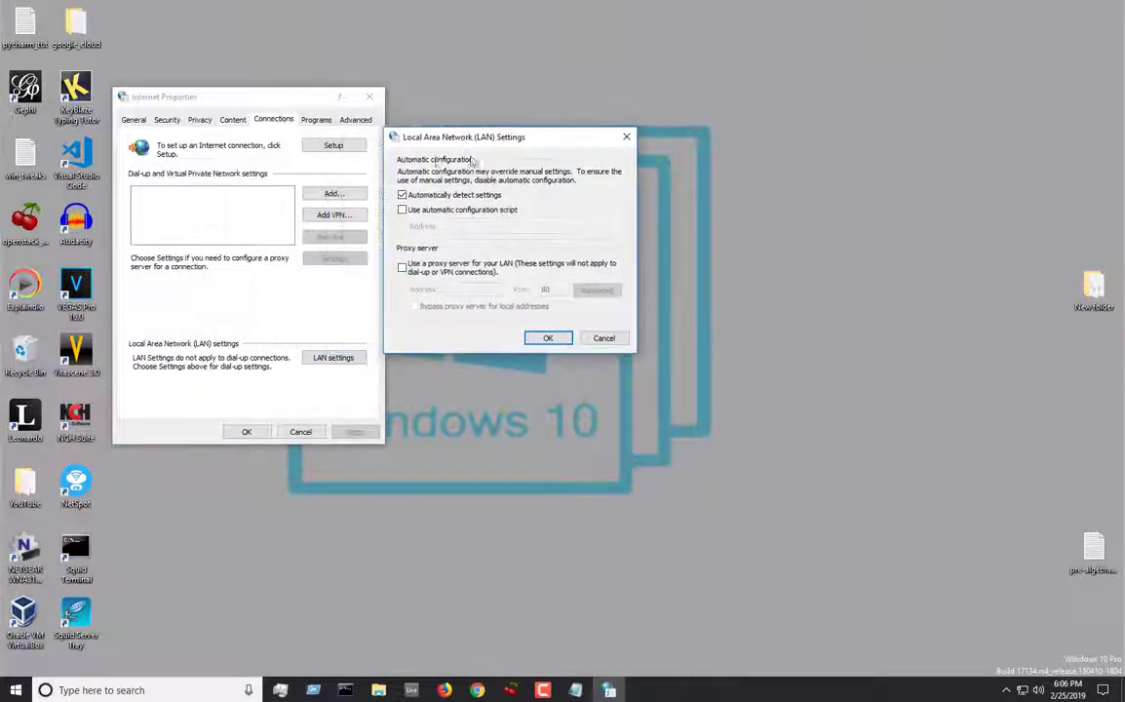
{"action": "left_click", "coordinate": [403, 268]}
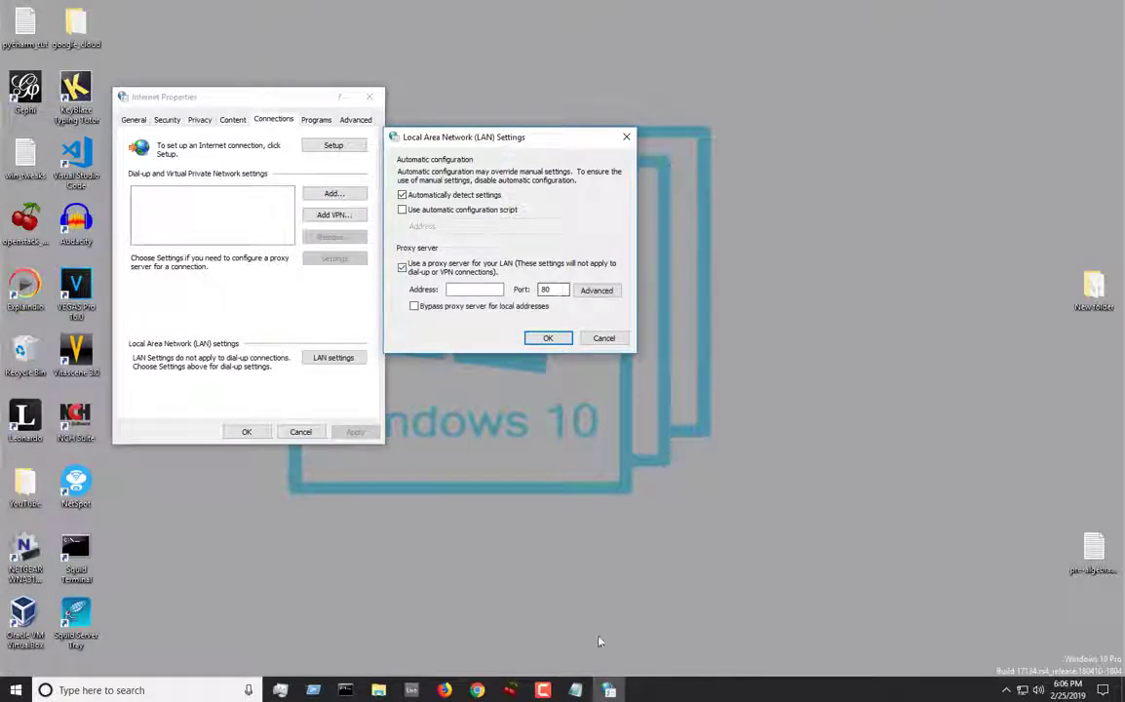
{"action": "left_click", "coordinate": [575, 690]}
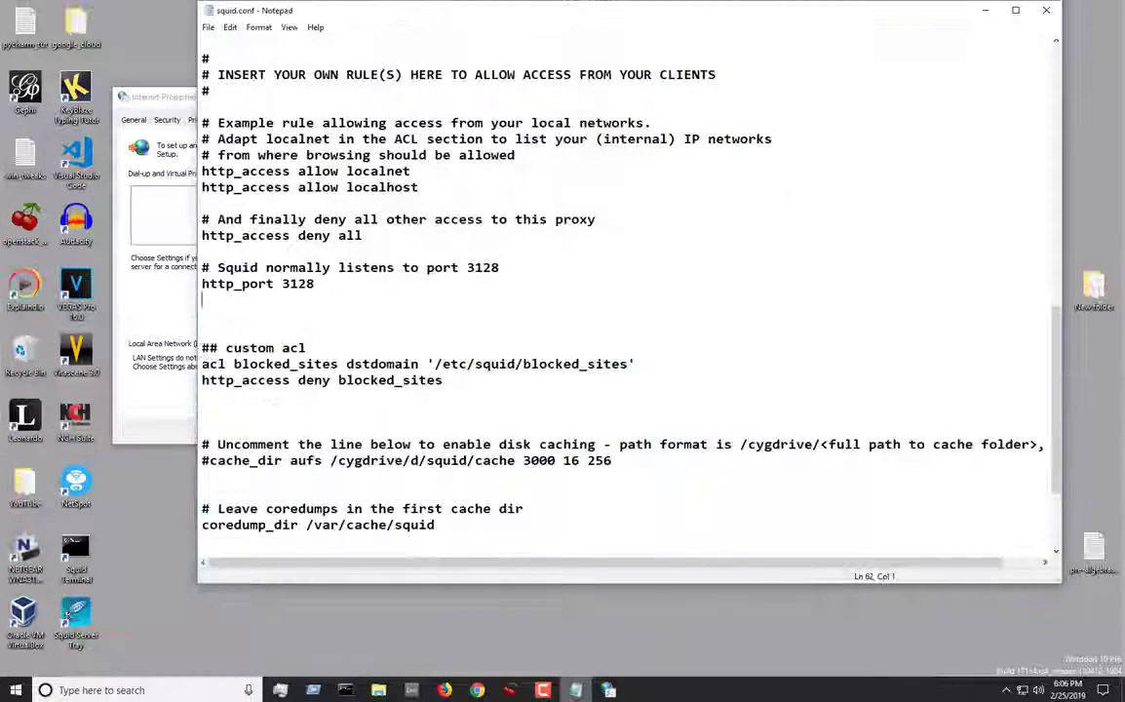
{"action": "left_click", "coordinate": [575, 691]}
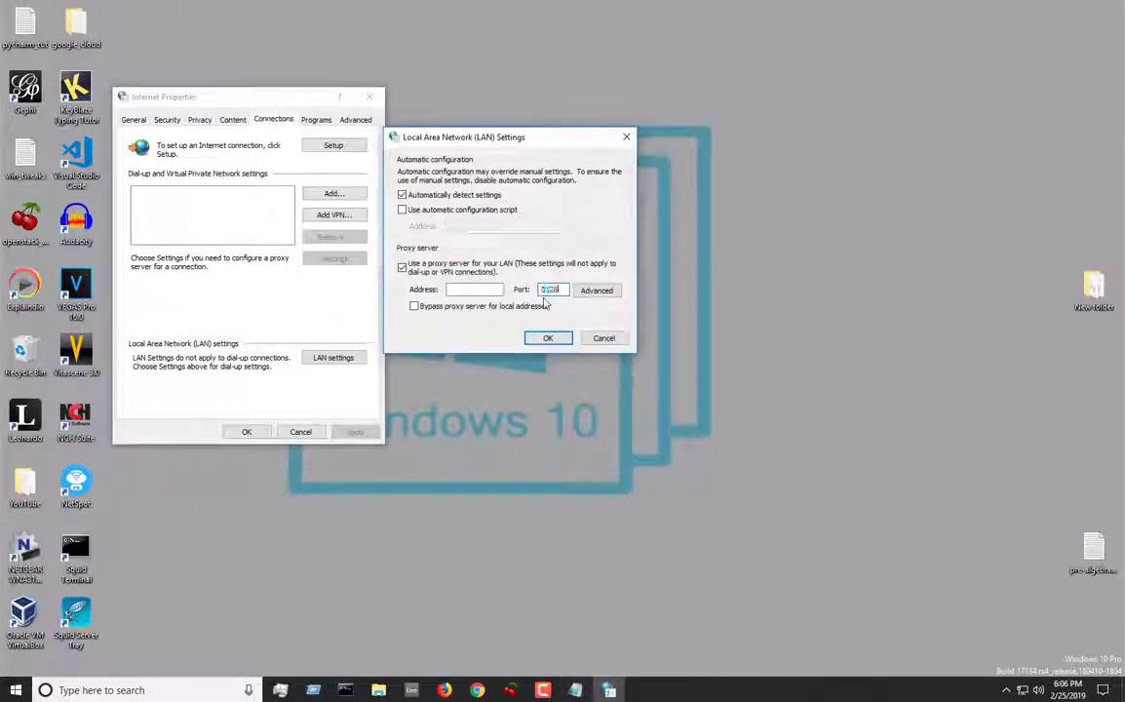
{"action": "type", "text": "3128"}
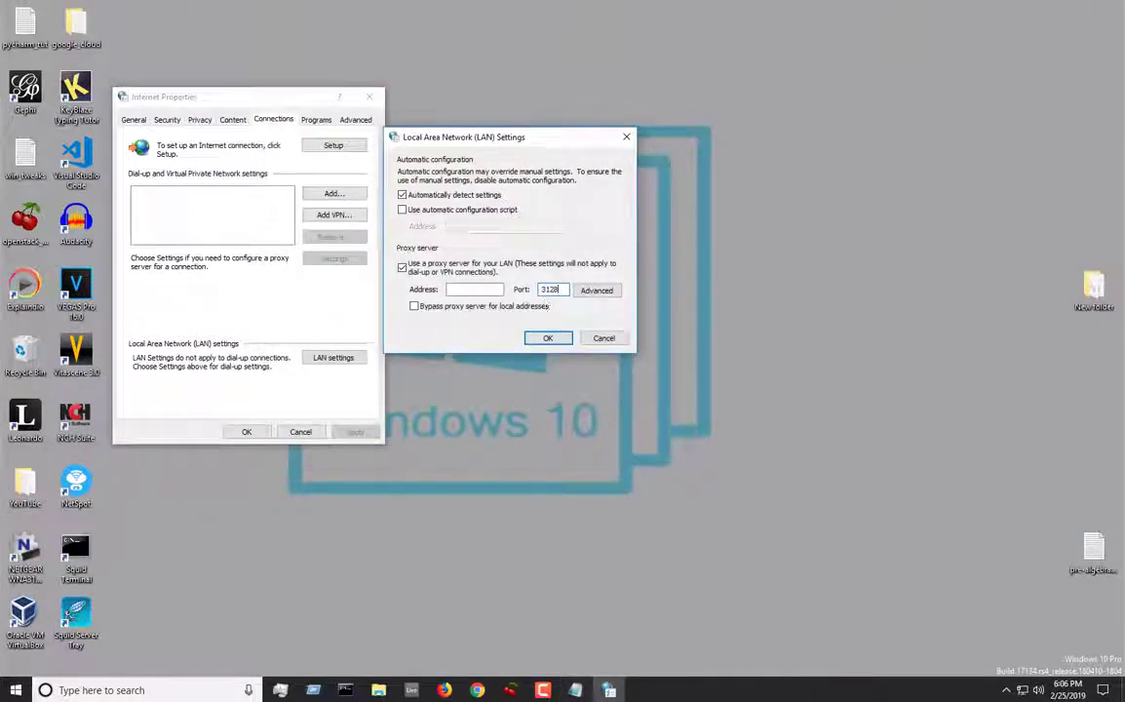
{"action": "left_click", "coordinate": [471, 288]}
{"action": "left_click", "coordinate": [548, 337]}
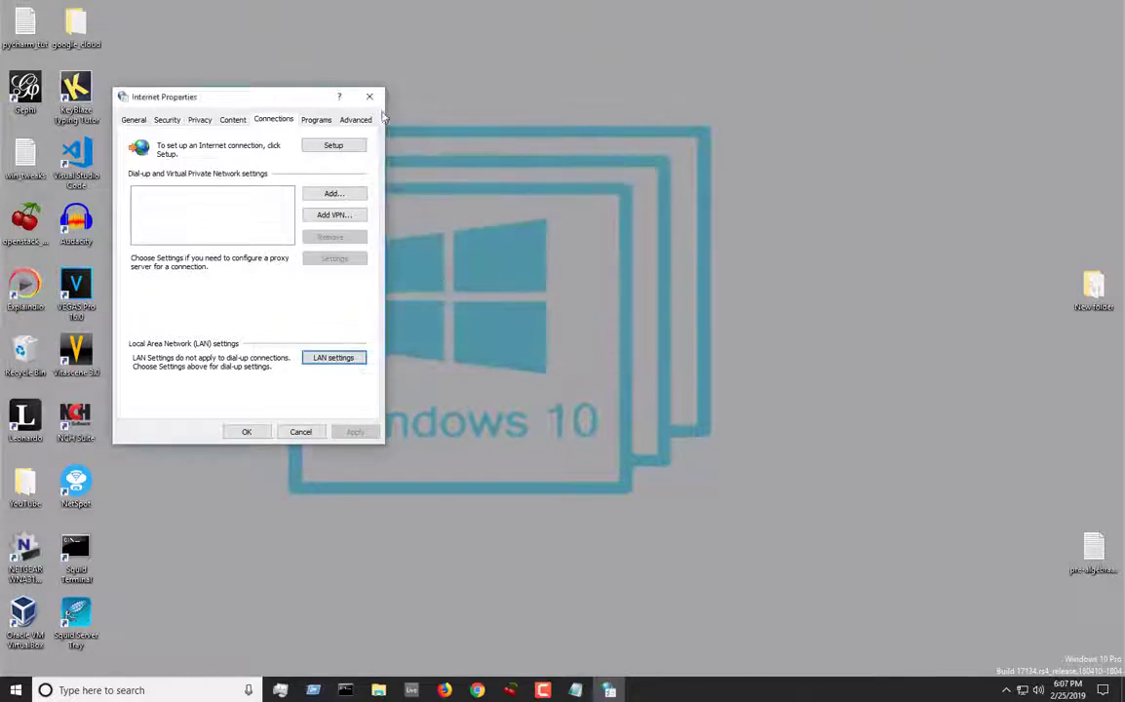
{"action": "left_click", "coordinate": [247, 432]}
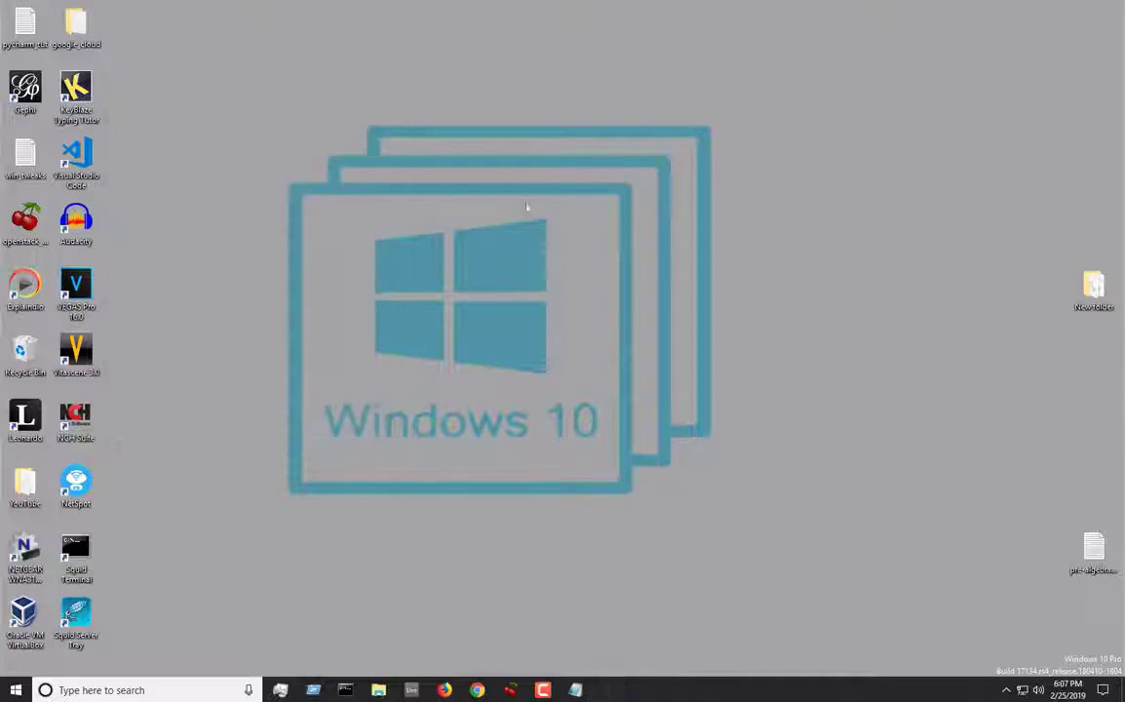
Reload the Facebook page in Firefox to test the proxy and close the browser
{"action": "left_click", "coordinate": [444, 691]}
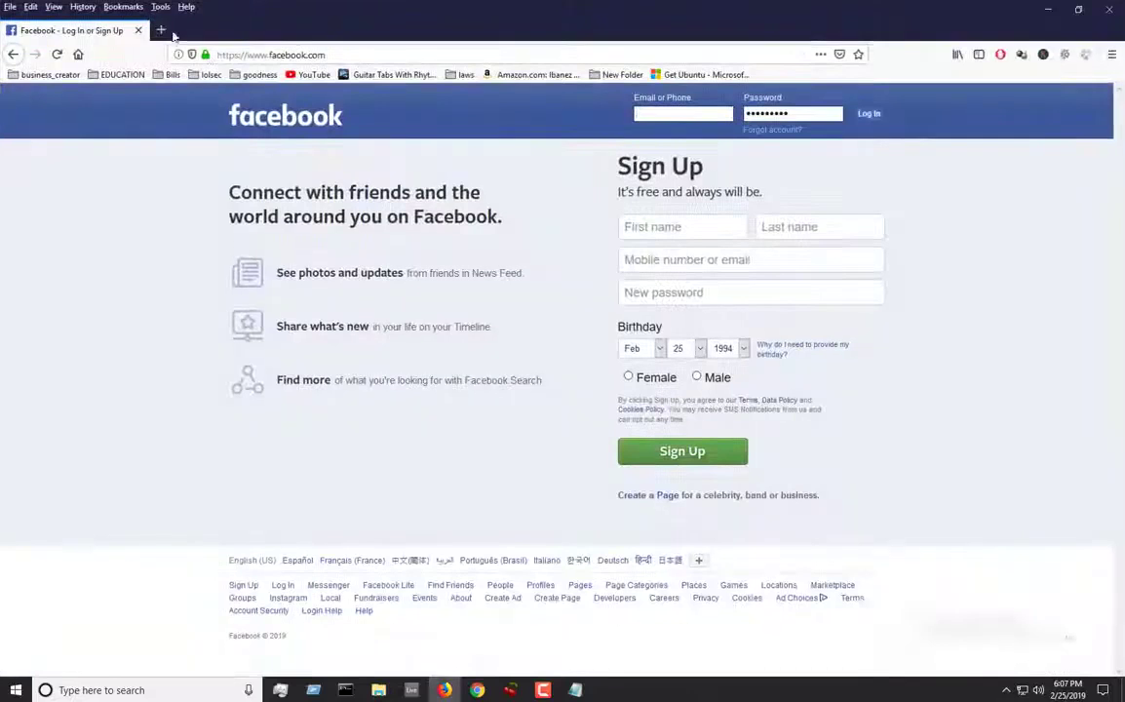
{"action": "left_click", "coordinate": [56, 57]}
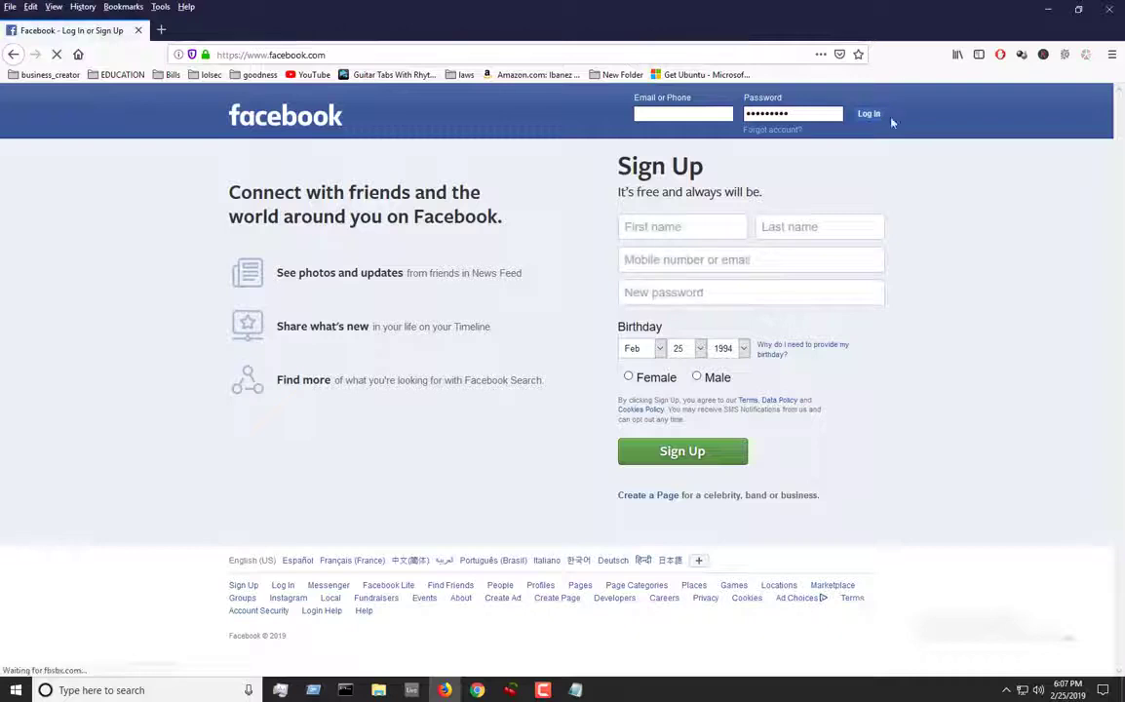
{"action": "left_click", "coordinate": [1112, 10]}
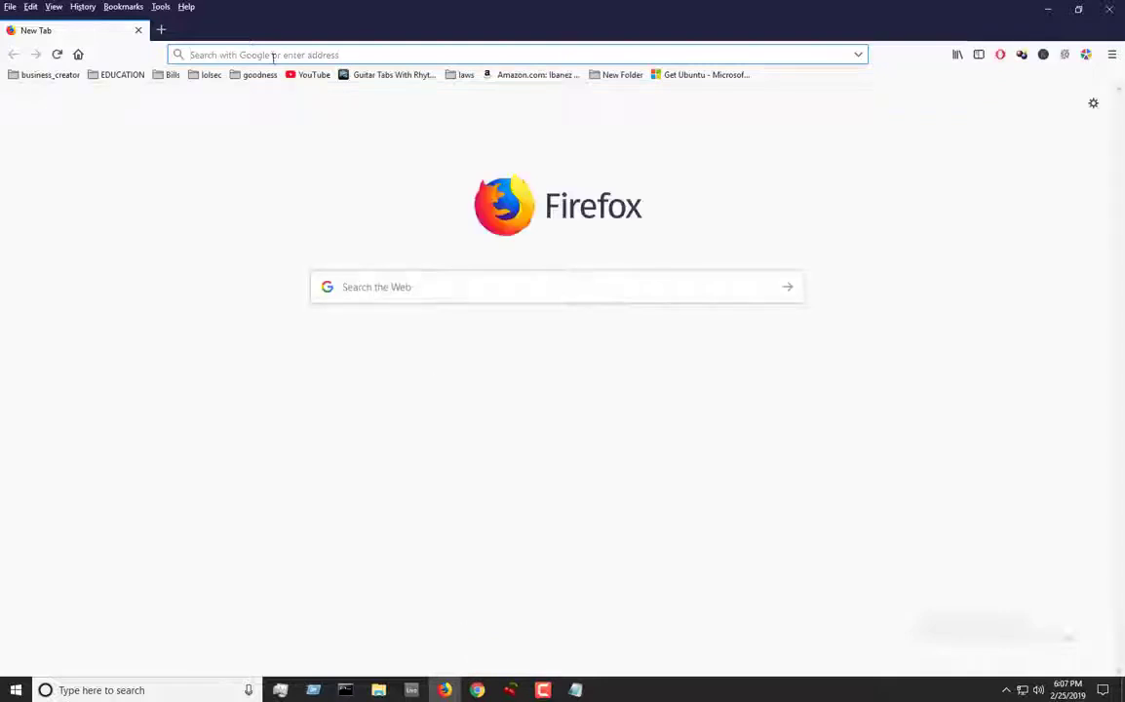
Search for facebook in a fresh Firefox window and open the Facebook login result
{"action": "type", "text": "facebook"}
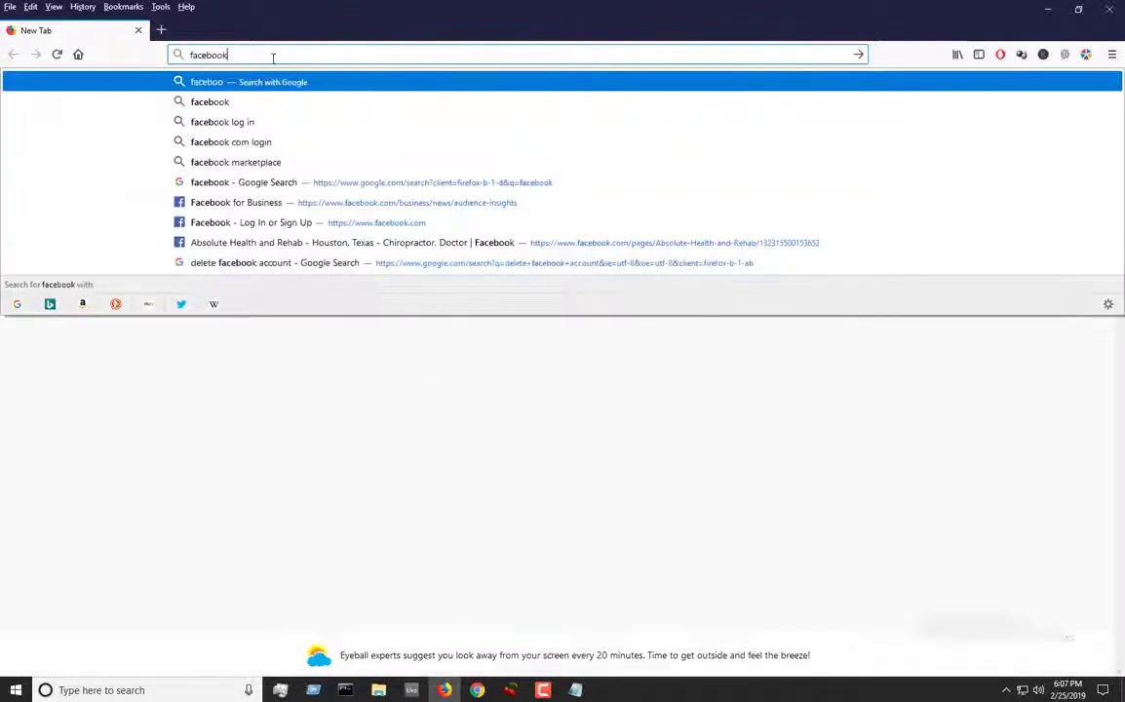
{"action": "key", "text": "Return"}
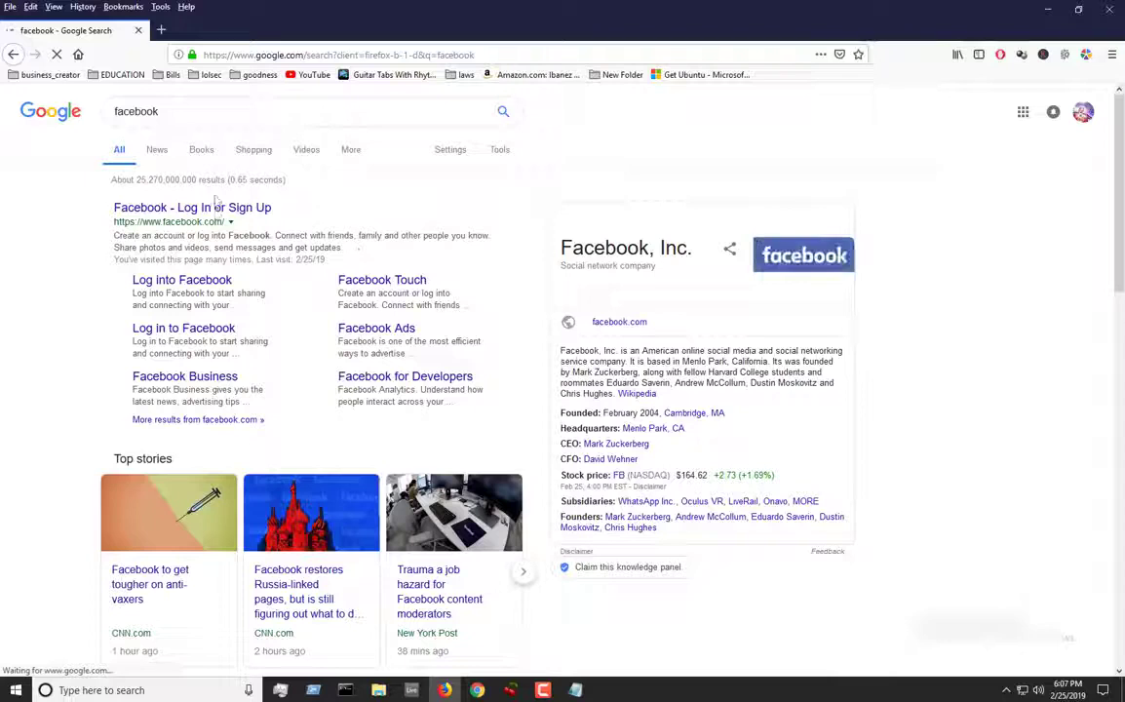
{"action": "left_click", "coordinate": [216, 215]}
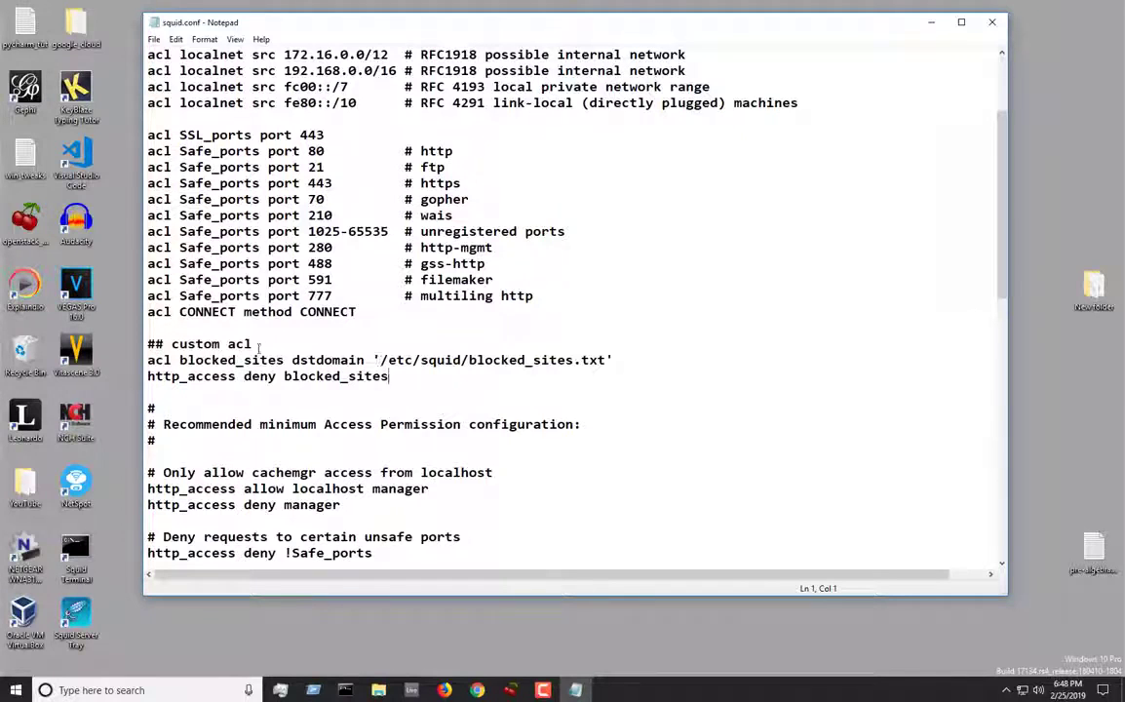
Examine the custom acl block in squid.conf and its placement between the acl CONNECT line and the access permission rules
{"action": "left_click_drag", "start_coordinate": [259, 348], "coordinate": [173, 345]}
{"action": "left_click_drag", "start_coordinate": [301, 380], "coordinate": [390, 376]}
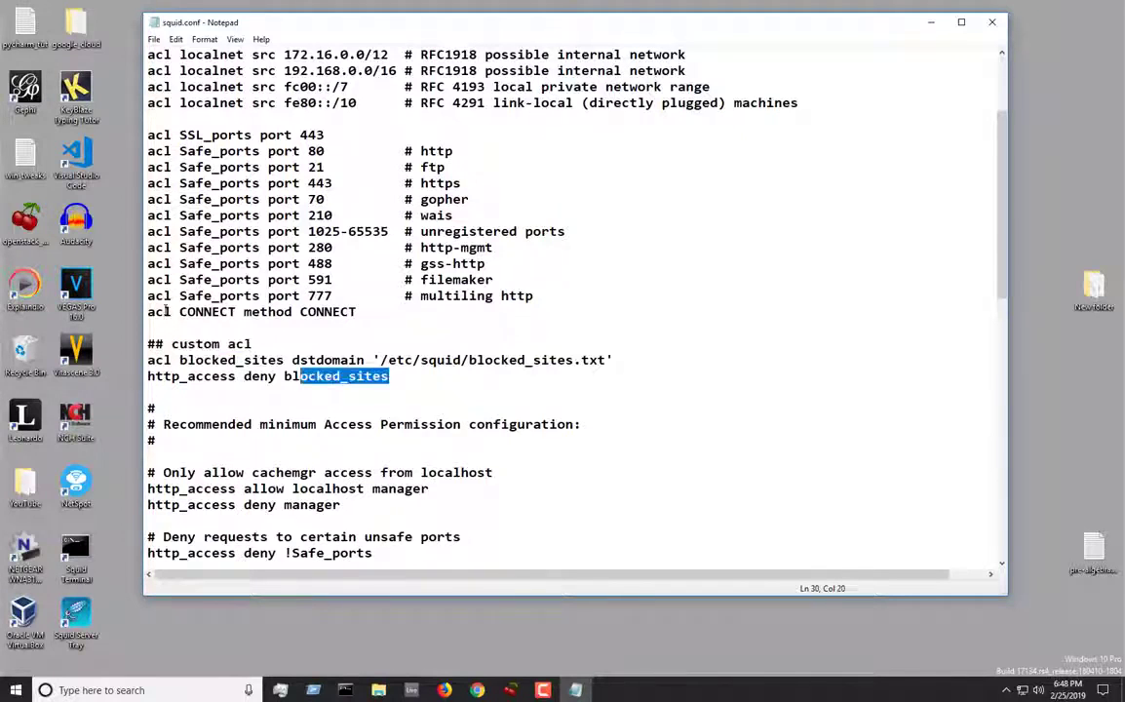
{"action": "left_click_drag", "start_coordinate": [166, 311], "coordinate": [371, 307]}
{"action": "left_click", "coordinate": [281, 325]}
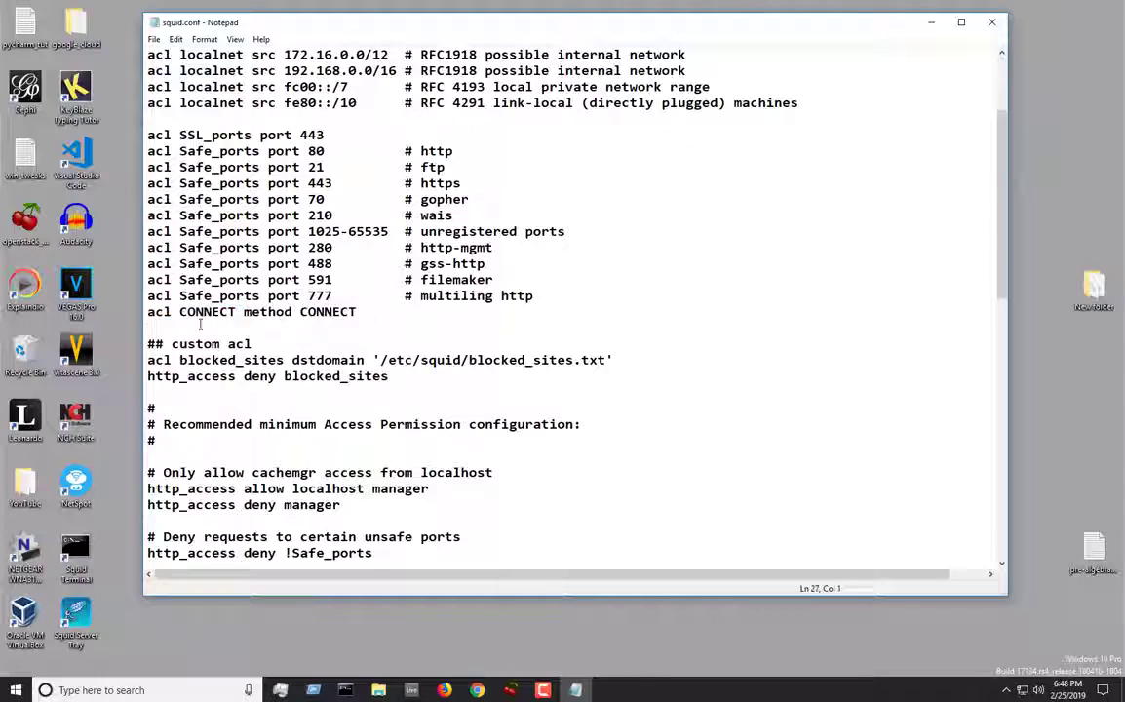
{"action": "scroll", "coordinate": [253, 356], "scroll_direction": "down", "scroll_amount": 1}
{"action": "left_click_drag", "start_coordinate": [223, 335], "coordinate": [127, 288]}
{"action": "left_click_drag", "start_coordinate": [335, 351], "coordinate": [141, 281]}
{"action": "scroll", "coordinate": [442, 349], "scroll_direction": "down", "scroll_amount": 2}
{"action": "scroll", "coordinate": [442, 349], "scroll_direction": "down", "scroll_amount": 3}
{"action": "scroll", "coordinate": [447, 307], "scroll_direction": "up", "scroll_amount": 4}
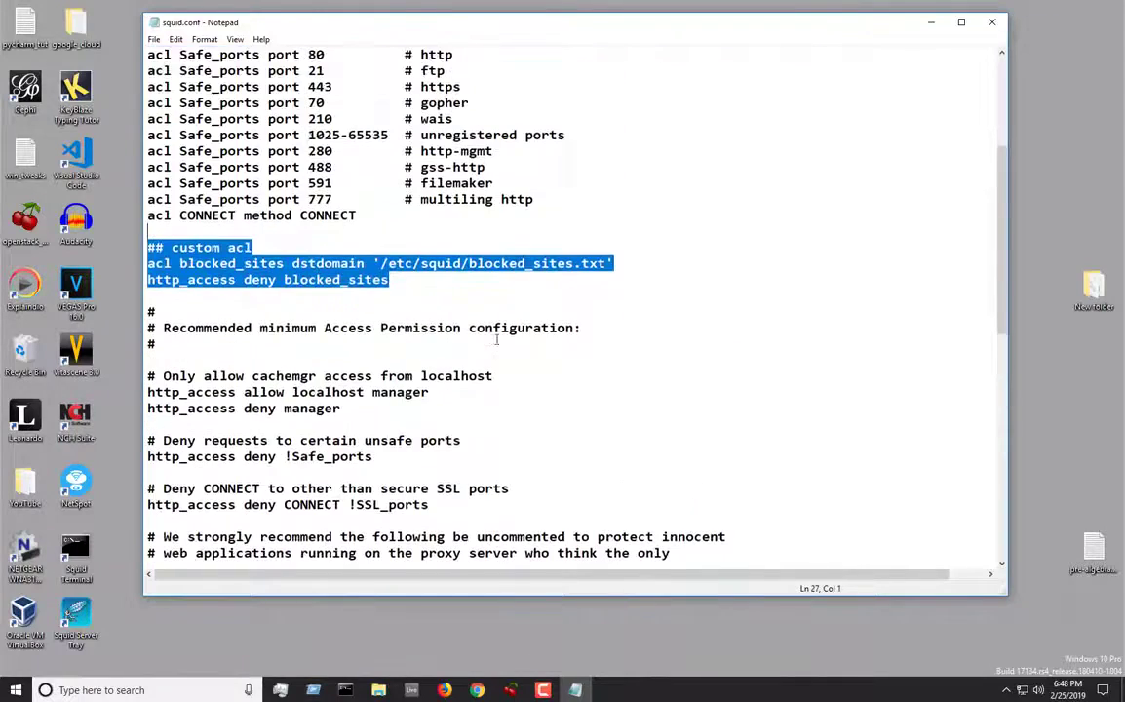
{"action": "left_click", "coordinate": [409, 297]}
{"action": "scroll", "coordinate": [410, 298], "scroll_direction": "down", "scroll_amount": 7}
{"action": "scroll", "coordinate": [397, 311], "scroll_direction": "up", "scroll_amount": 7}
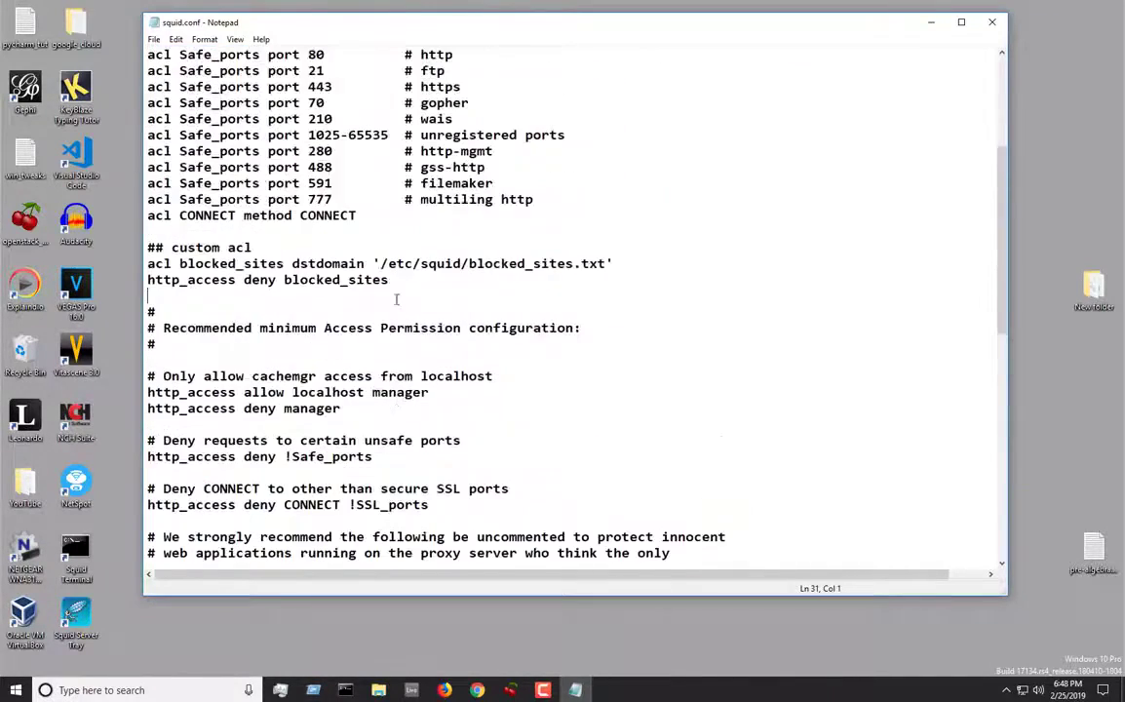
Minimize squid.conf and open the inbound rules in the advanced settings of Windows Defender Firewall
{"action": "left_click", "coordinate": [931, 22]}
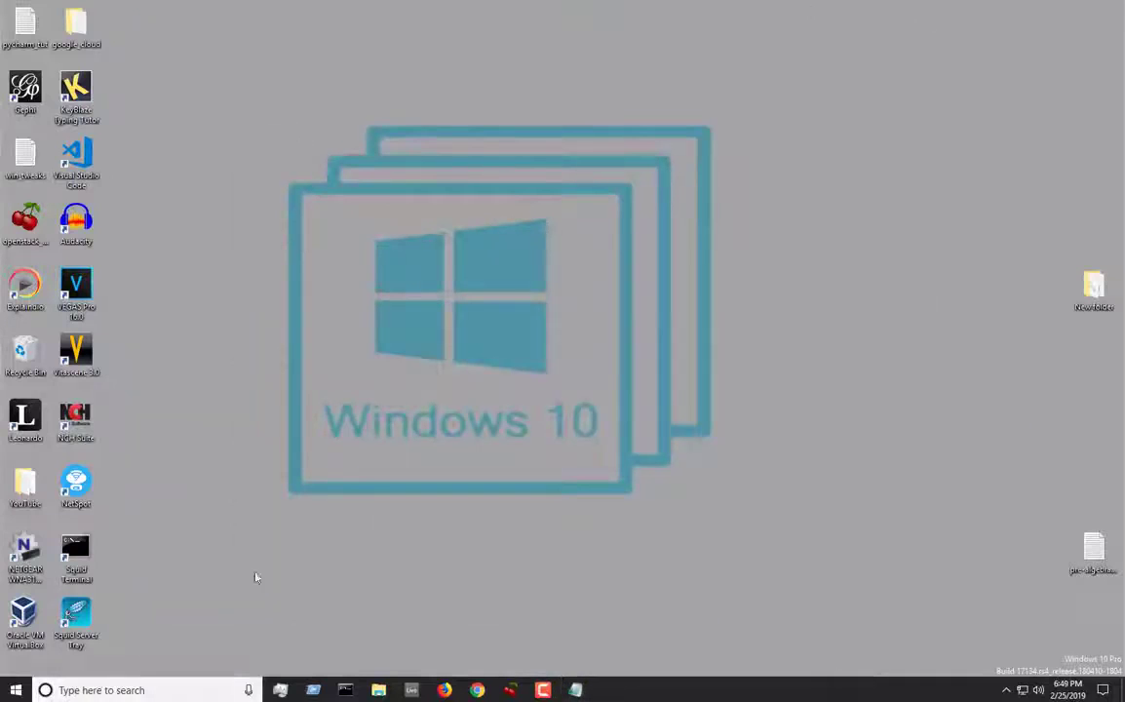
{"action": "left_click", "coordinate": [132, 690]}
{"action": "type", "text": "fire"}
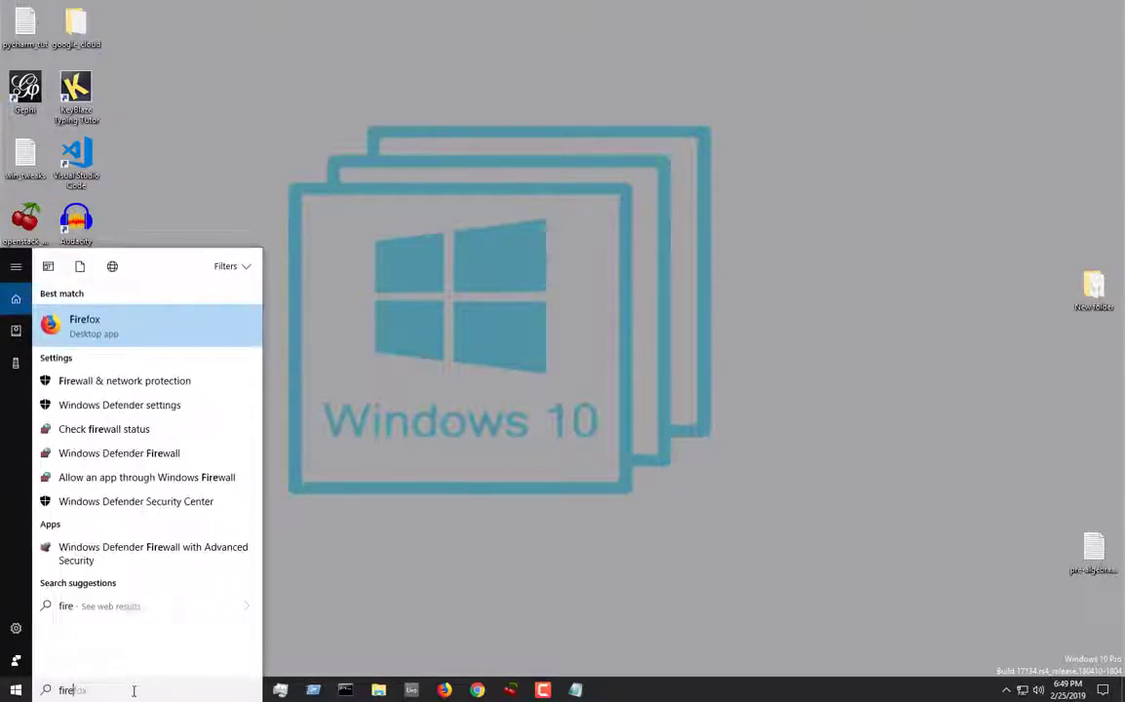
{"action": "left_click", "coordinate": [171, 454]}
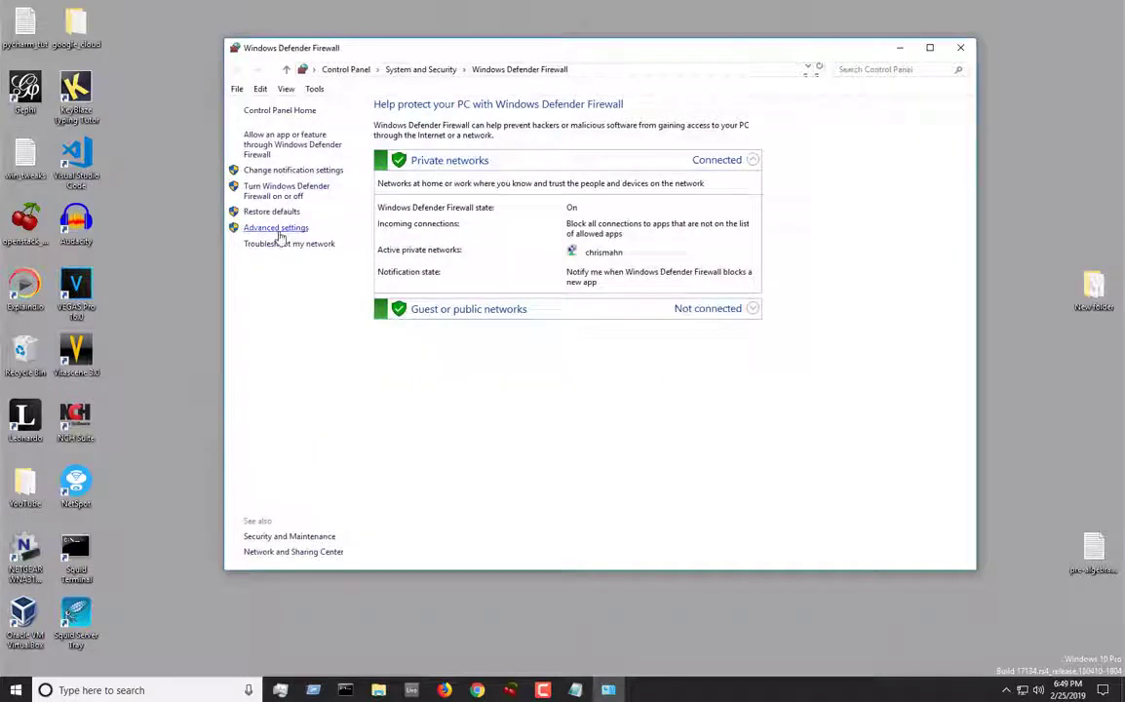
{"action": "left_click", "coordinate": [276, 228]}
{"action": "left_click", "coordinate": [85, 88]}
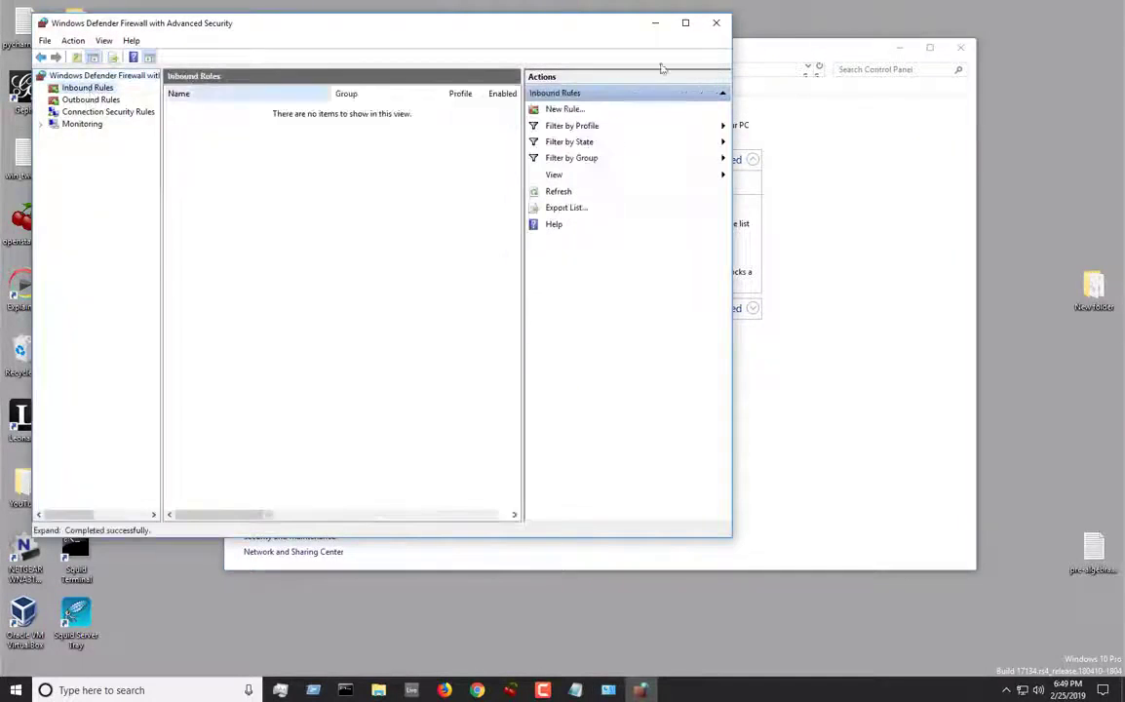
{"action": "left_click", "coordinate": [960, 49]}
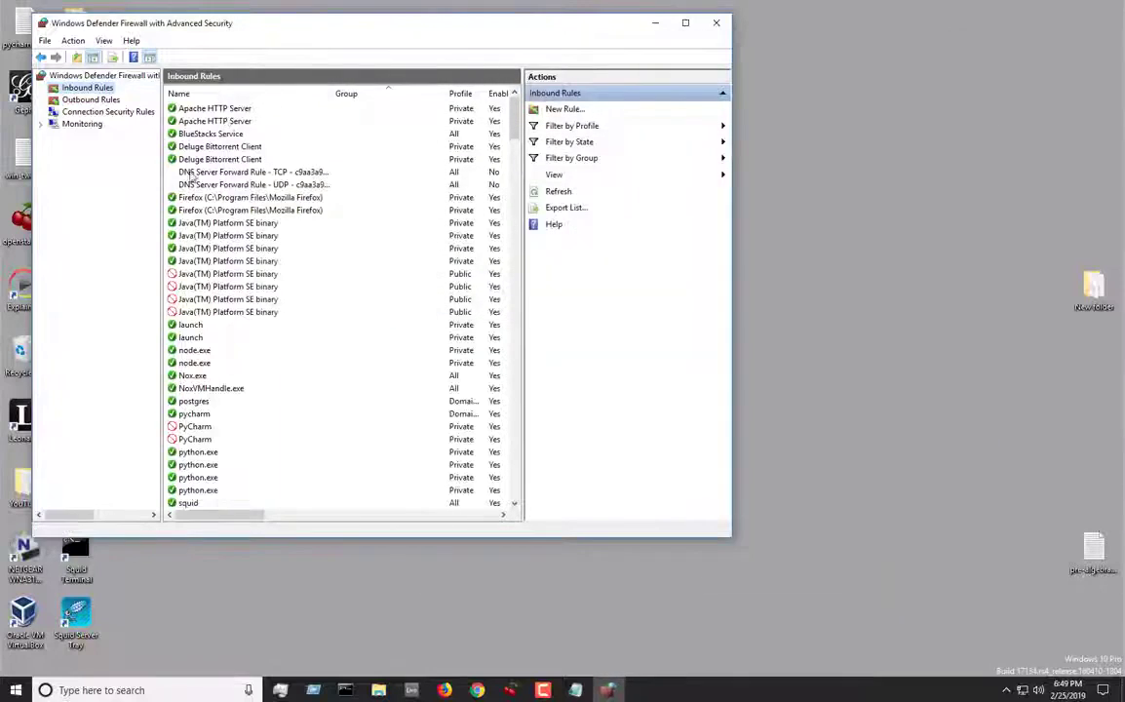
Walk through a new inbound port rule allowing TCP port 3128 on all profiles, cancel it unnamed and close the firewall window
{"action": "left_click", "coordinate": [590, 111]}
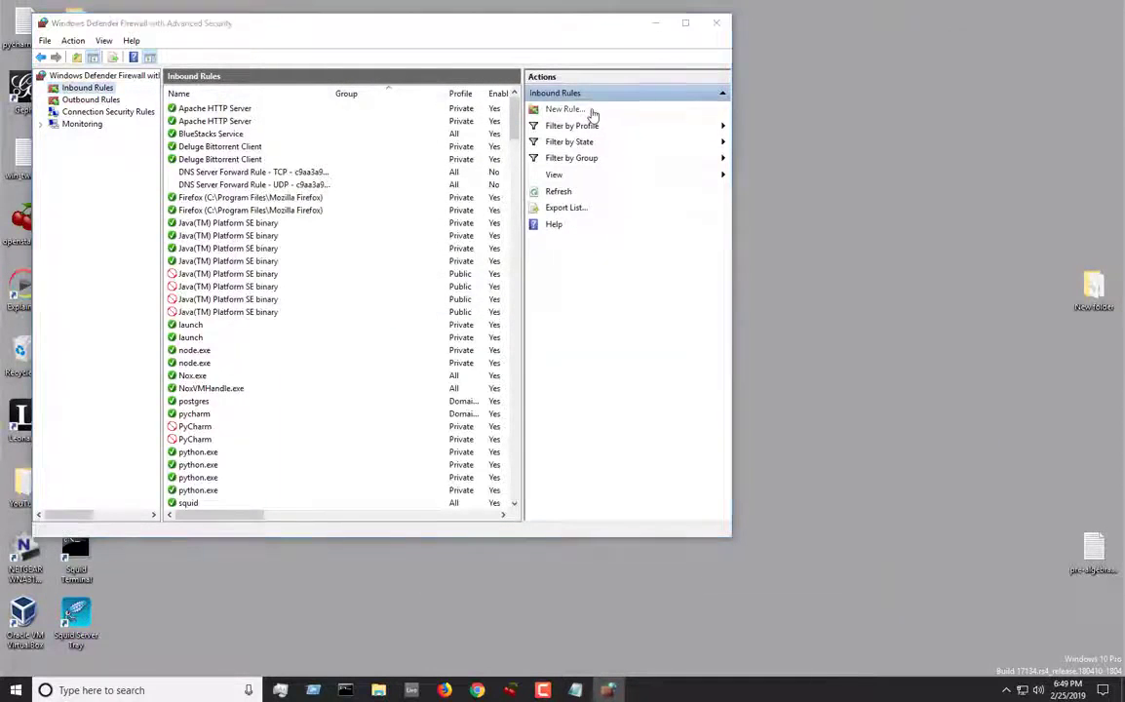
{"action": "left_click", "coordinate": [269, 272]}
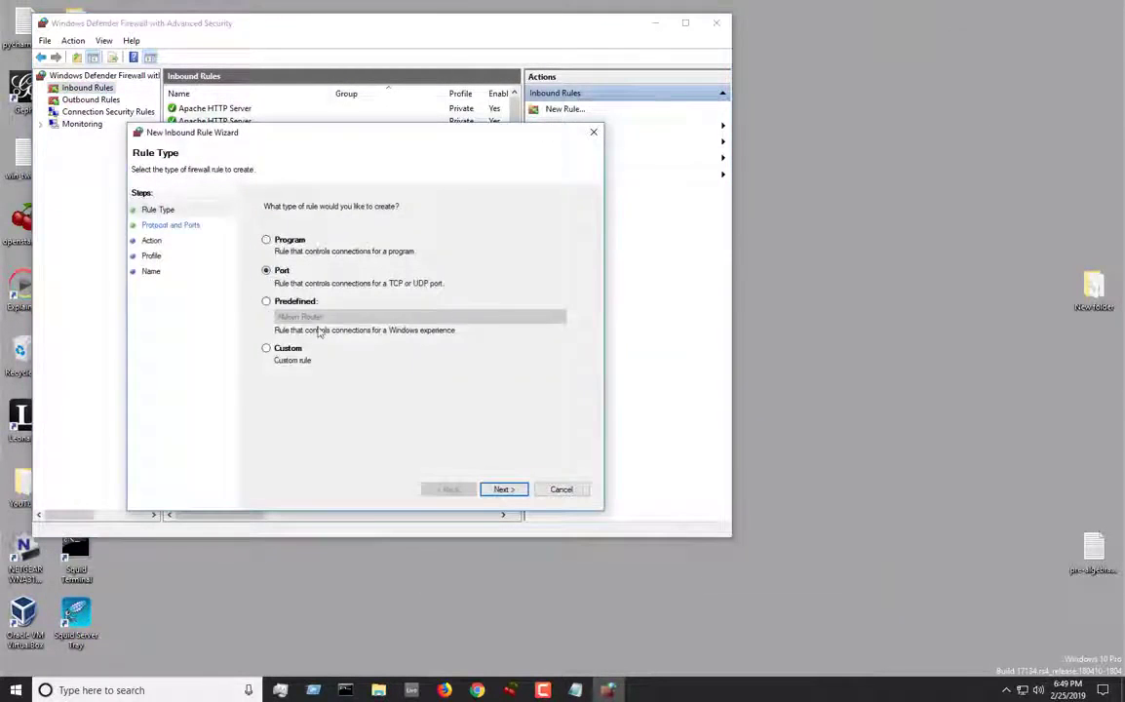
{"action": "left_click", "coordinate": [499, 488]}
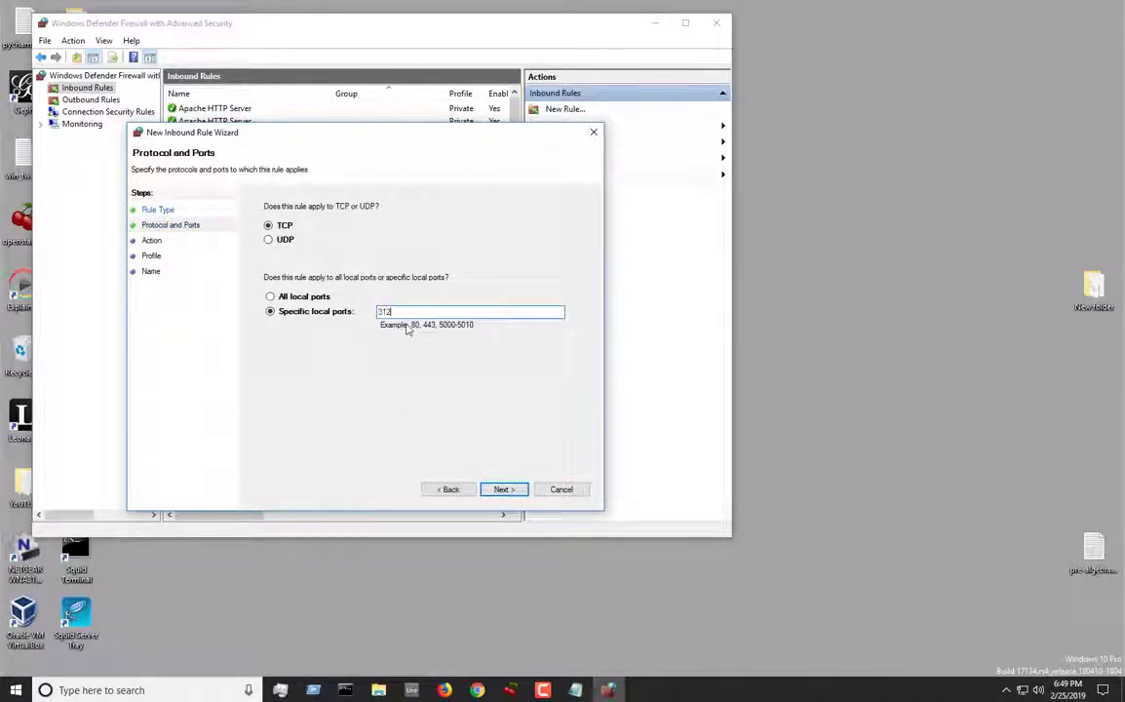
{"action": "left_click", "coordinate": [505, 489]}
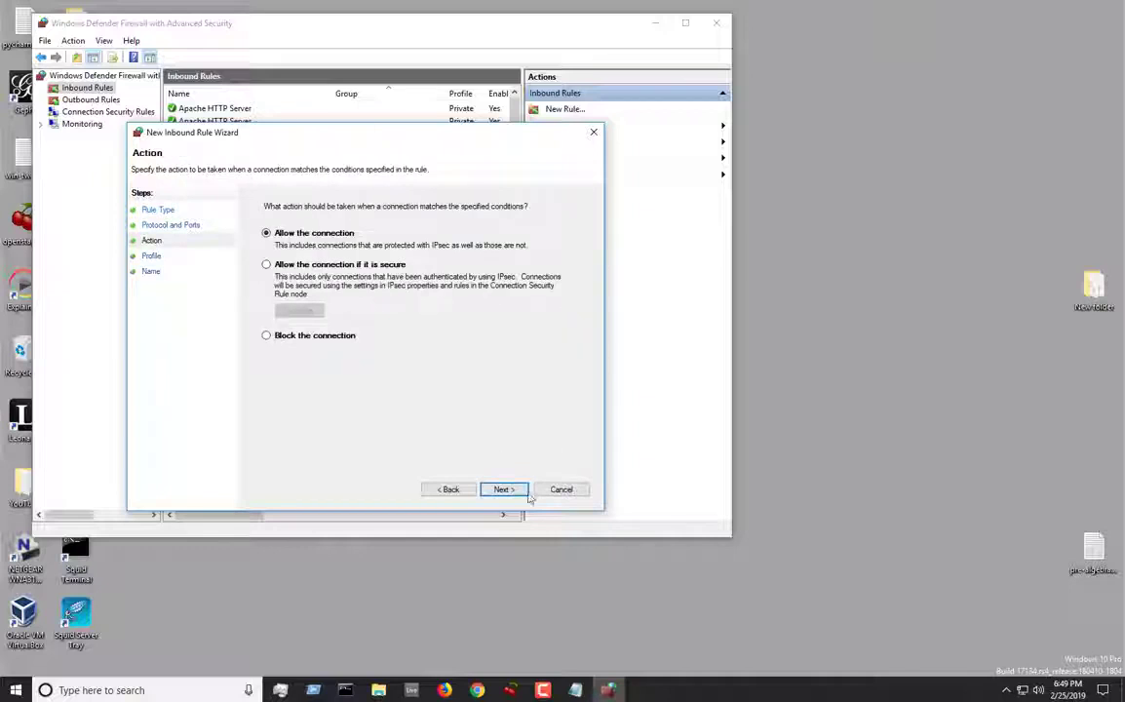
{"action": "left_click", "coordinate": [503, 489]}
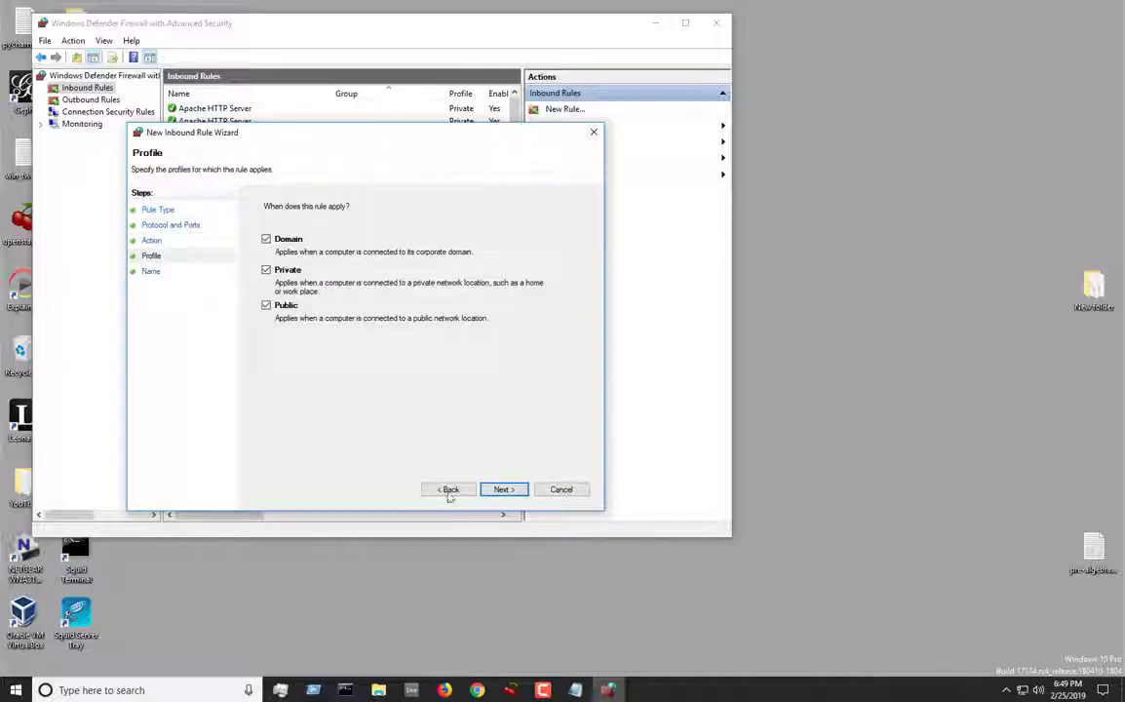
{"action": "left_click", "coordinate": [502, 490]}
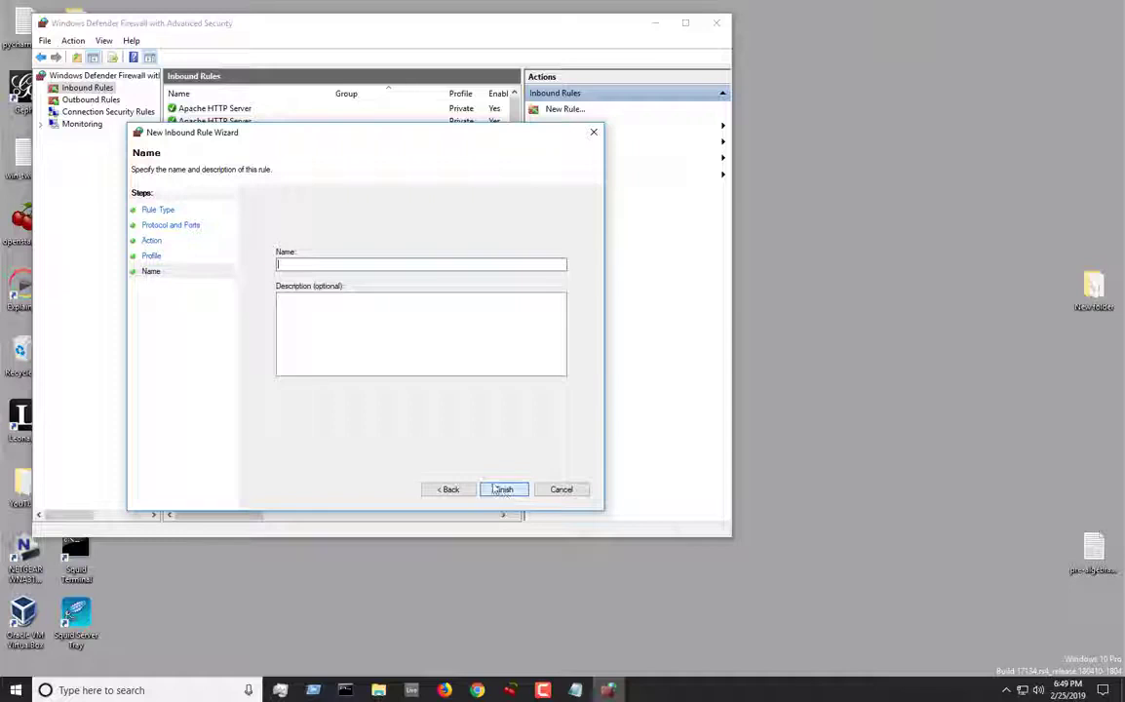
{"action": "left_click", "coordinate": [571, 489]}
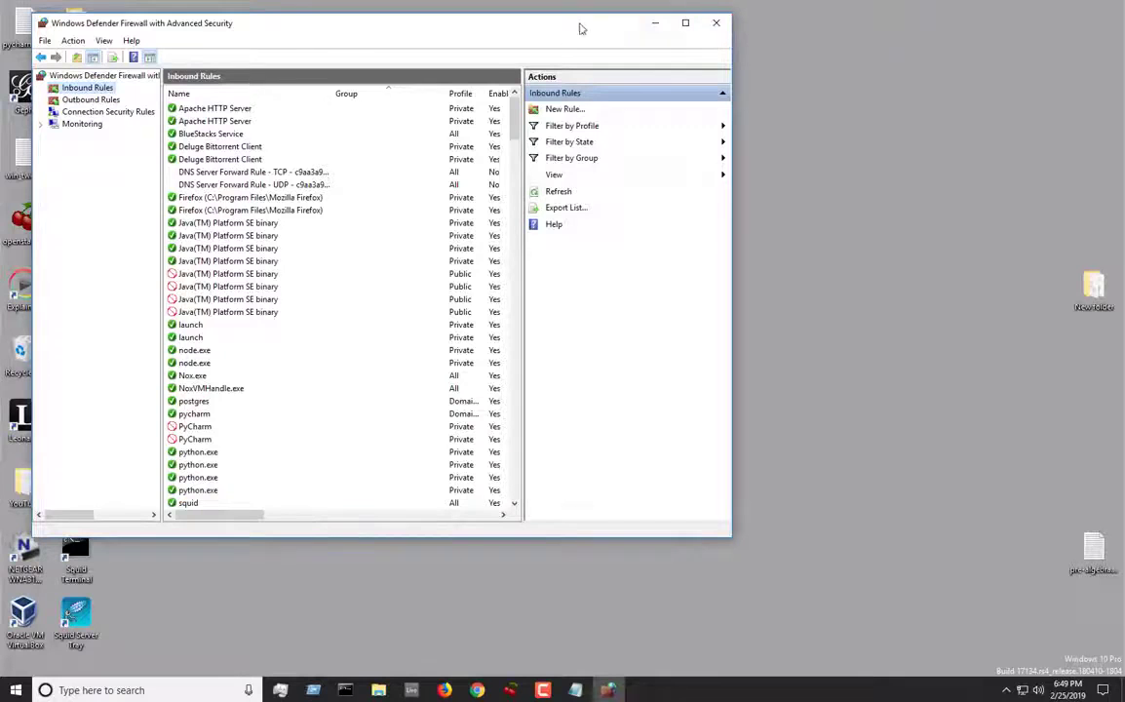
{"action": "left_click_drag", "start_coordinate": [580, 27], "coordinate": [572, 24]}
{"action": "left_click", "coordinate": [696, 25]}
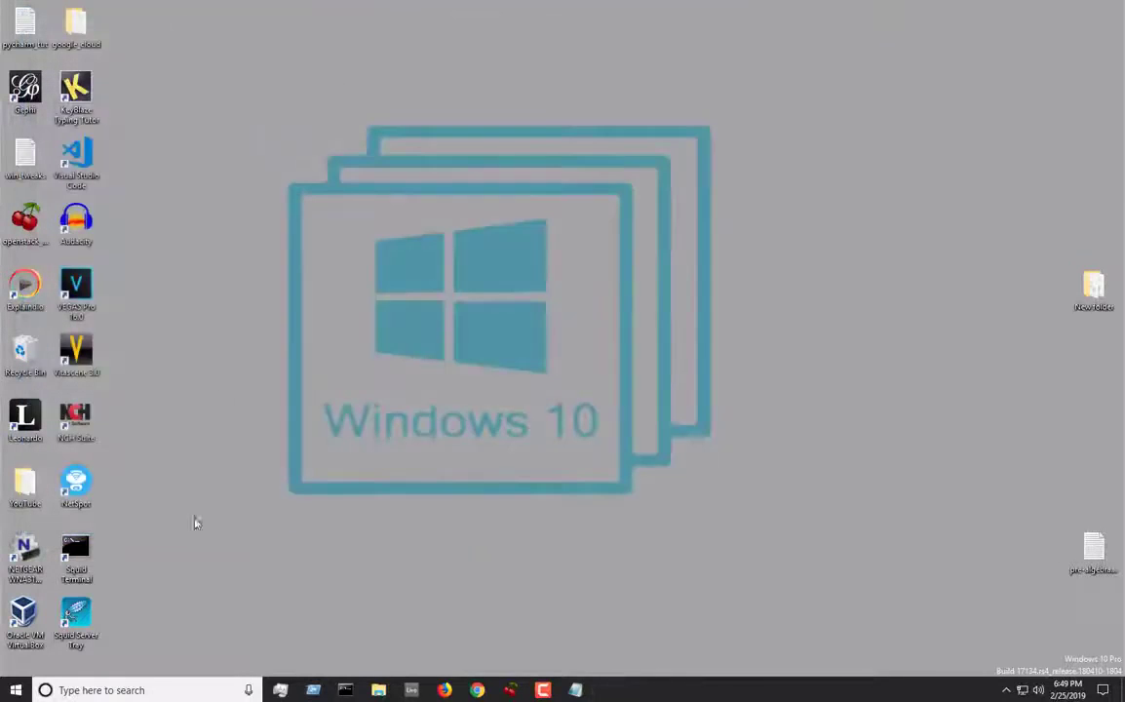
Review the manual proxy setup in the Windows proxy settings and close the Settings window
{"action": "left_click", "coordinate": [191, 688]}
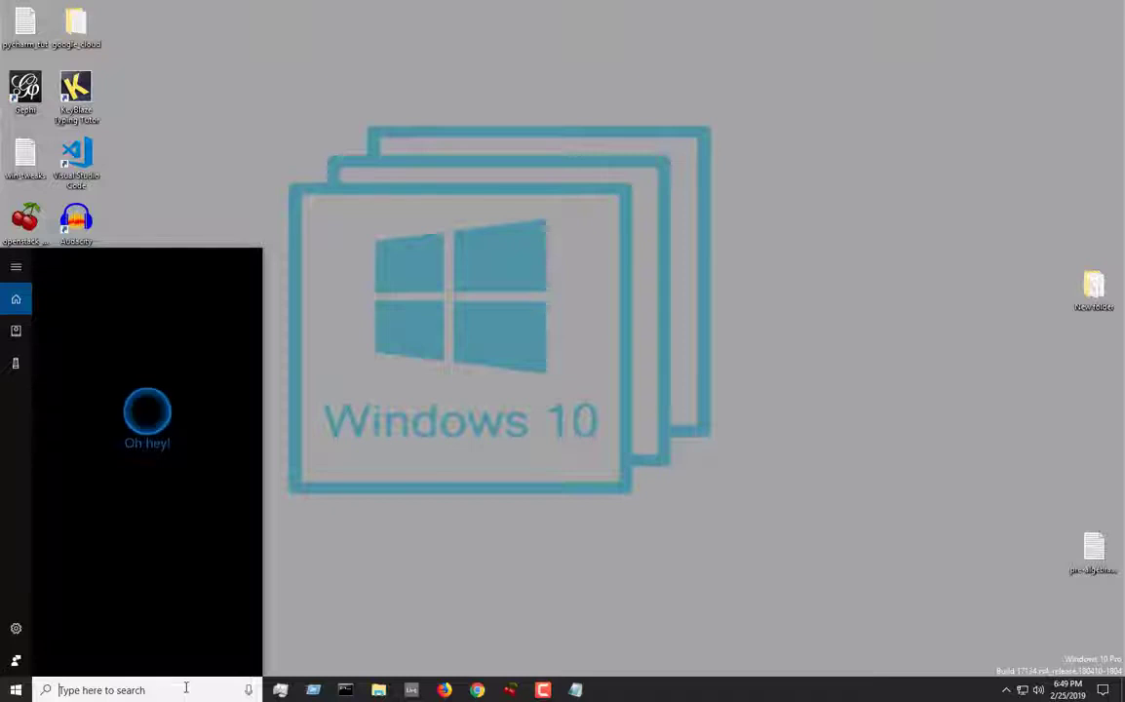
{"action": "type", "text": "proxy"}
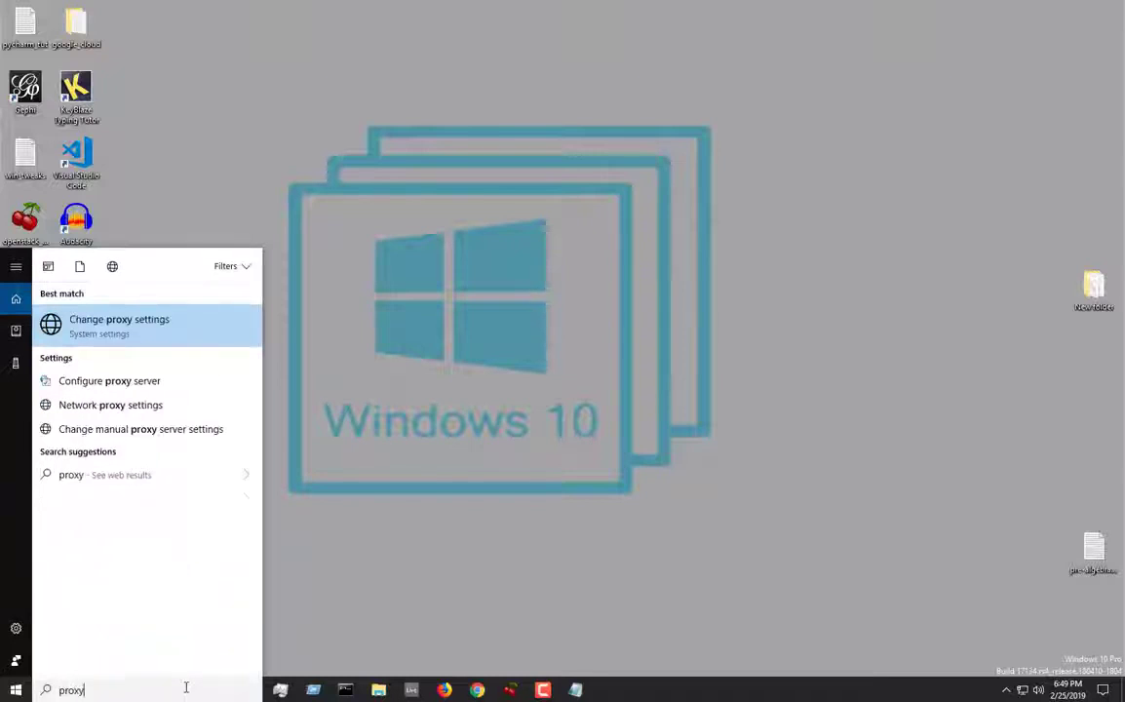
{"action": "left_click", "coordinate": [125, 329]}
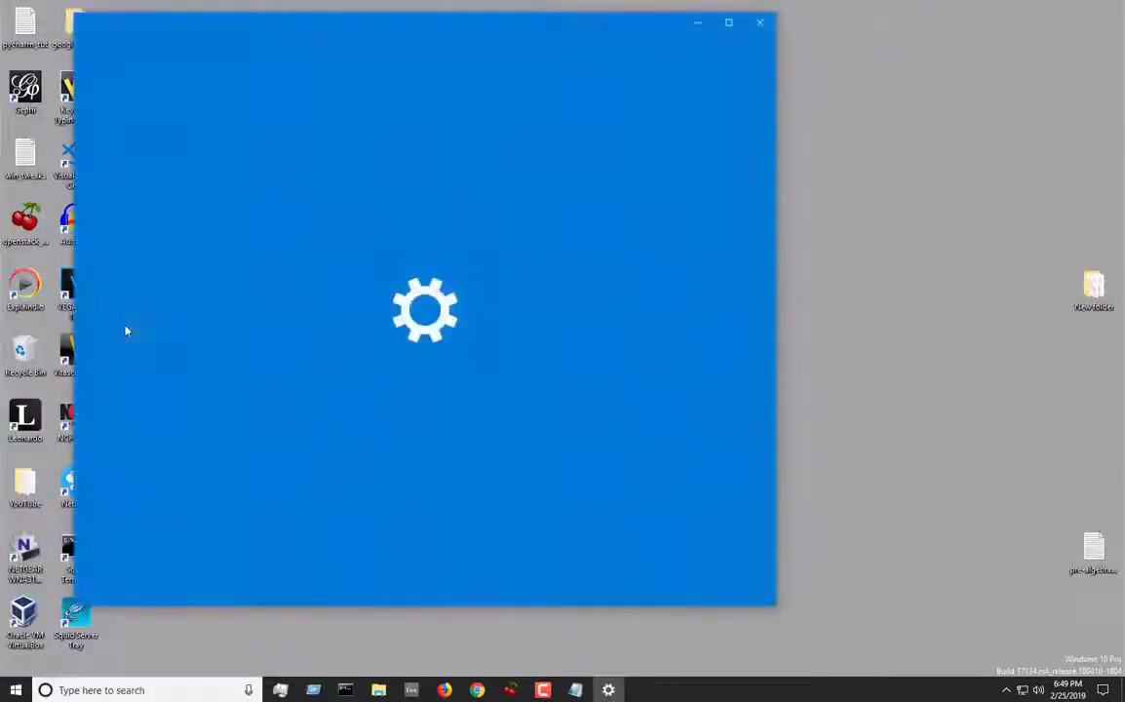
{"action": "scroll", "coordinate": [480, 282], "scroll_direction": "down", "scroll_amount": 4}
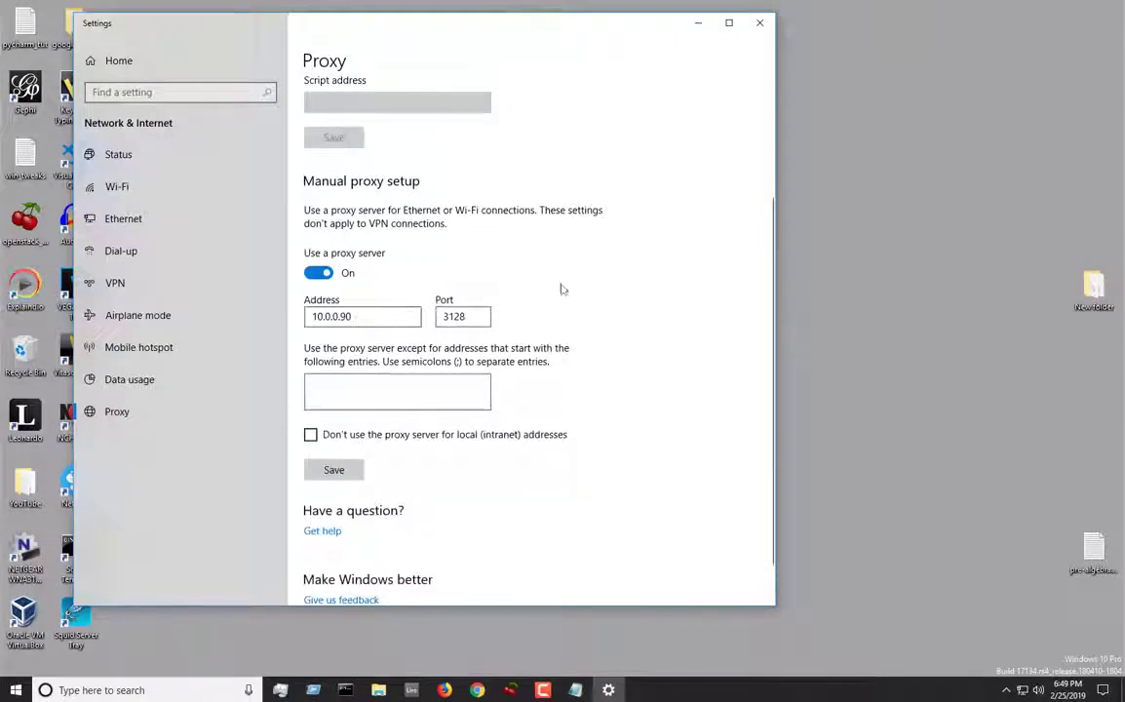
{"action": "left_click", "coordinate": [760, 22]}
Check the proxy address and port in the LAN settings of Internet Options and confirm both dialogs
{"action": "left_click", "coordinate": [80, 694]}
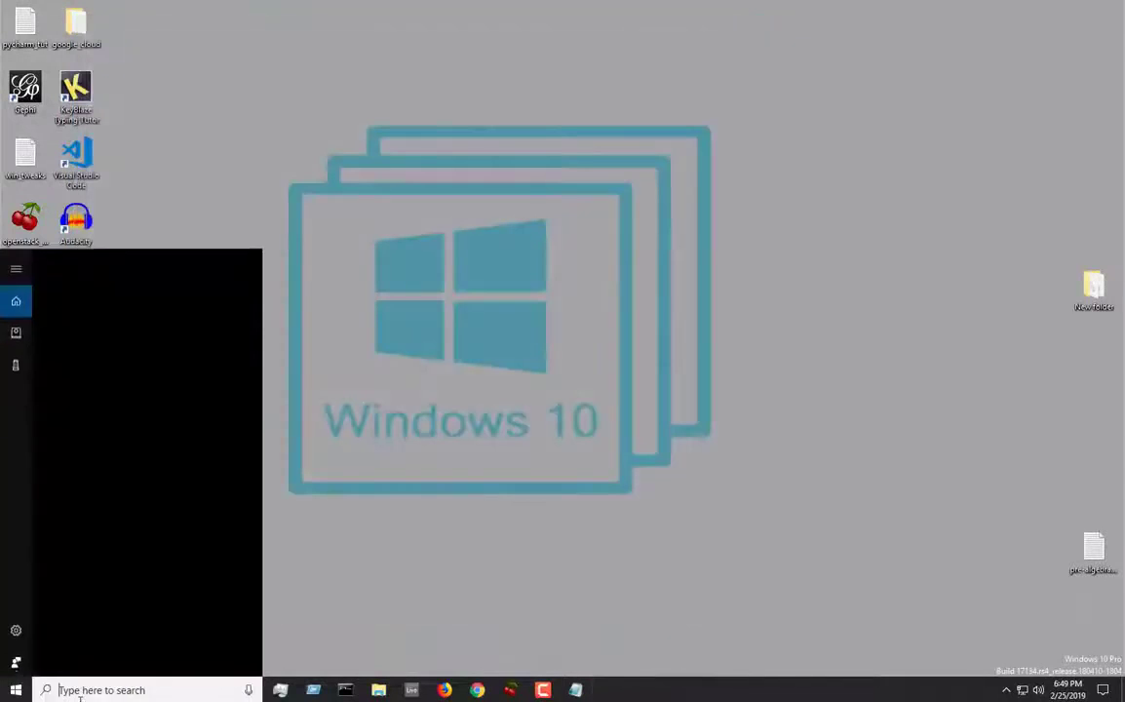
{"action": "type", "text": "inter"}
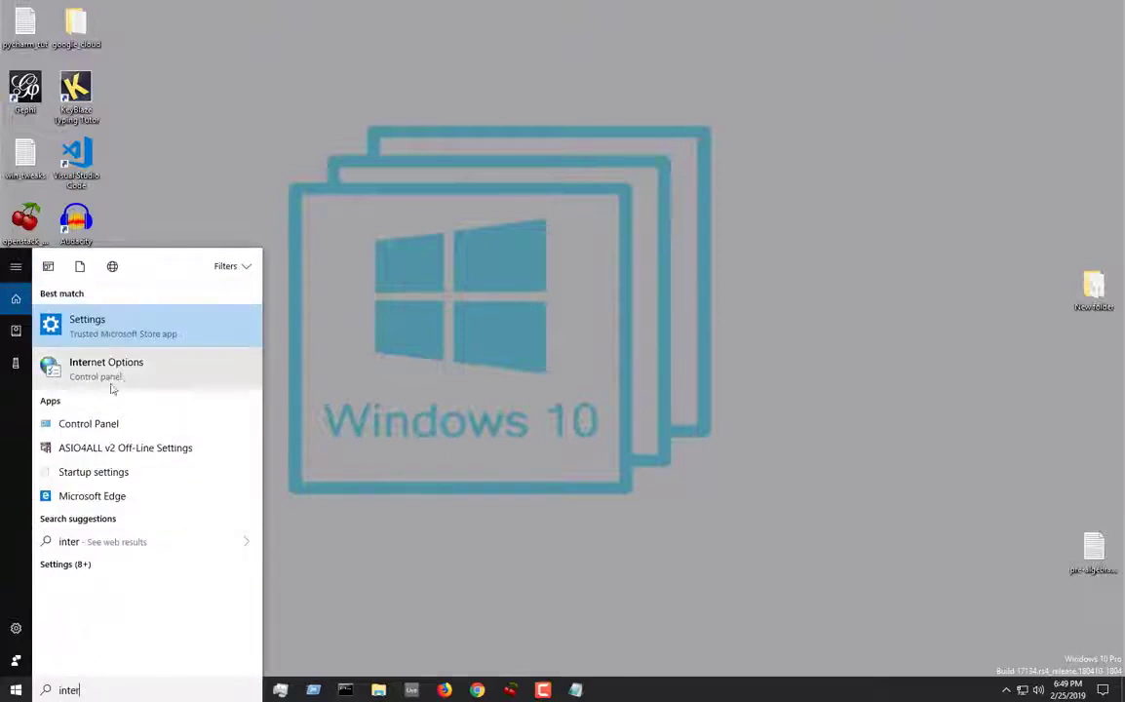
{"action": "left_click", "coordinate": [117, 373]}
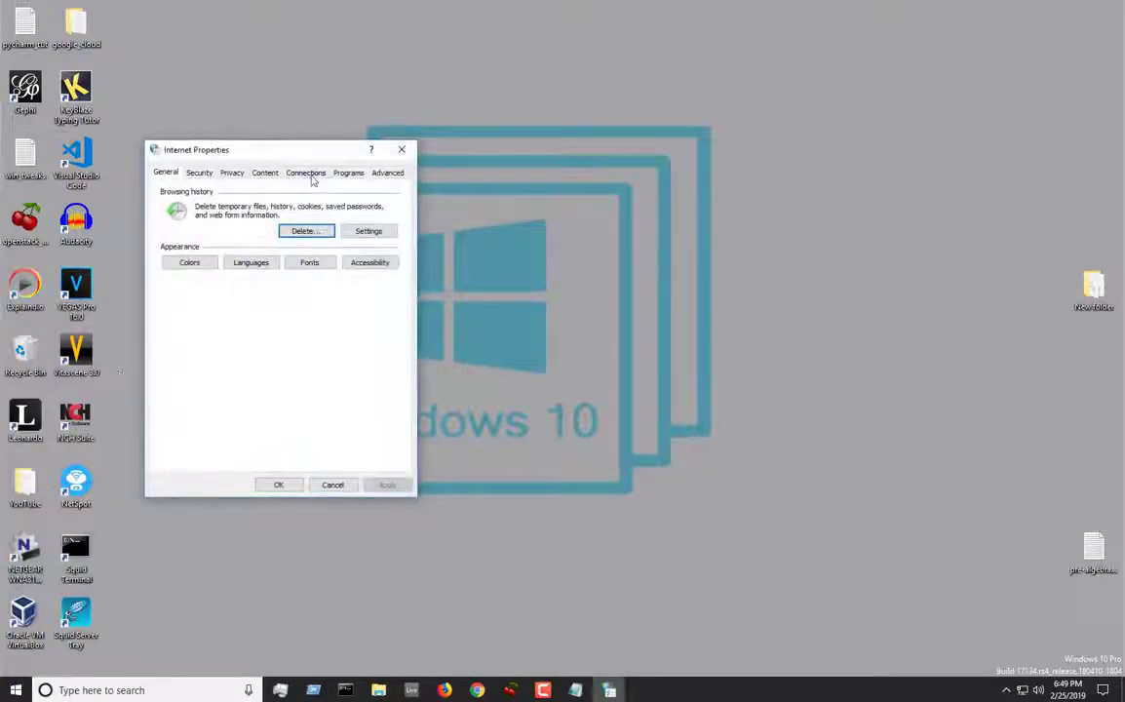
{"action": "left_click", "coordinate": [306, 173]}
{"action": "left_click", "coordinate": [365, 411]}
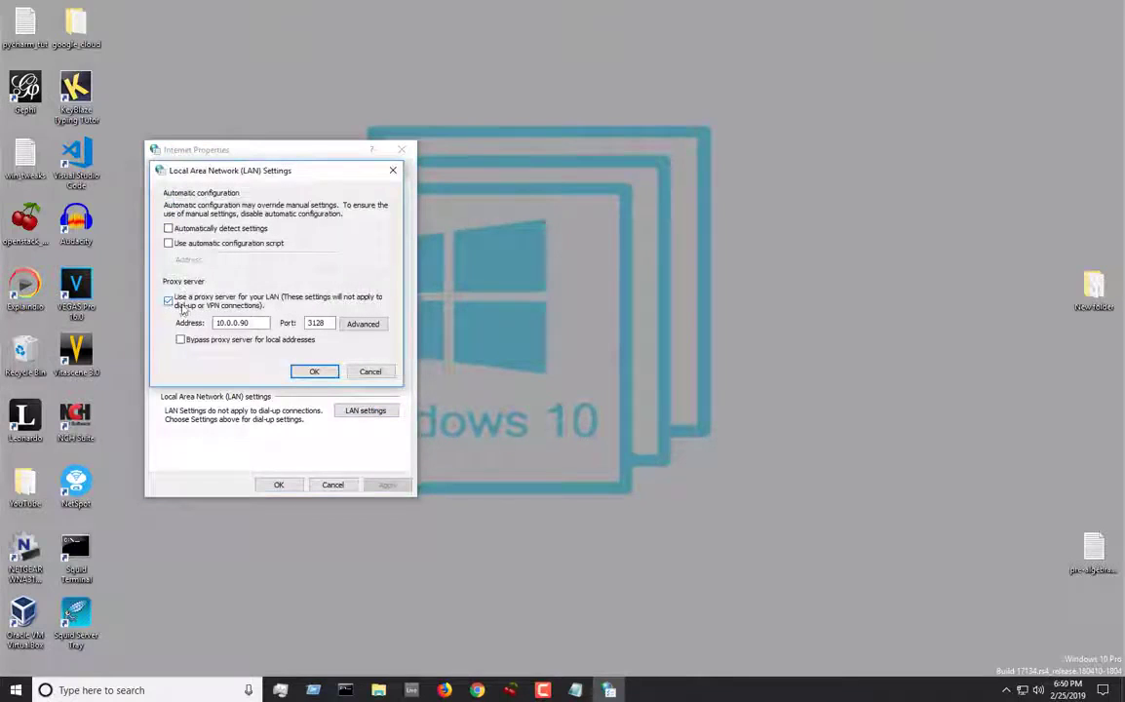
{"action": "left_click", "coordinate": [252, 322]}
{"action": "left_click_drag", "start_coordinate": [262, 323], "coordinate": [194, 323]}
{"action": "left_click_drag", "start_coordinate": [330, 322], "coordinate": [294, 322]}
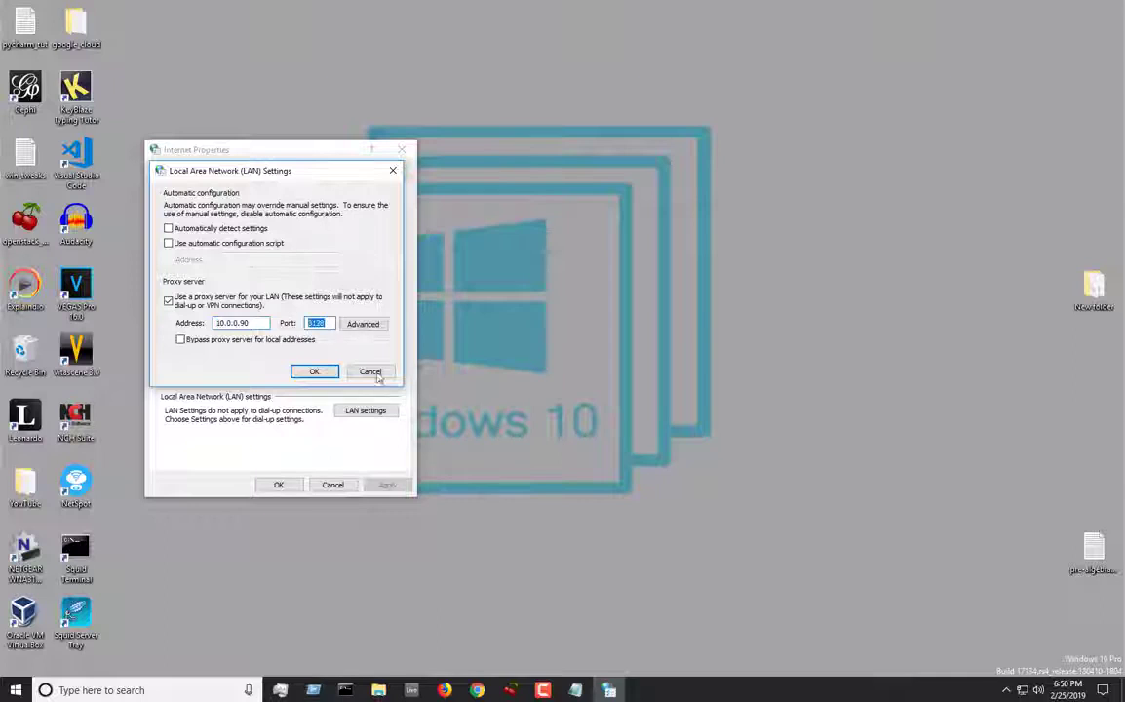
{"action": "left_click", "coordinate": [310, 371]}
{"action": "left_click", "coordinate": [280, 485]}
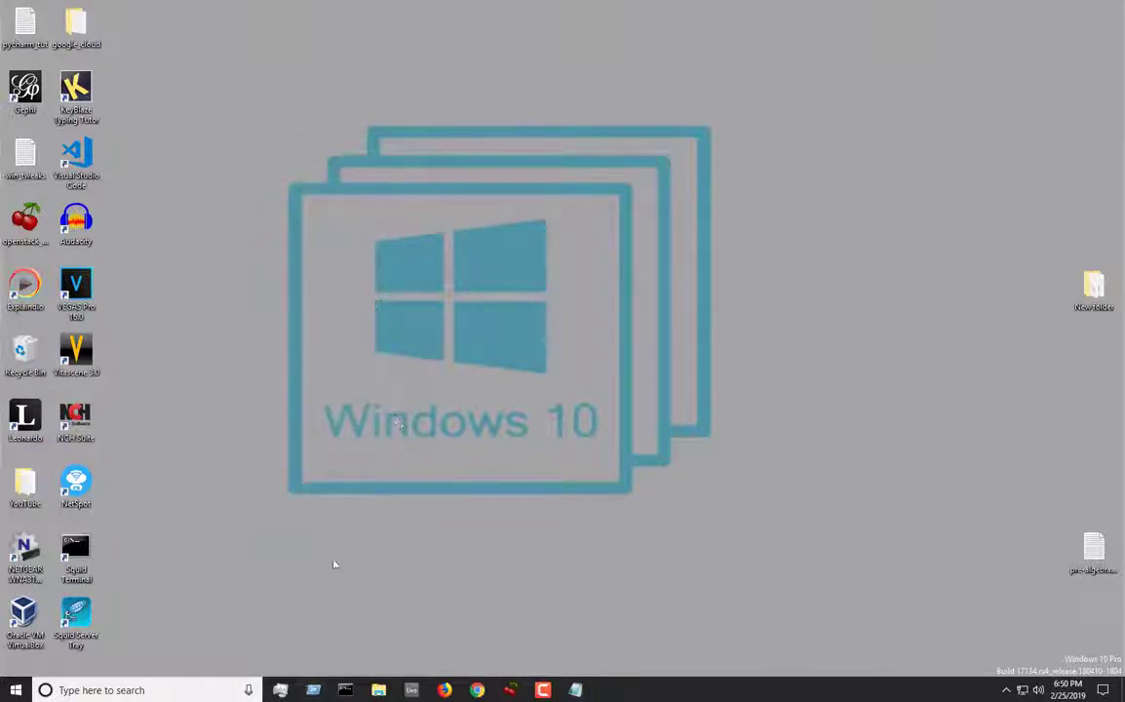
Open Firefox and load facebook.com to test whether the proxy blocks it
{"action": "left_click", "coordinate": [443, 689]}
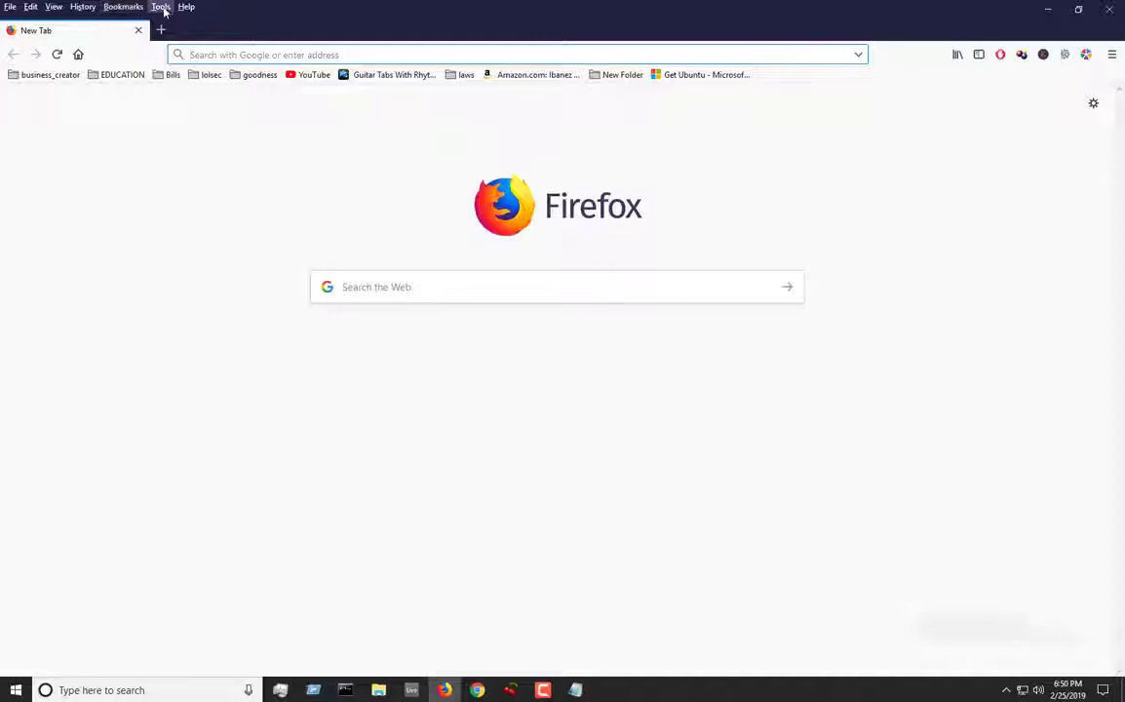
{"action": "left_click", "coordinate": [160, 7]}
{"action": "left_click", "coordinate": [189, 125]}
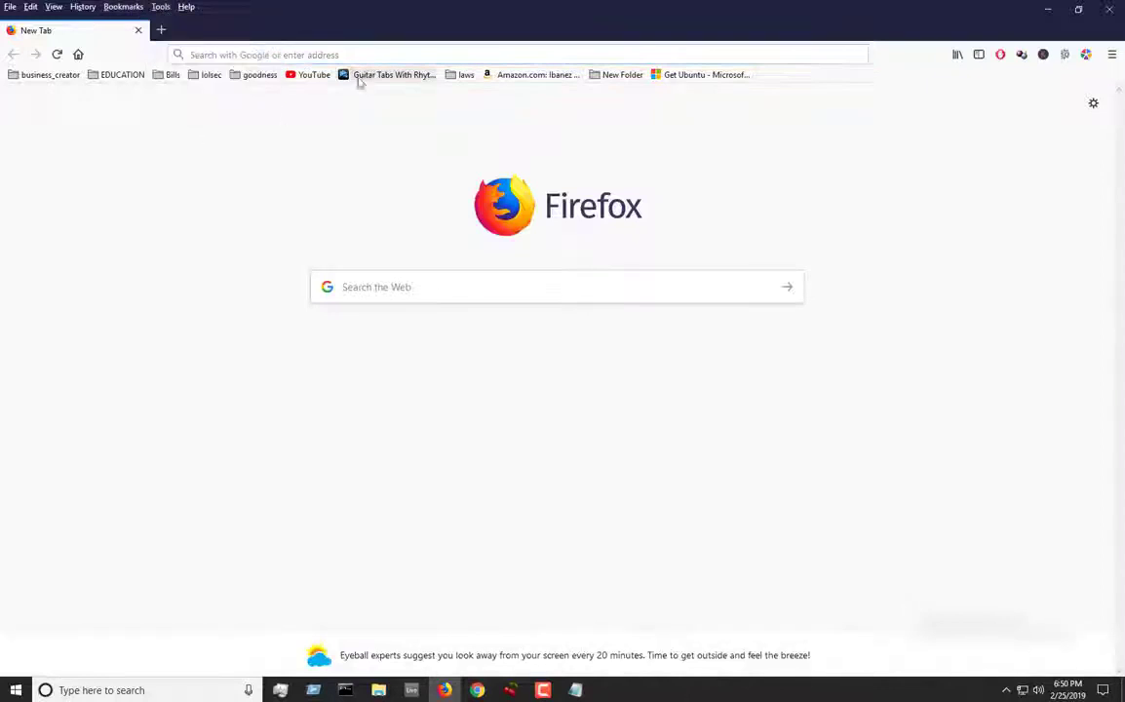
{"action": "left_click", "coordinate": [261, 53]}
{"action": "type", "text": "facebook.com/"}
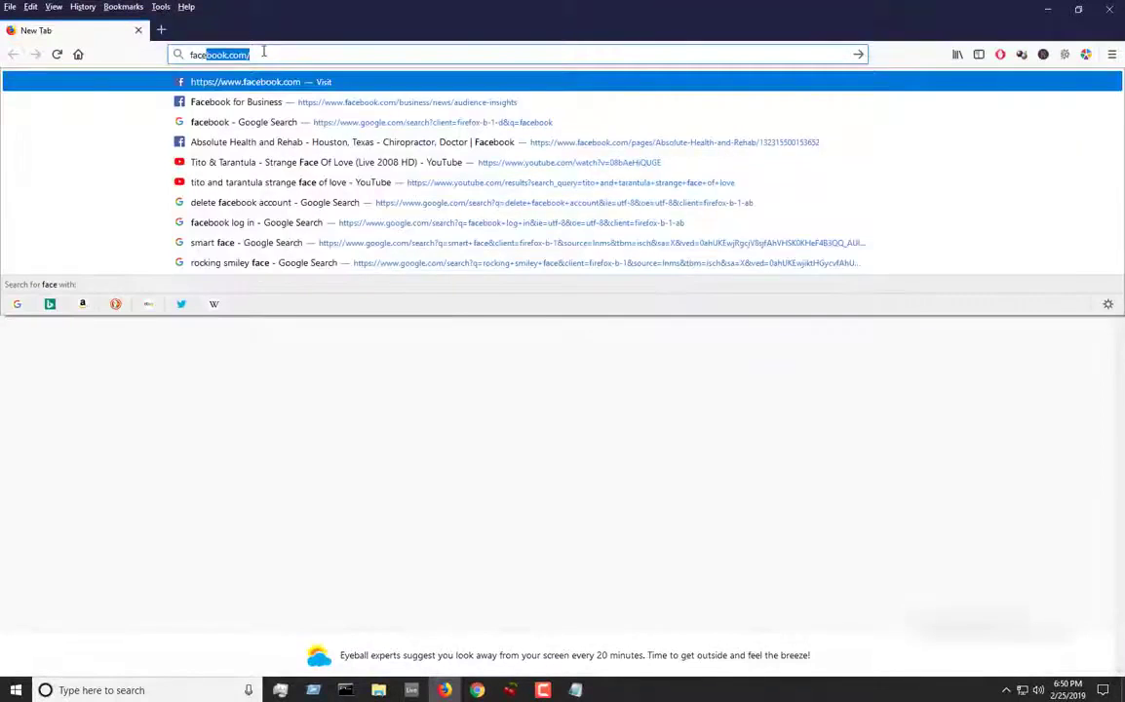
{"action": "key", "text": "Return"}
Load the Guitar Tabs bookmark in a new tab to test an unblocked site, and close that tab
{"action": "left_click", "coordinate": [161, 30]}
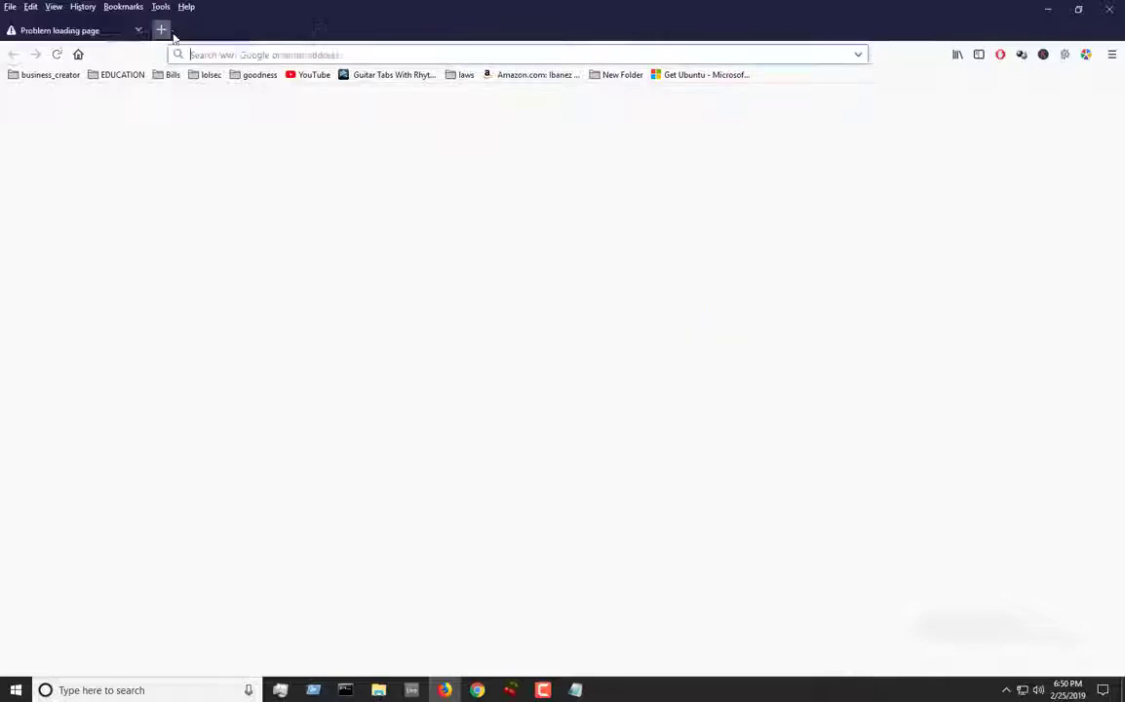
{"action": "left_click", "coordinate": [380, 75]}
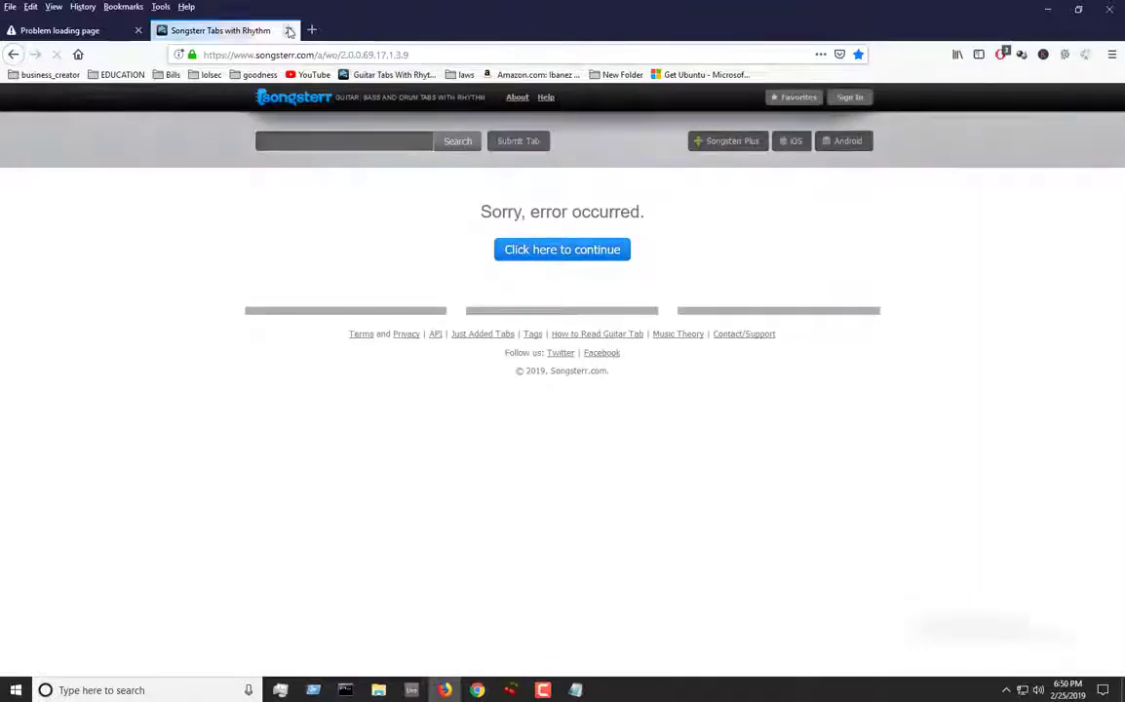
{"action": "left_click", "coordinate": [289, 30]}
Set Firefox's network connection to use the system proxy settings instead of the manual proxy configuration
{"action": "left_click", "coordinate": [161, 6]}
{"action": "left_click", "coordinate": [181, 101]}
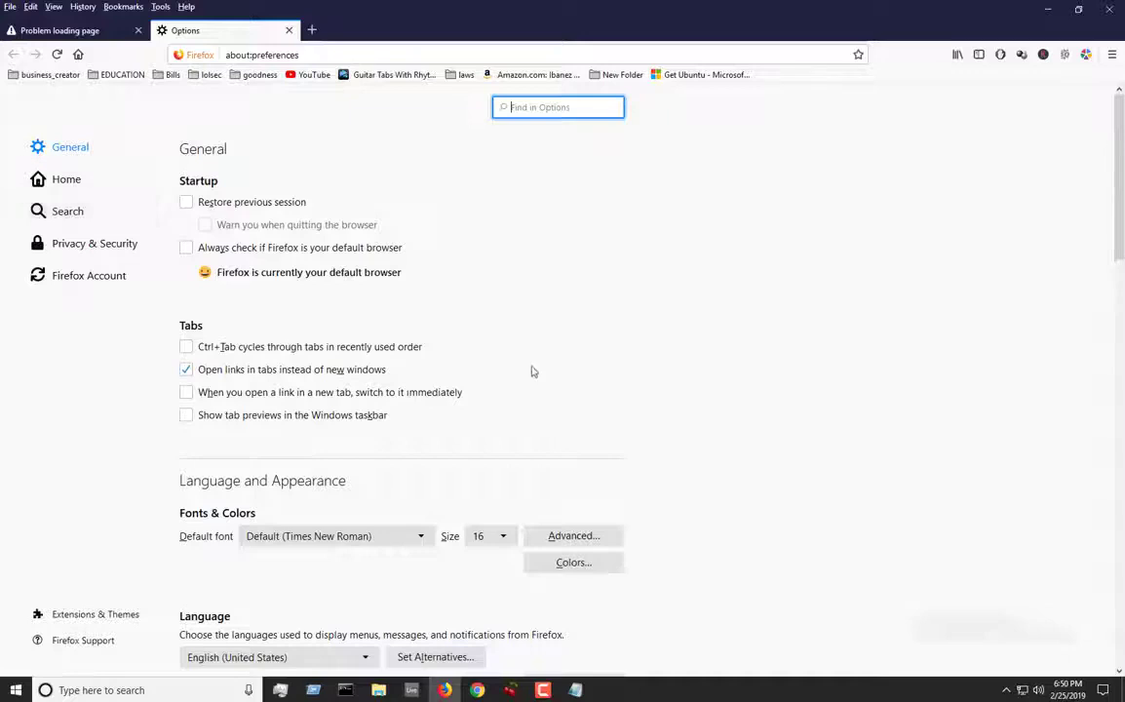
{"action": "scroll", "coordinate": [533, 372], "scroll_direction": "down", "scroll_amount": 20}
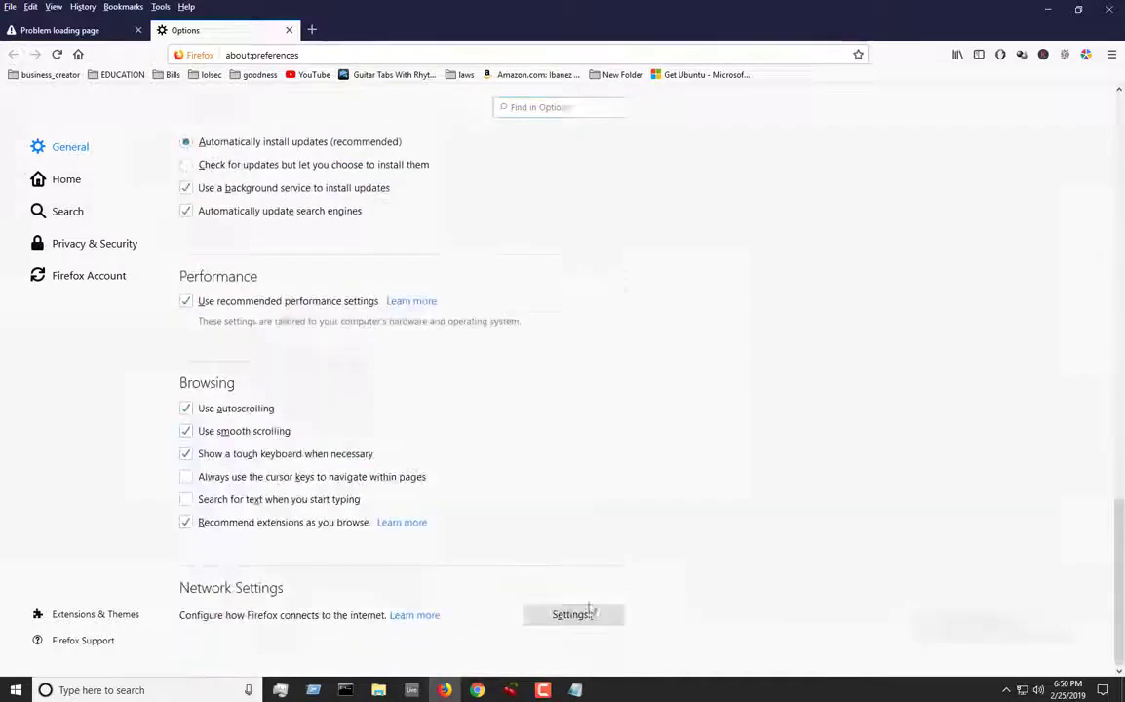
{"action": "left_click", "coordinate": [590, 610]}
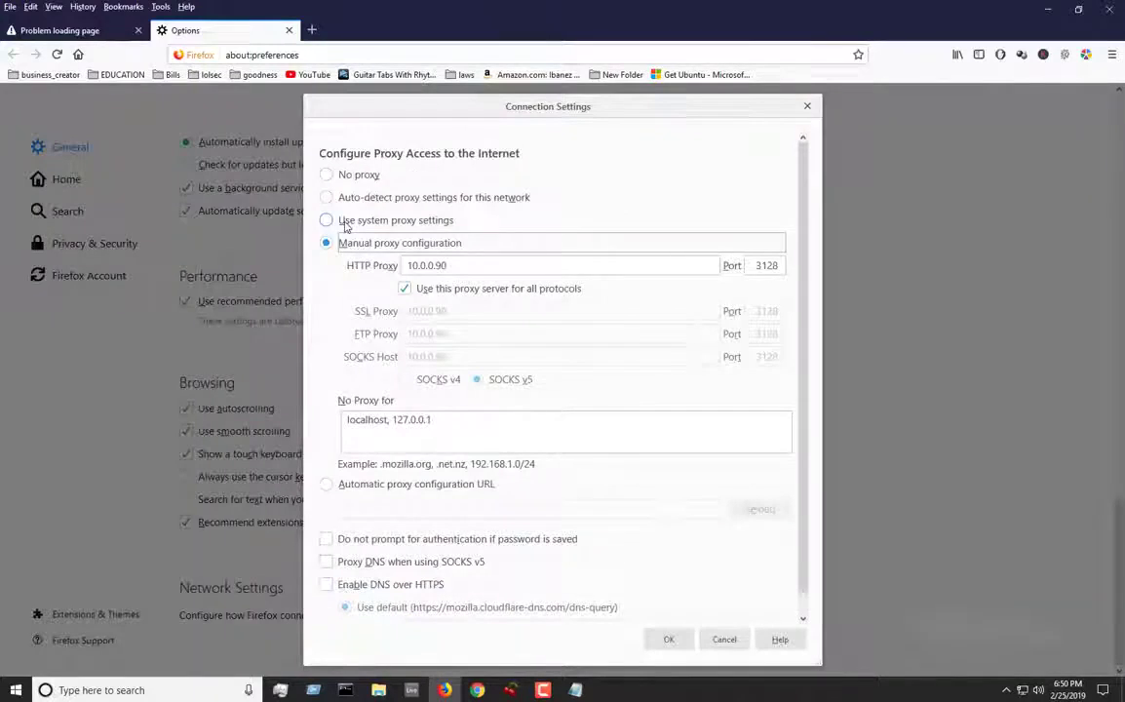
{"action": "left_click", "coordinate": [346, 226]}
{"action": "left_click", "coordinate": [667, 639]}
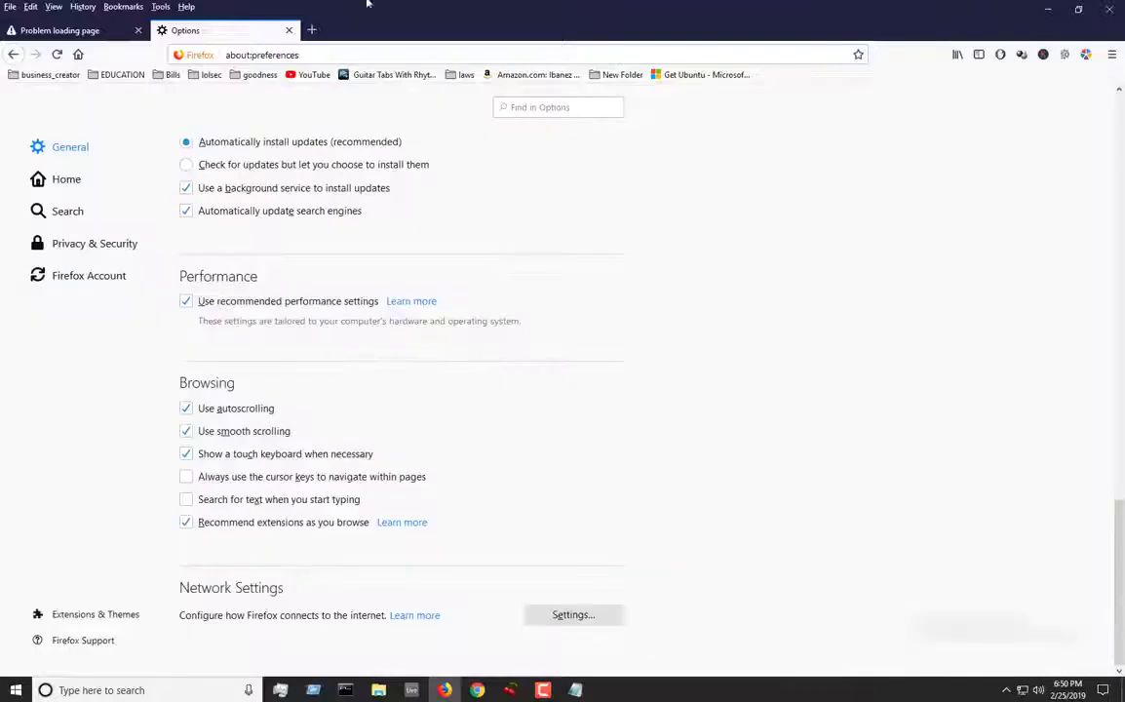
Close the Options page and exit Firefox, closing all open tabs
{"action": "left_click", "coordinate": [288, 30]}
{"action": "left_click", "coordinate": [161, 30]}
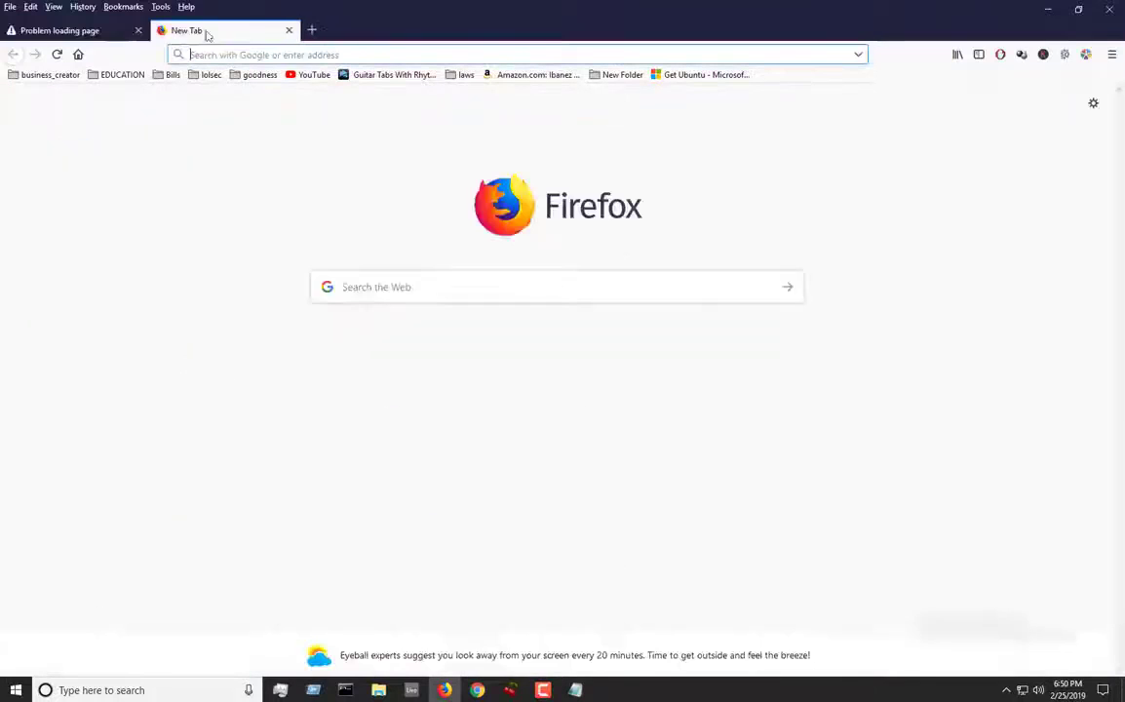
{"action": "left_click", "coordinate": [1108, 9]}
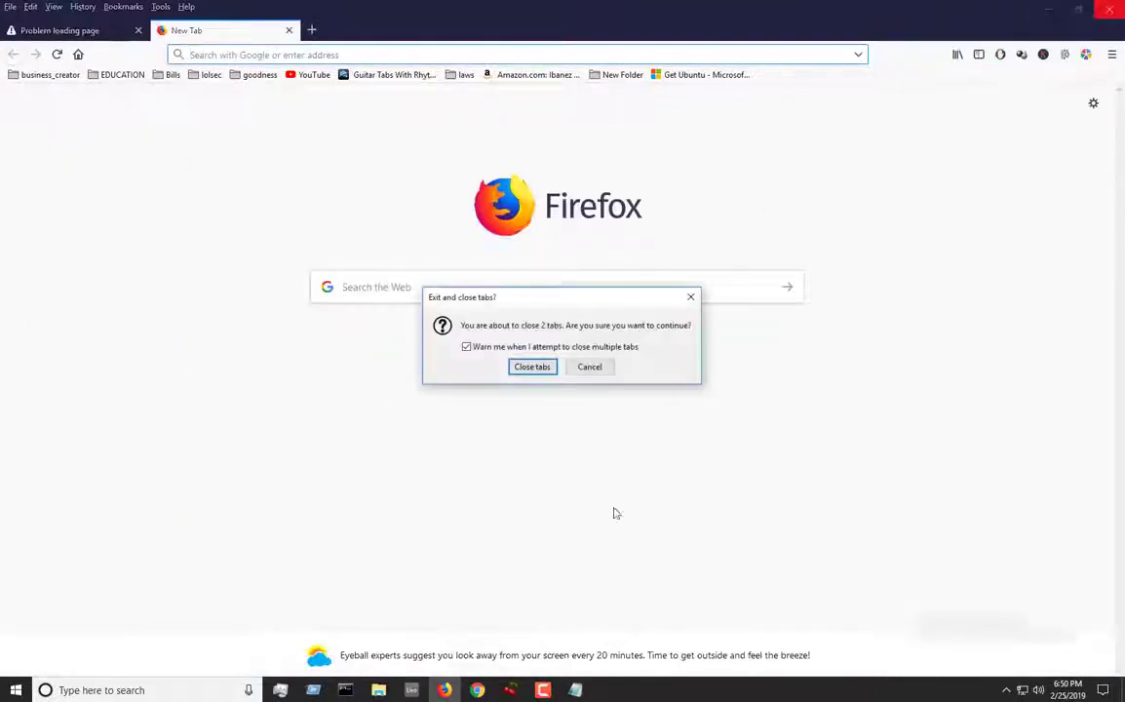
{"action": "left_click", "coordinate": [544, 370]}
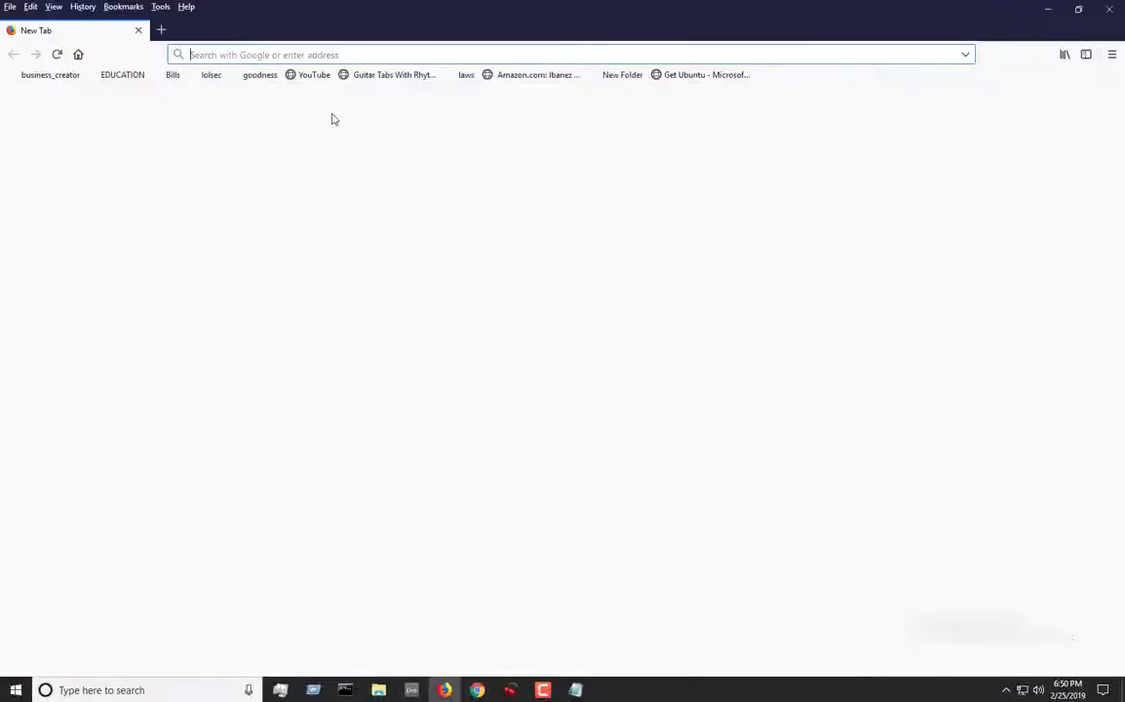
Load facebook.com to retest whether the proxy blocks it, and close Firefox
{"action": "type", "text": "facebook.com/"}
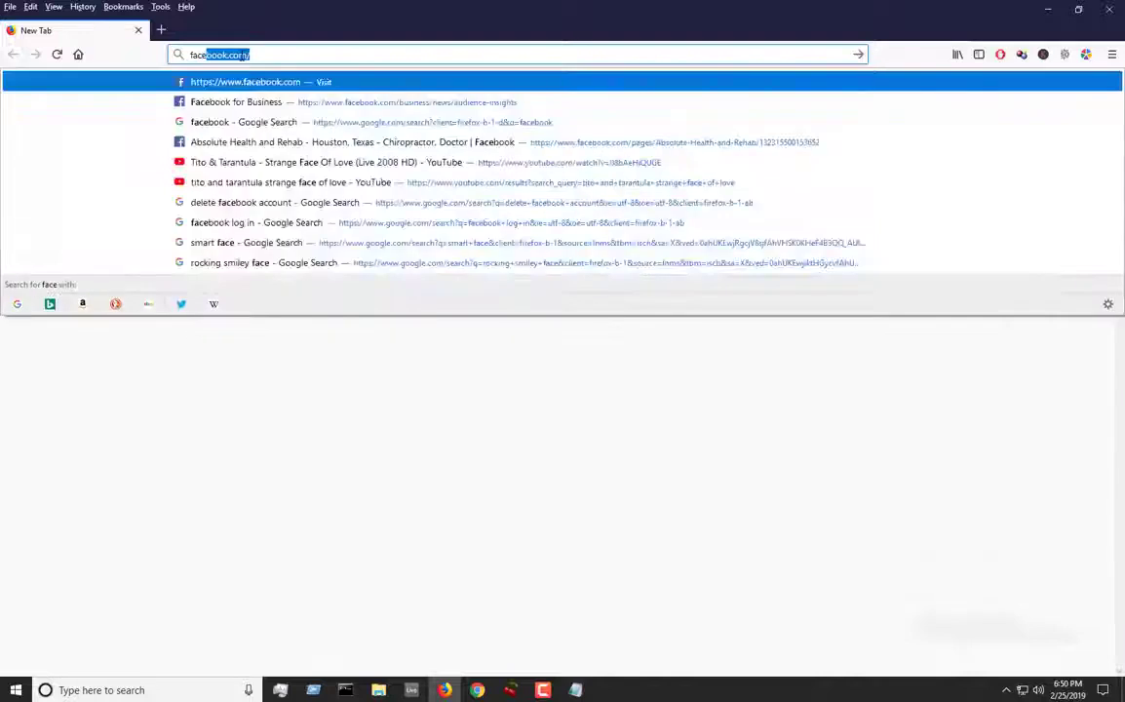
{"action": "key", "text": "Return"}
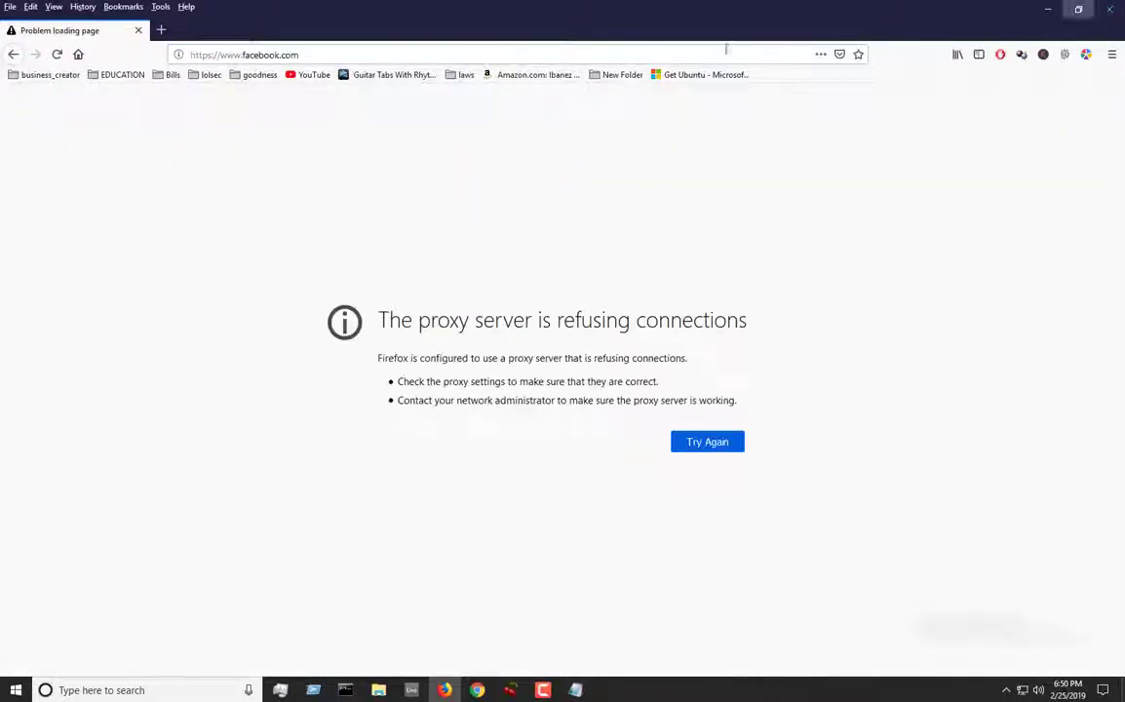
{"action": "left_click", "coordinate": [1112, 8]}
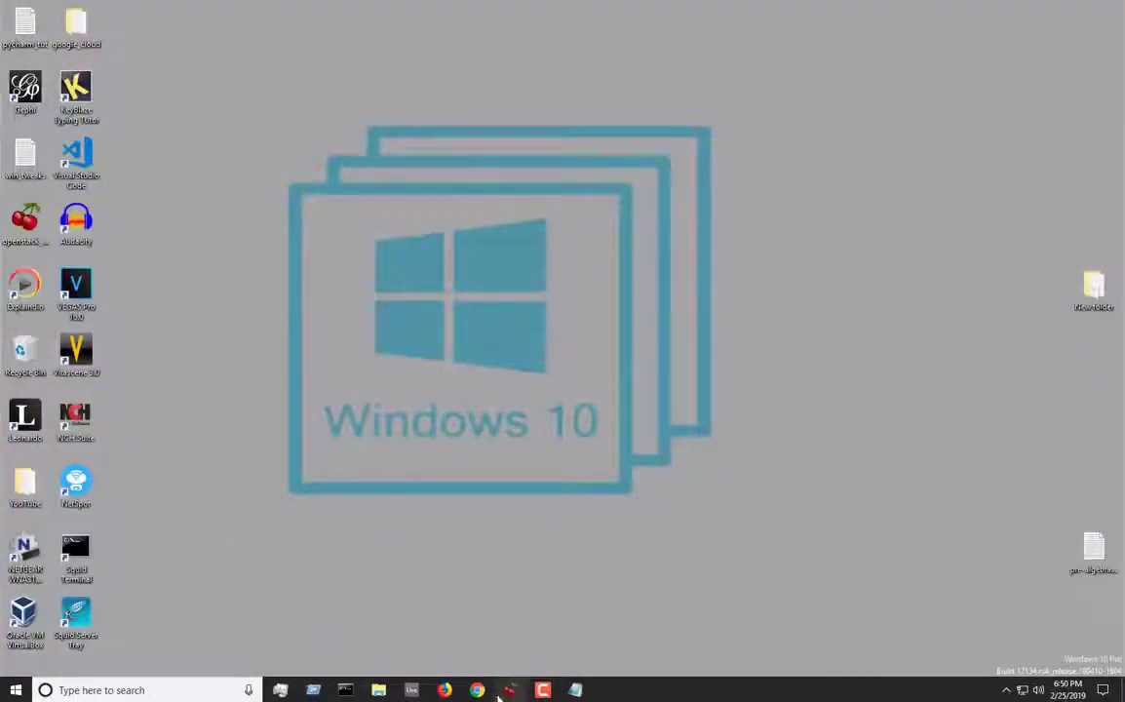
Switch to squid.conf in Notepad and review the custom acl block and the access rules that follow it
{"action": "left_click", "coordinate": [575, 690]}
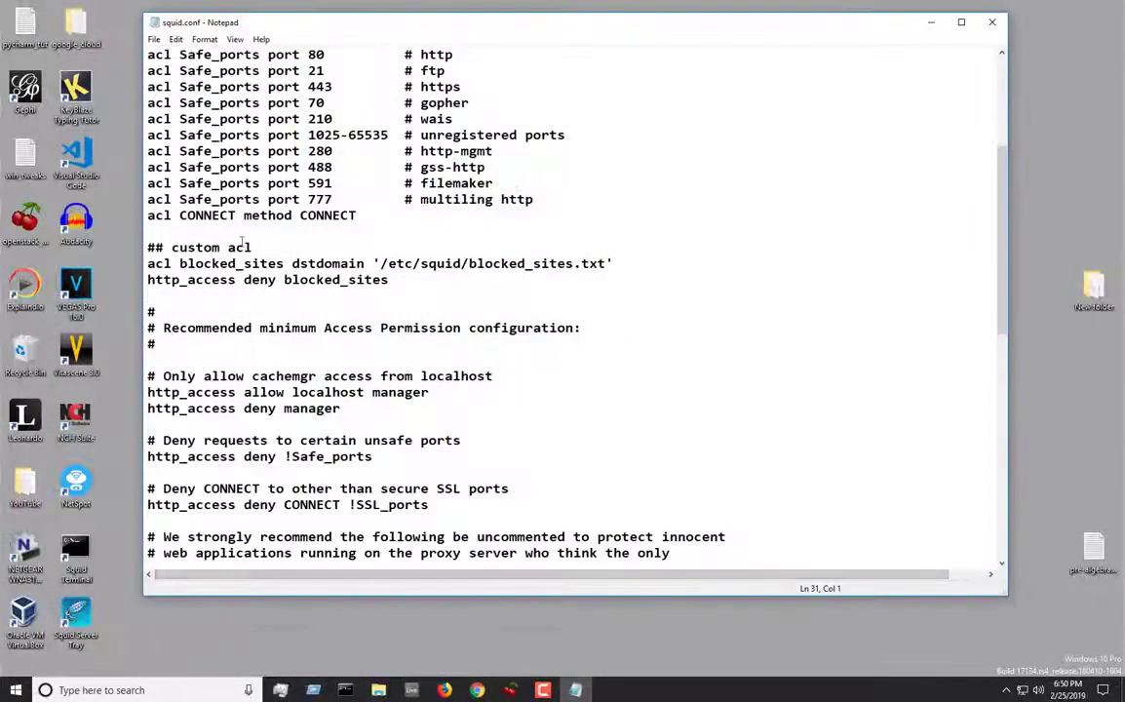
{"action": "left_click_drag", "start_coordinate": [153, 216], "coordinate": [435, 216]}
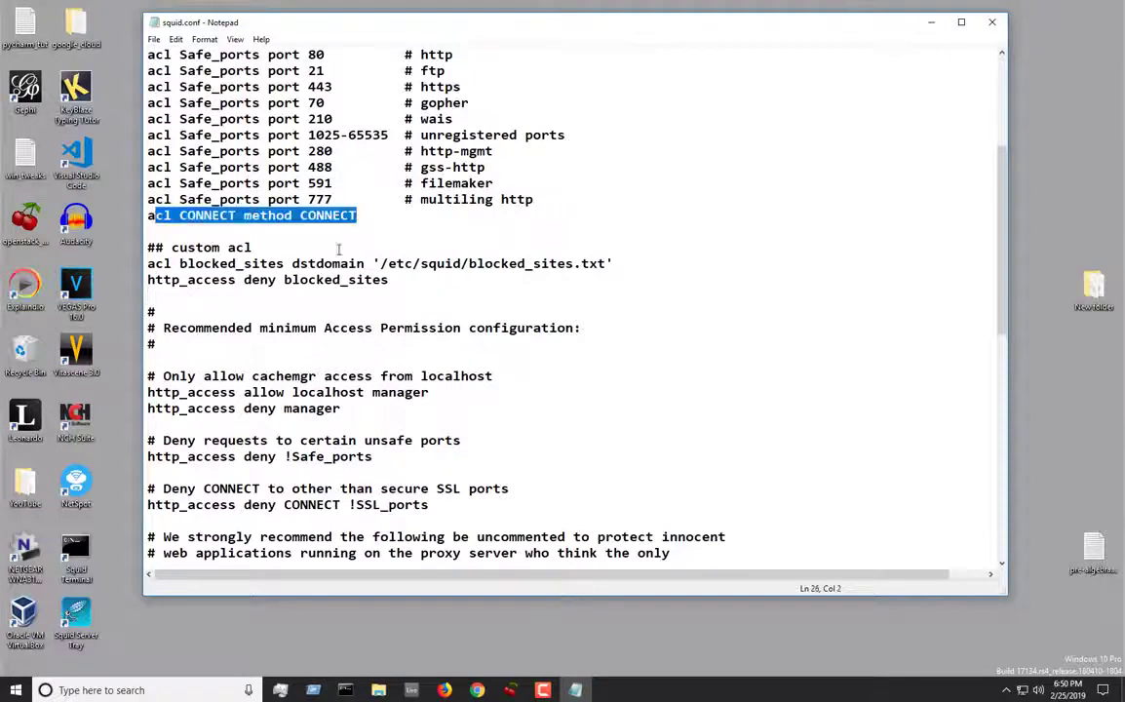
{"action": "left_click", "coordinate": [239, 249]}
{"action": "left_click_drag", "start_coordinate": [155, 248], "coordinate": [327, 249]}
{"action": "left_click_drag", "start_coordinate": [388, 280], "coordinate": [148, 231]}
{"action": "scroll", "coordinate": [399, 336], "scroll_direction": "down", "scroll_amount": 1}
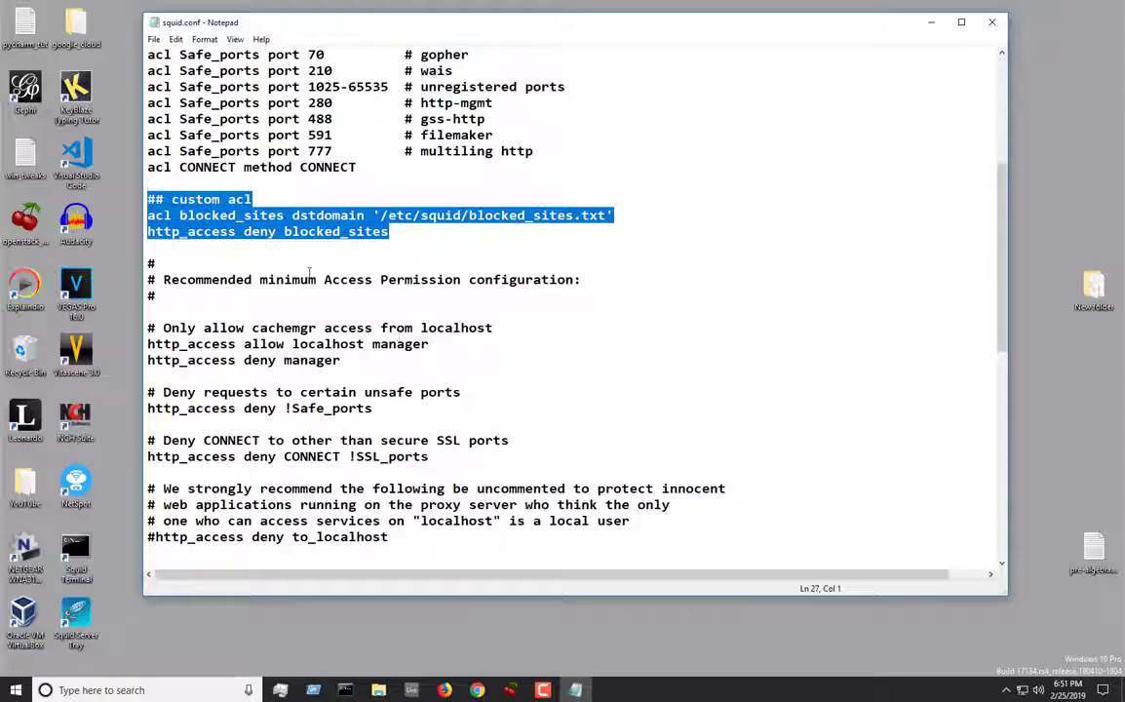
{"action": "scroll", "coordinate": [400, 337], "scroll_direction": "down", "scroll_amount": 6}
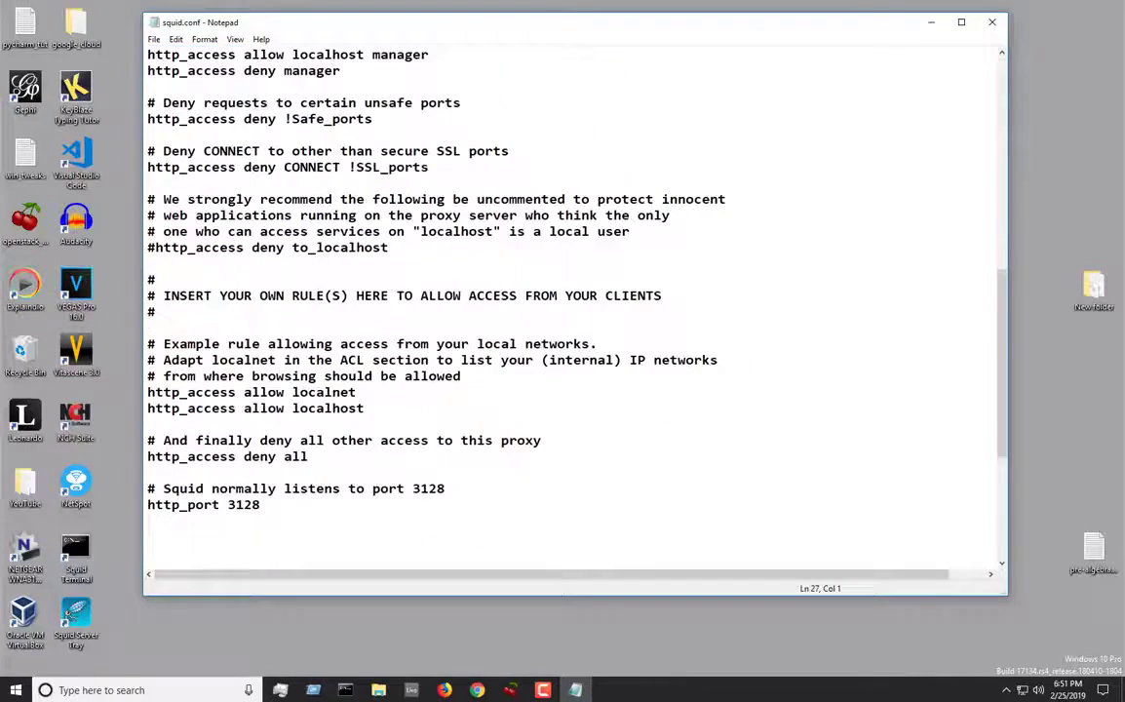
{"action": "scroll", "coordinate": [399, 336], "scroll_direction": "up", "scroll_amount": 2}
Open the Squid_Server notes in CherryTree and place the squid.conf window beside them, showing its disk caching section
{"action": "left_click", "coordinate": [509, 690]}
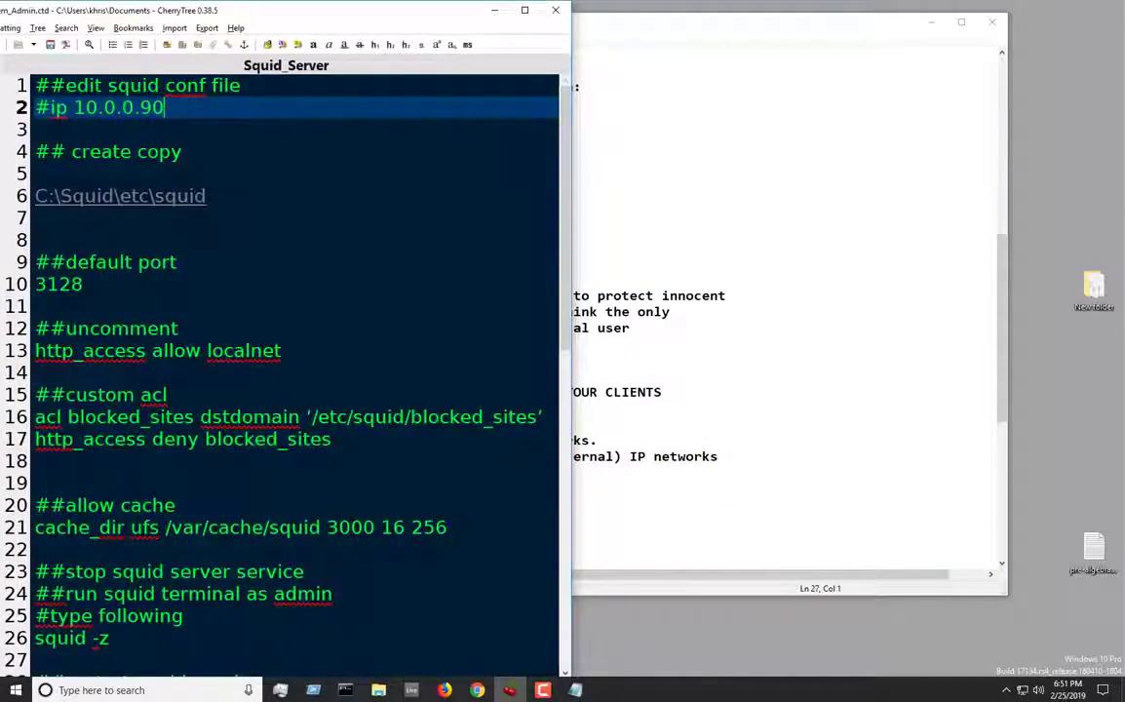
{"action": "scroll", "coordinate": [293, 370], "scroll_direction": "down", "scroll_amount": 1}
{"action": "scroll", "coordinate": [292, 370], "scroll_direction": "down", "scroll_amount": 1}
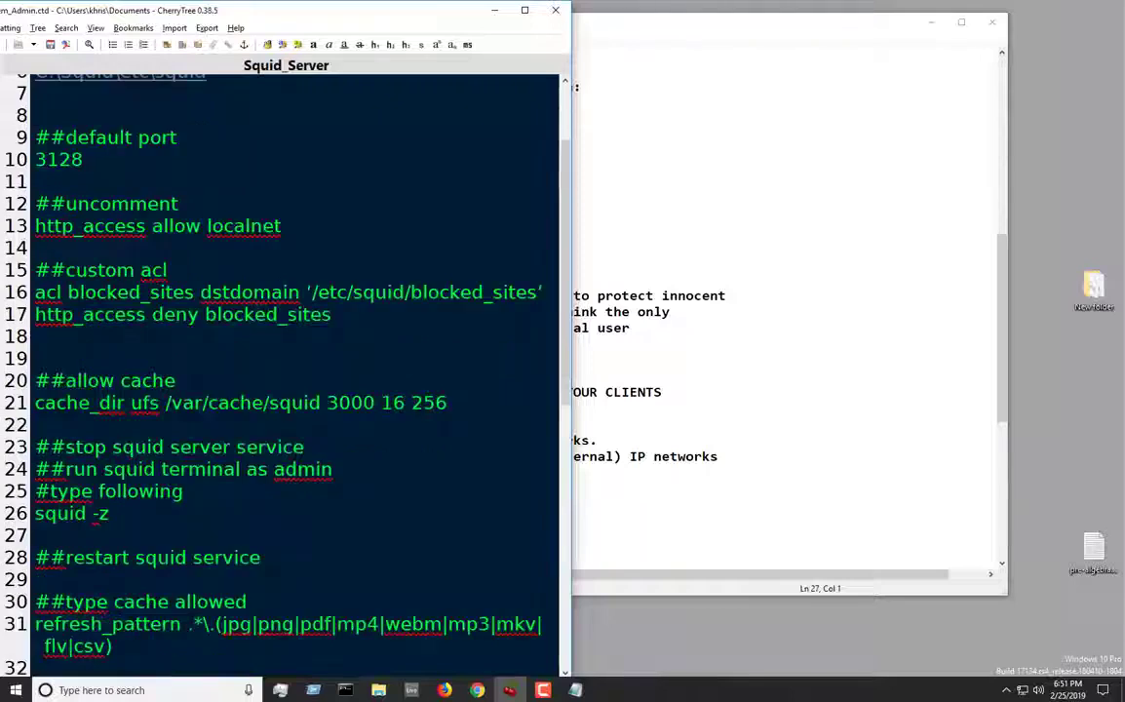
{"action": "scroll", "coordinate": [293, 370], "scroll_direction": "down", "scroll_amount": 2}
{"action": "left_click", "coordinate": [669, 261]}
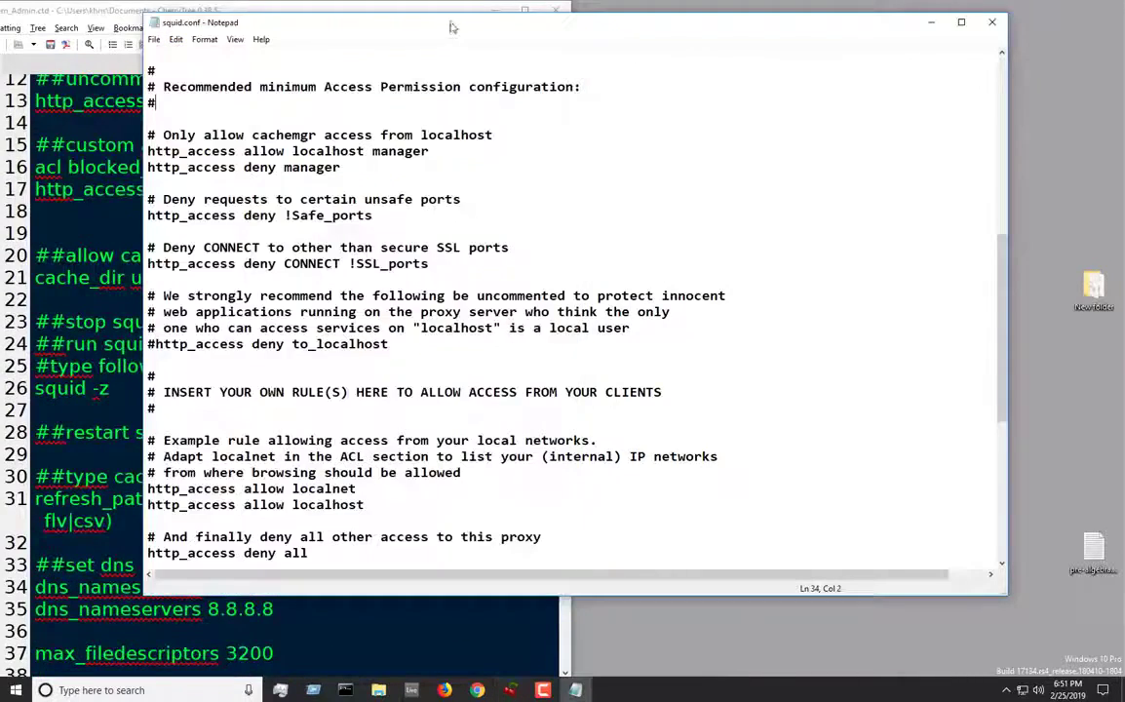
{"action": "left_click_drag", "start_coordinate": [451, 28], "coordinate": [761, 17]}
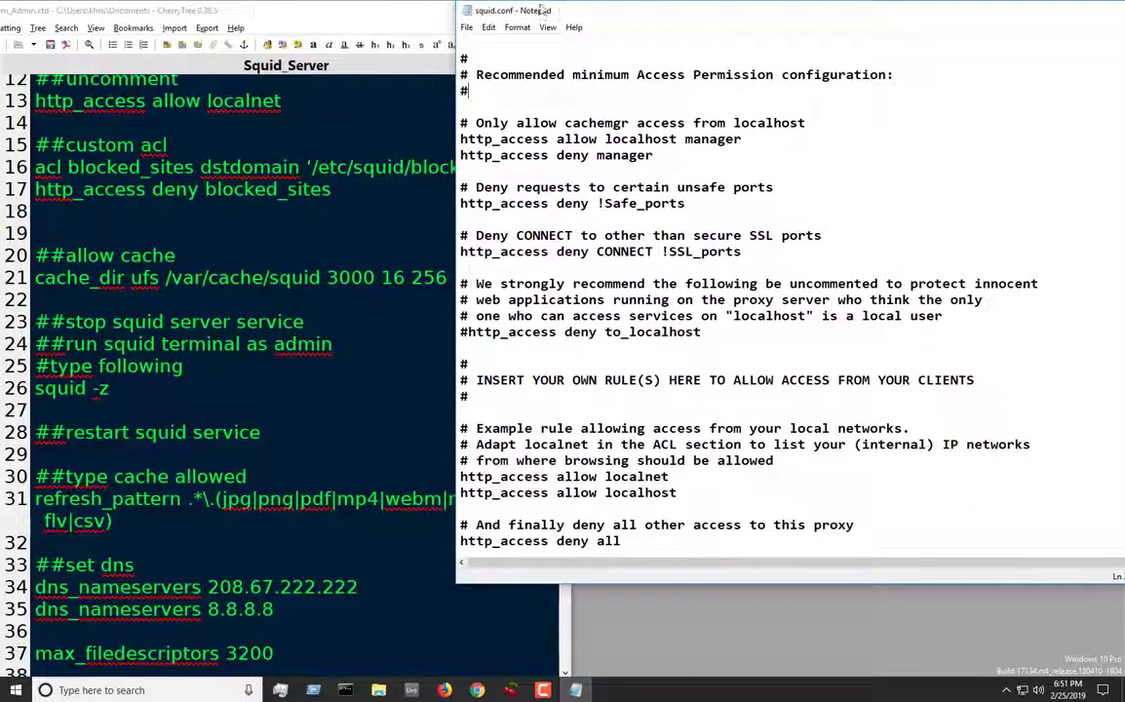
{"action": "left_click_drag", "start_coordinate": [561, 12], "coordinate": [616, 14]}
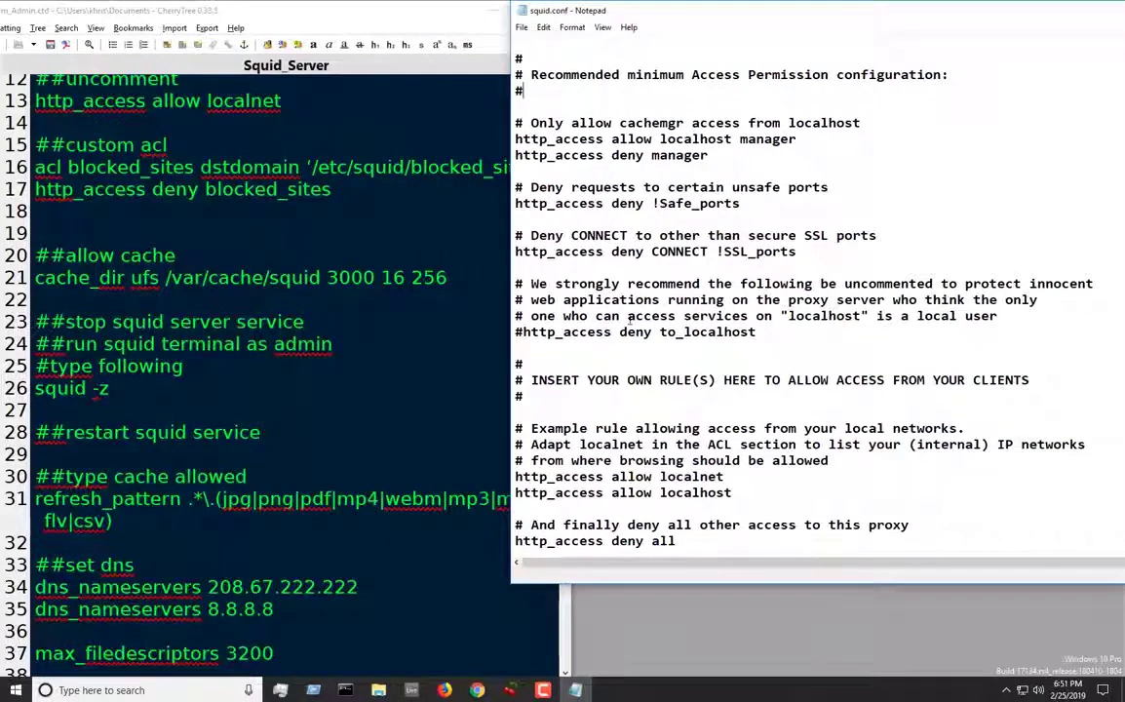
{"action": "scroll", "coordinate": [627, 317], "scroll_direction": "down", "scroll_amount": 2}
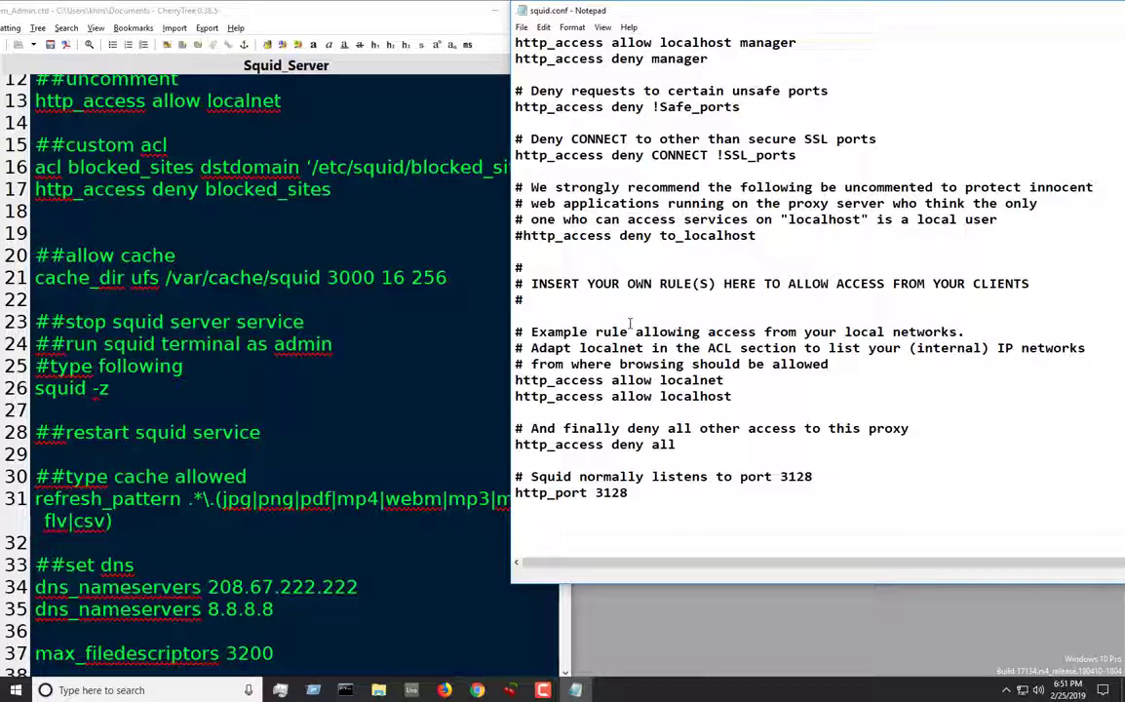
{"action": "scroll", "coordinate": [631, 334], "scroll_direction": "down", "scroll_amount": 2}
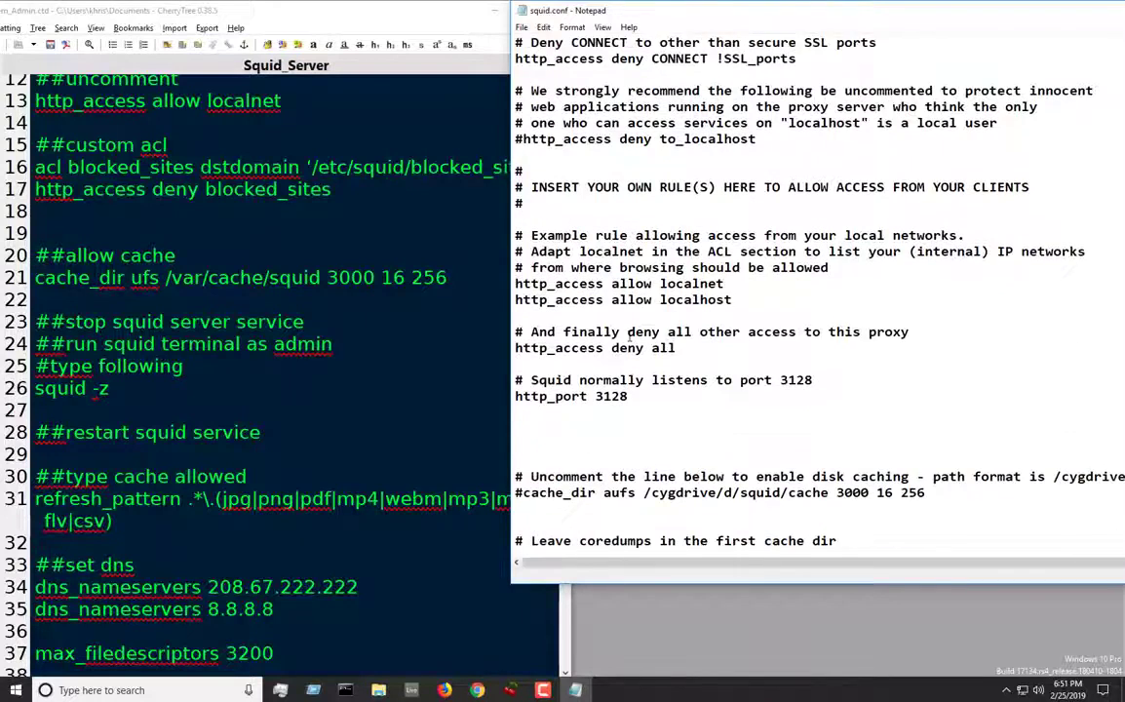
{"action": "scroll", "coordinate": [630, 338], "scroll_direction": "down", "scroll_amount": 4}
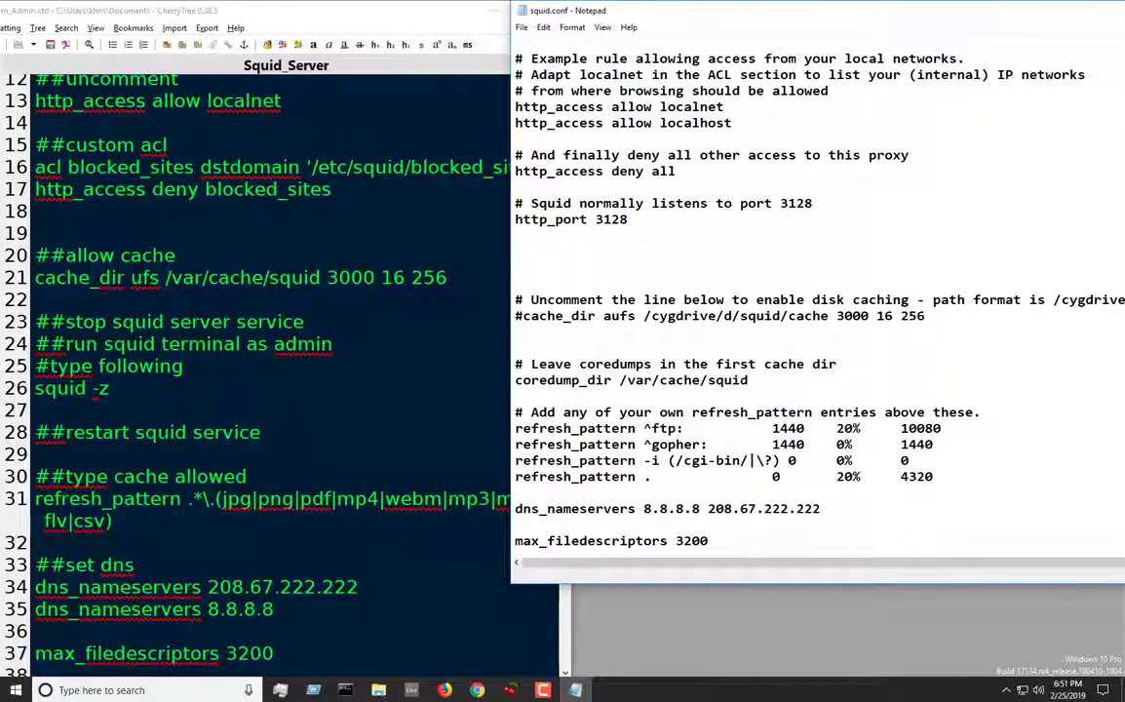
Copy "cache_dir ufs /var/cache/squid 3000 16 256" from the notes onto a new line below the commented cache_dir line in squid.conf
{"action": "left_click_drag", "start_coordinate": [449, 277], "coordinate": [35, 277]}
{"action": "right_click", "coordinate": [78, 278]}
{"action": "left_click", "coordinate": [119, 319]}
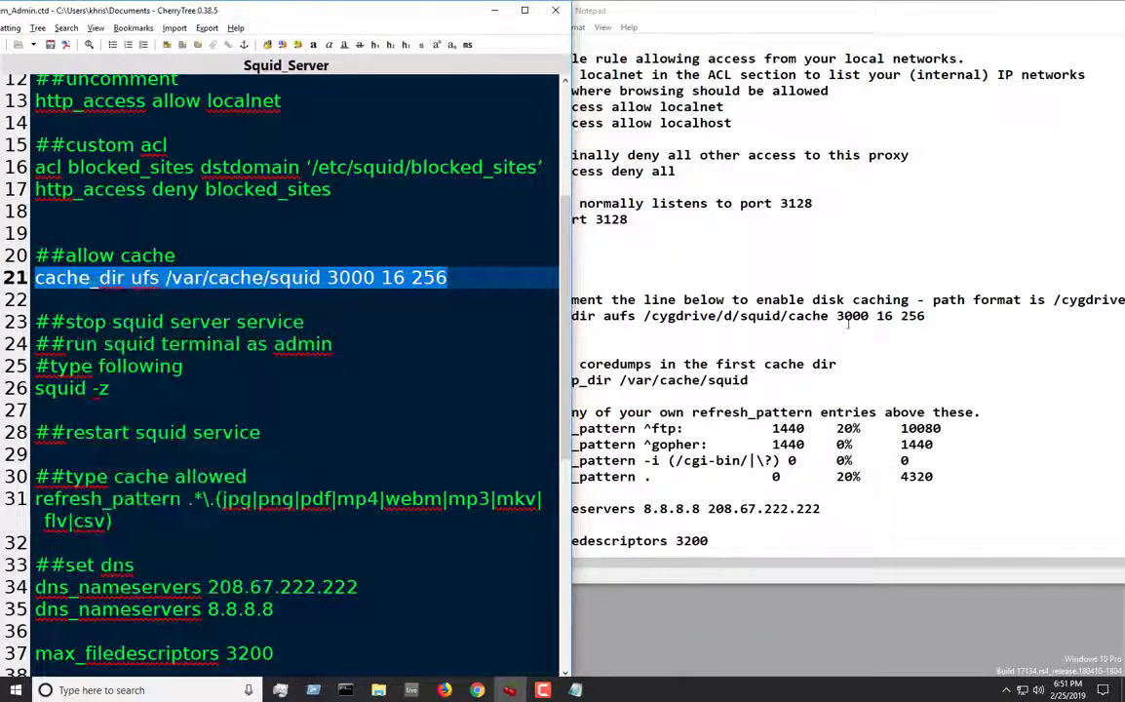
{"action": "left_click", "coordinate": [938, 323]}
{"action": "key", "text": "Return"}
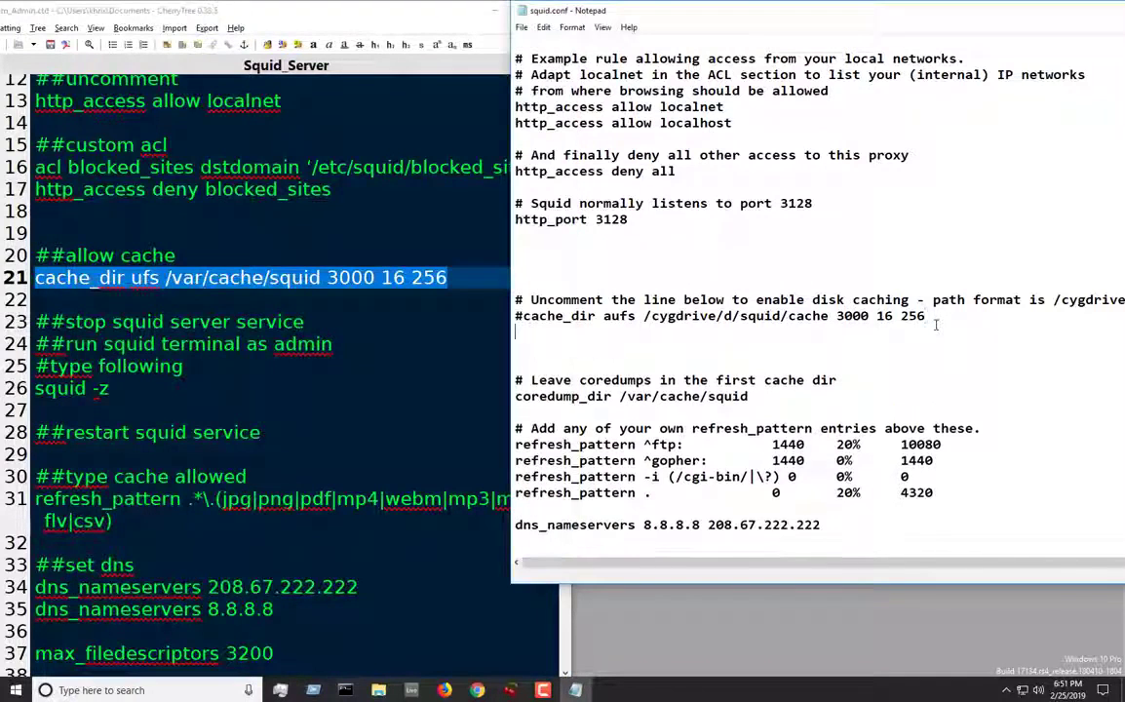
{"action": "key", "text": "ctrl+v"}
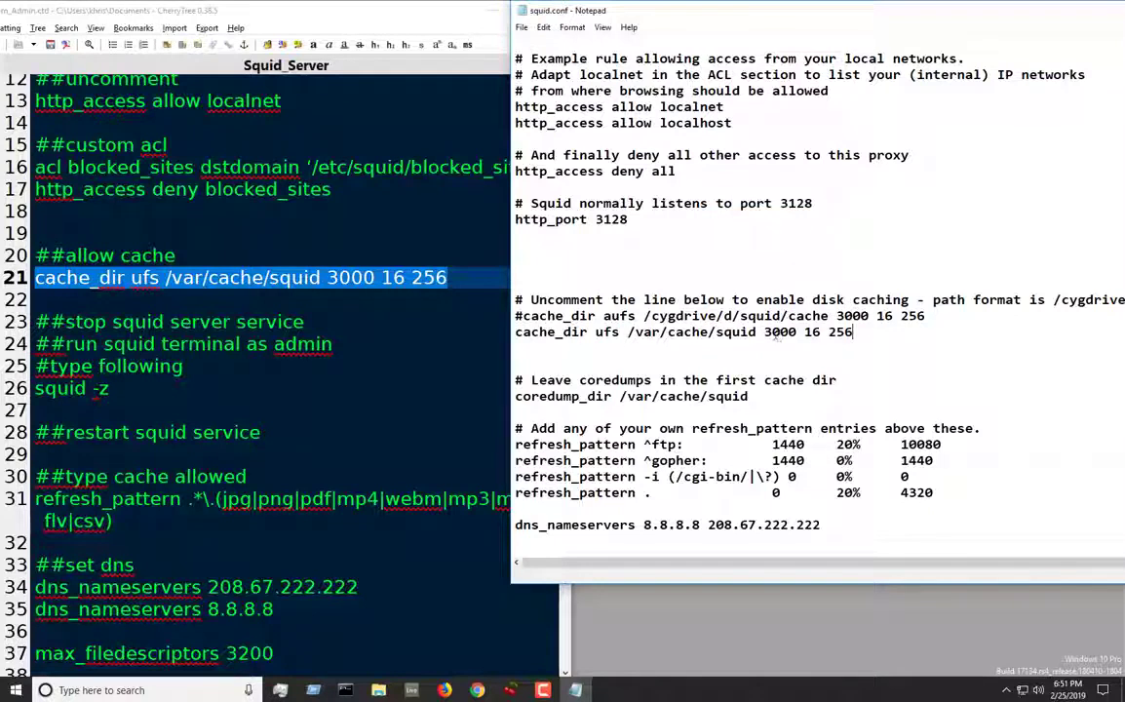
{"action": "double_click", "coordinate": [767, 332]}
{"action": "left_click", "coordinate": [767, 332]}
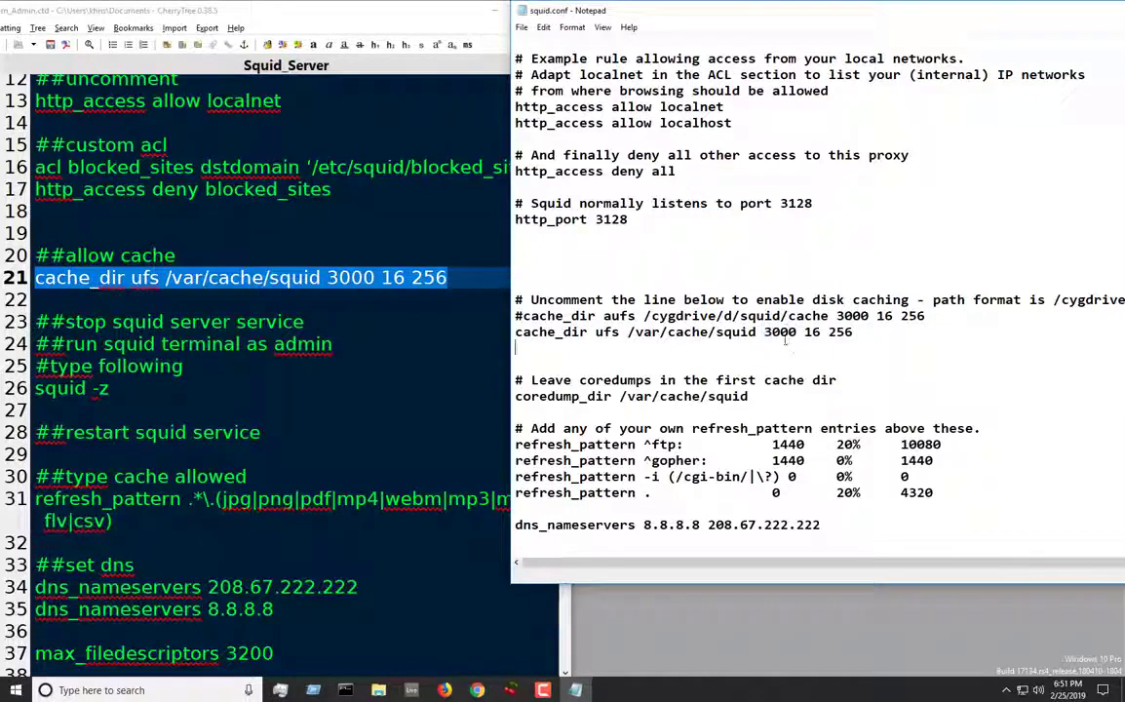
{"action": "left_click_drag", "start_coordinate": [767, 333], "coordinate": [807, 333]}
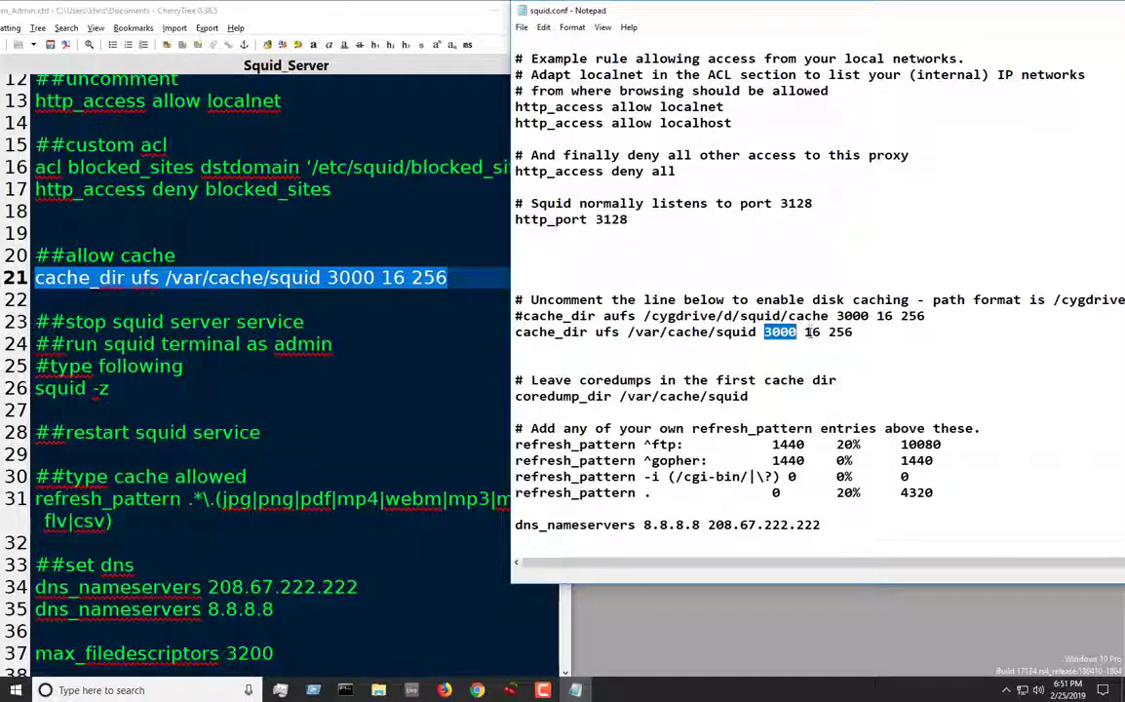
{"action": "left_click", "coordinate": [937, 315]}
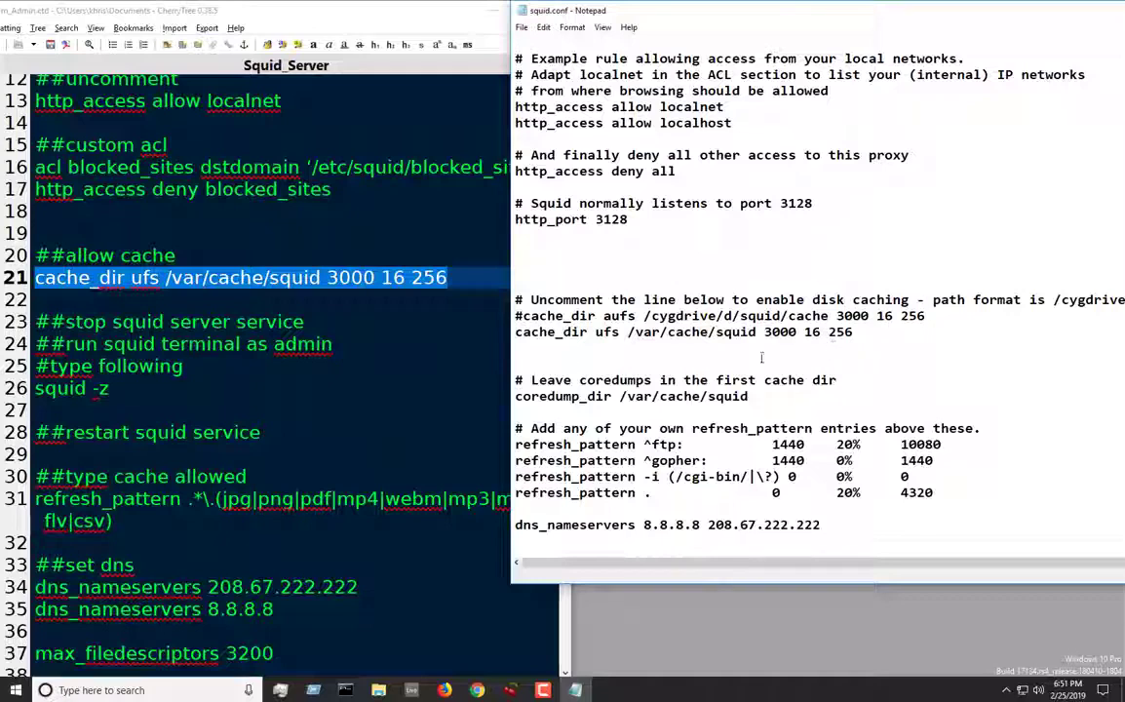
Bring up the Squid configuration from the Squid tray program, save squid.conf and close it
{"action": "left_click", "coordinate": [390, 343]}
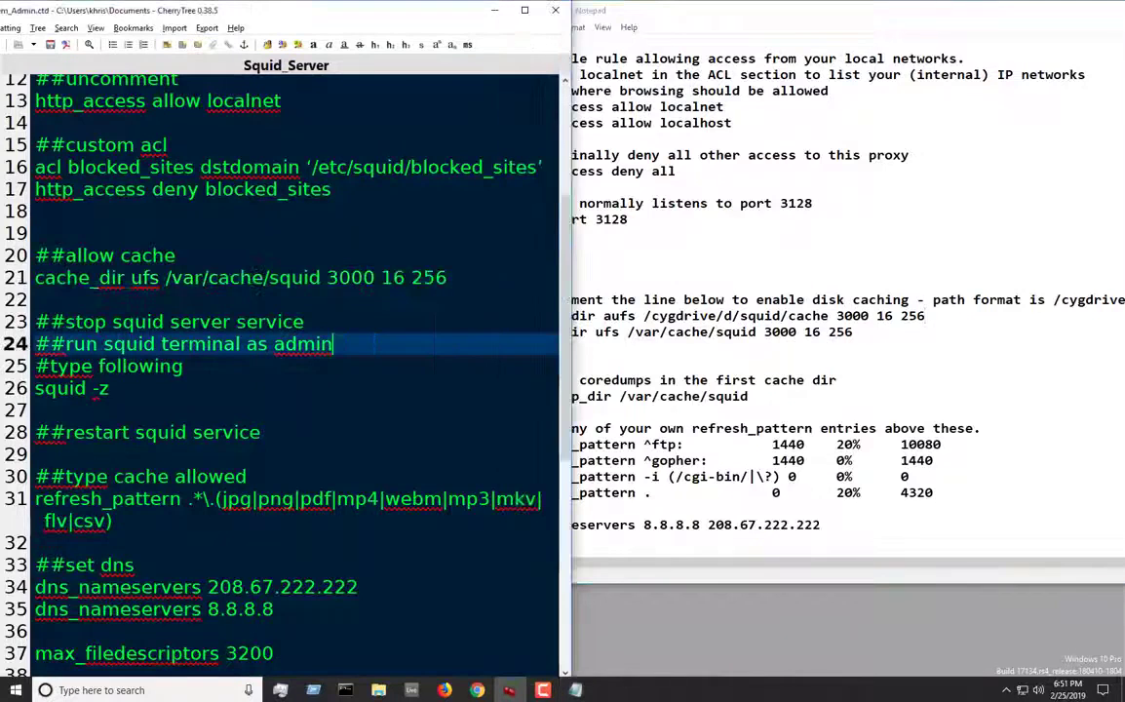
{"action": "scroll", "coordinate": [390, 343], "scroll_direction": "down", "scroll_amount": 1}
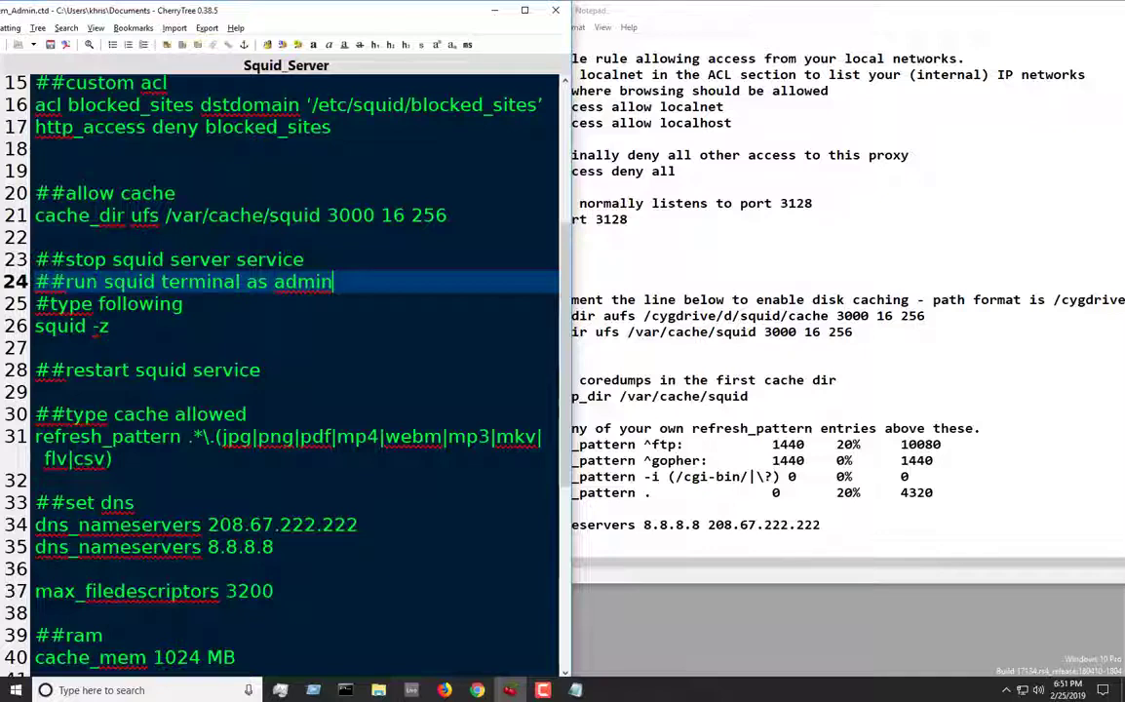
{"action": "left_click", "coordinate": [1006, 690]}
{"action": "right_click", "coordinate": [1020, 664]}
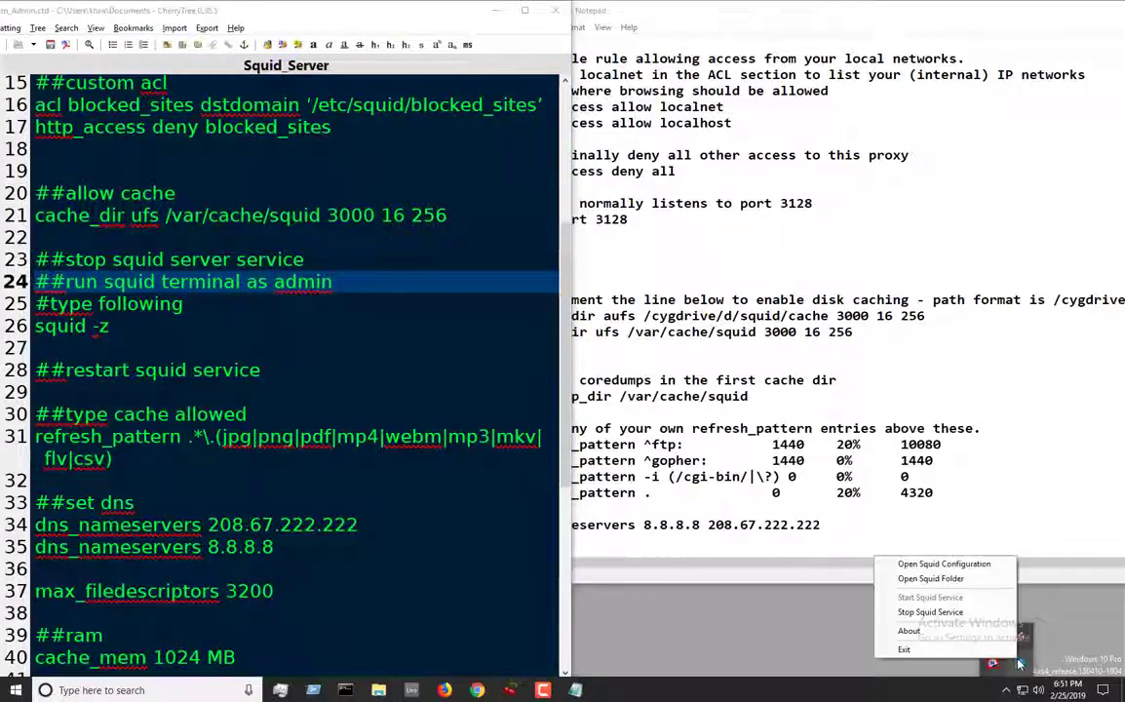
{"action": "left_click", "coordinate": [918, 563]}
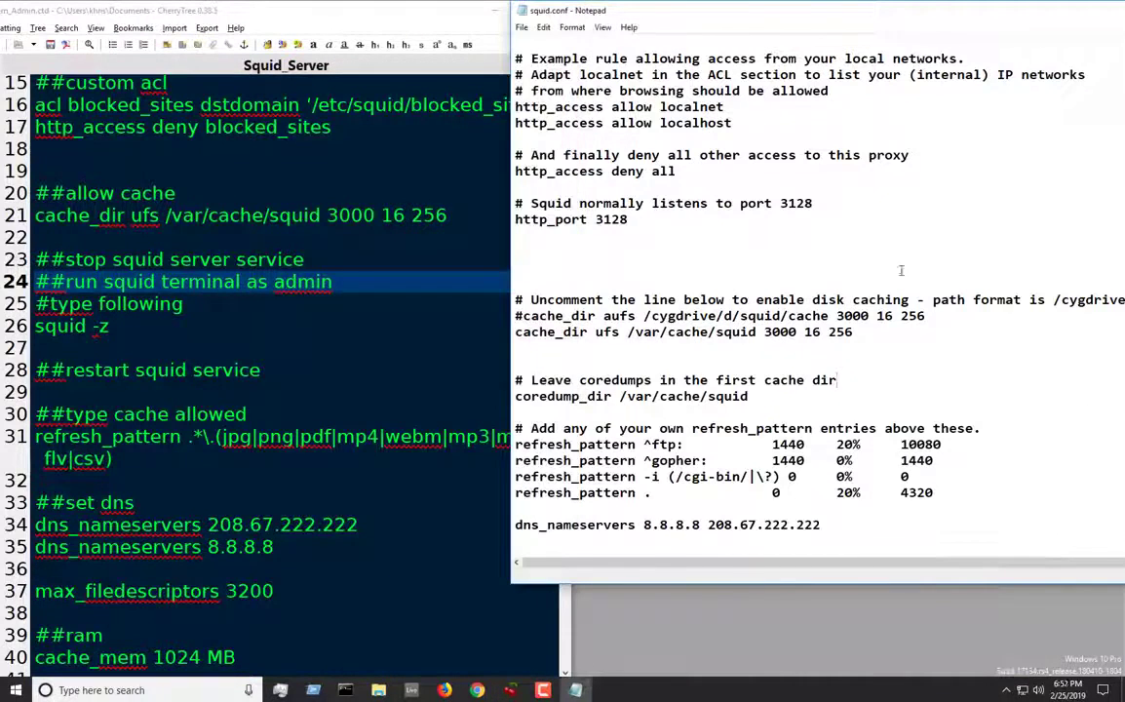
{"action": "left_click", "coordinate": [902, 270]}
{"action": "left_click_drag", "start_coordinate": [1034, 17], "coordinate": [694, 2]}
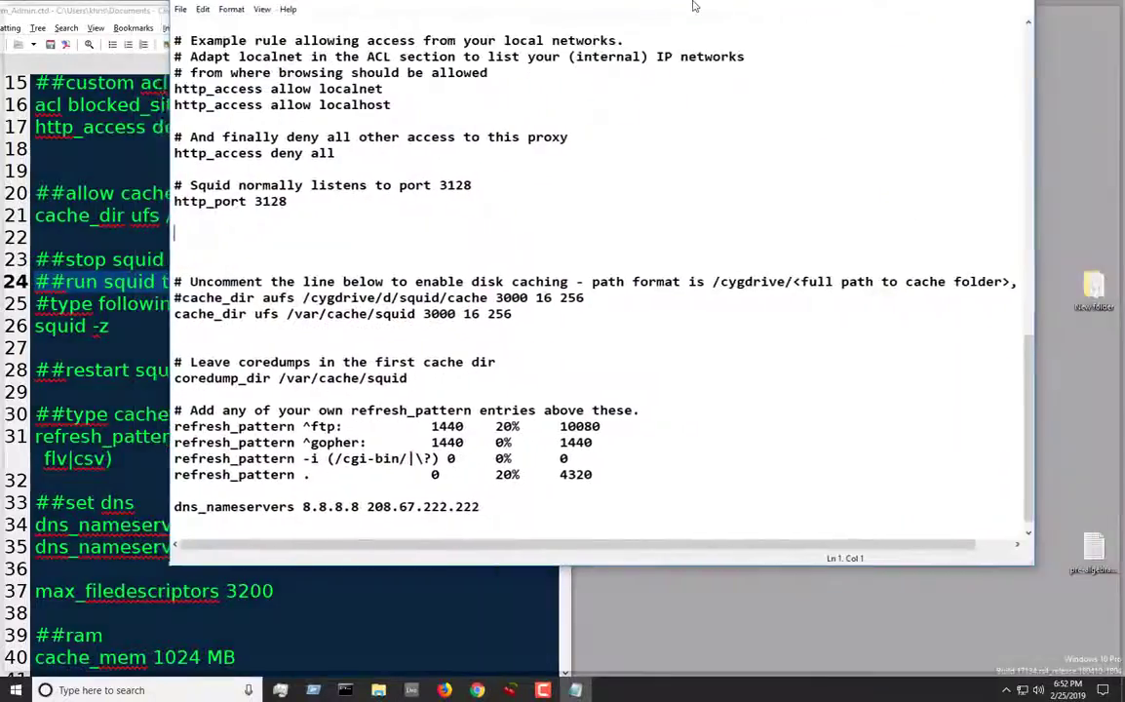
{"action": "left_click", "coordinate": [1043, 10]}
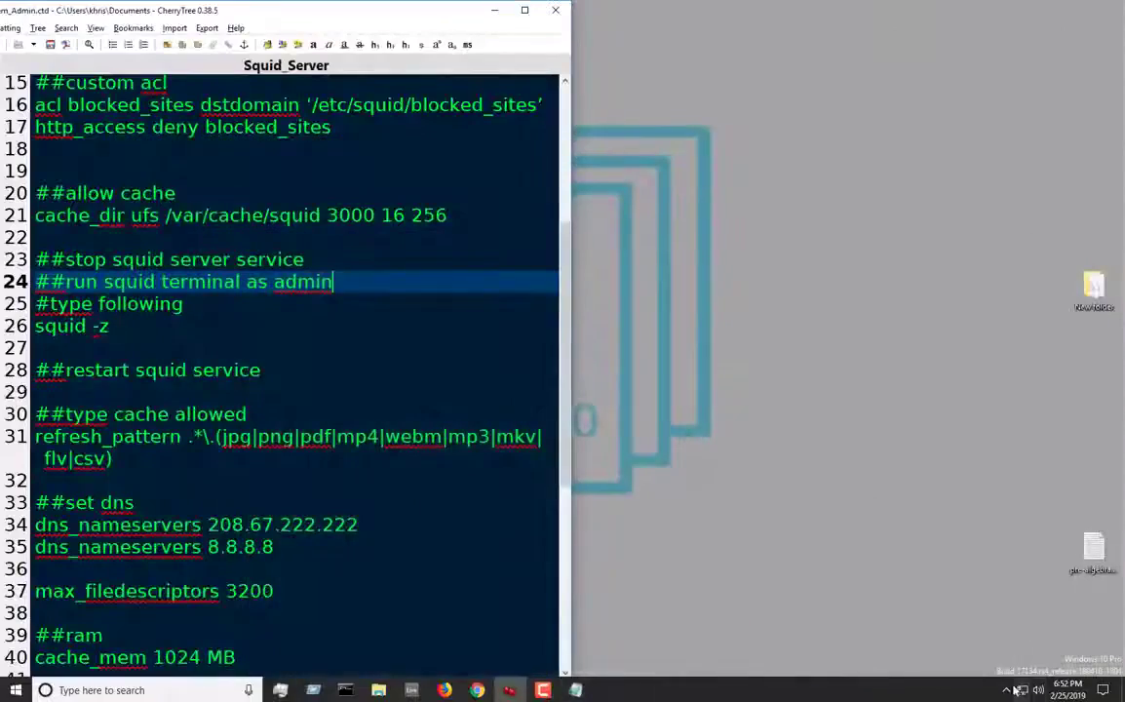
Stop the Squid service from its tray program
{"action": "left_click", "coordinate": [1007, 690]}
{"action": "right_click", "coordinate": [993, 664]}
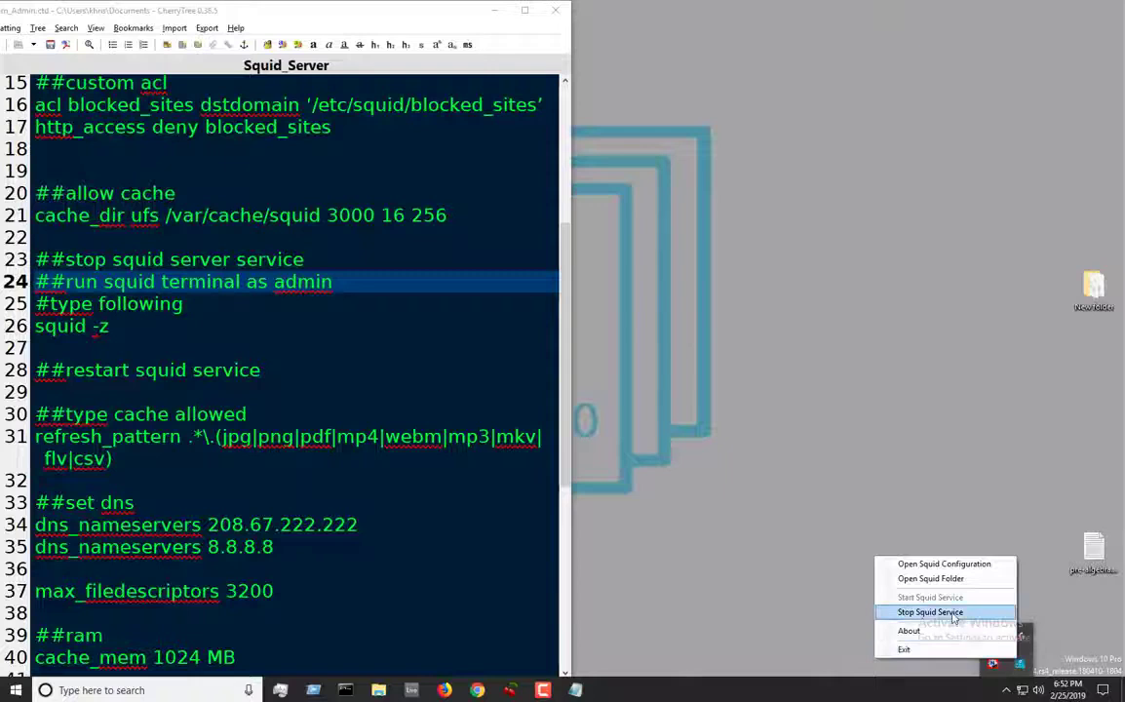
{"action": "left_click", "coordinate": [952, 615]}
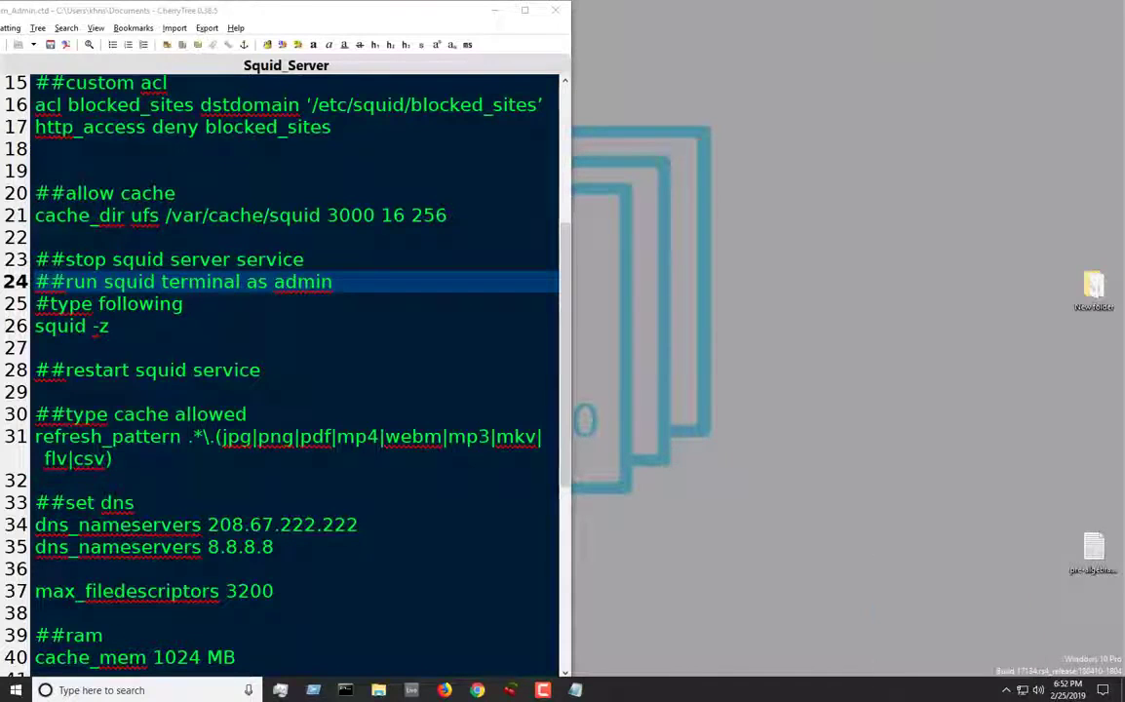
Open the Squid Terminal below the line 26 notes and run "squid -z" to create the cache directories
{"action": "left_click_drag", "start_coordinate": [419, 18], "coordinate": [615, 31]}
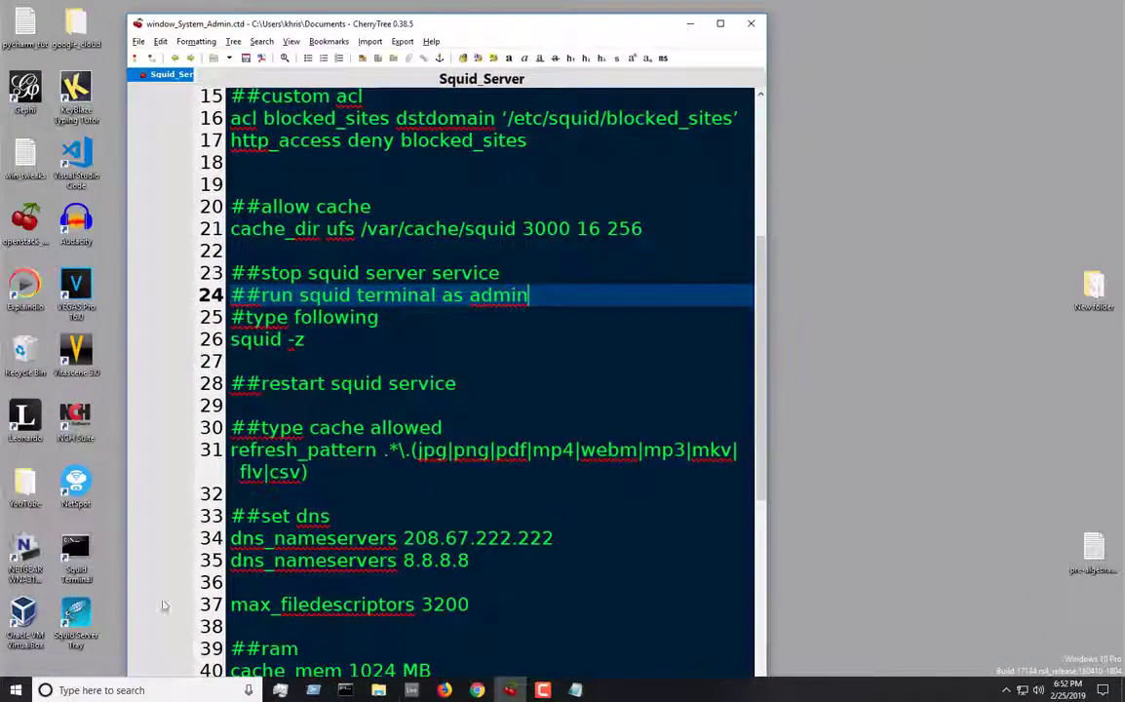
{"action": "double_click", "coordinate": [84, 553]}
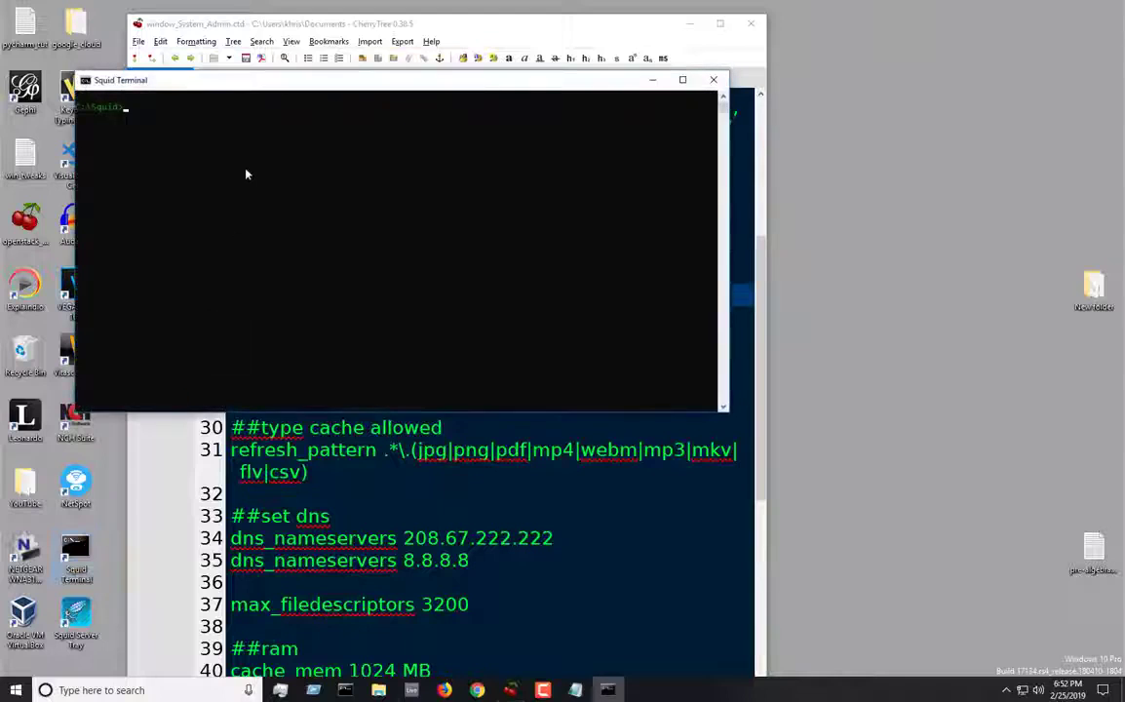
{"action": "left_click_drag", "start_coordinate": [263, 85], "coordinate": [343, 441]}
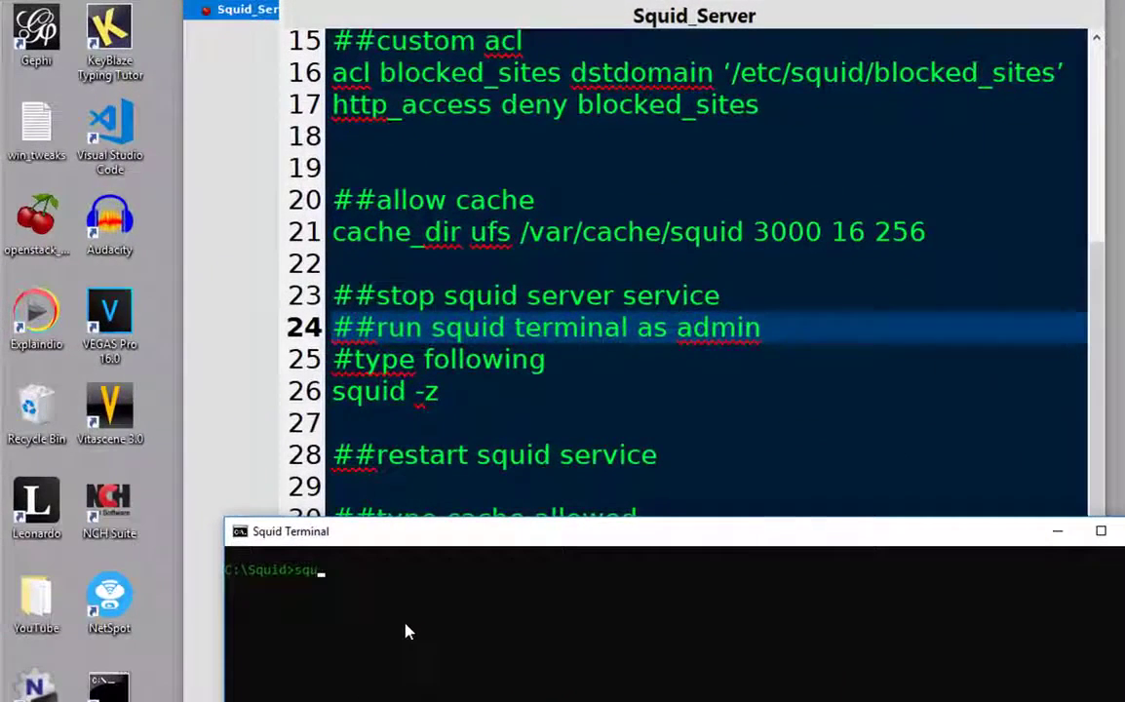
{"action": "type", "text": "squid -z"}
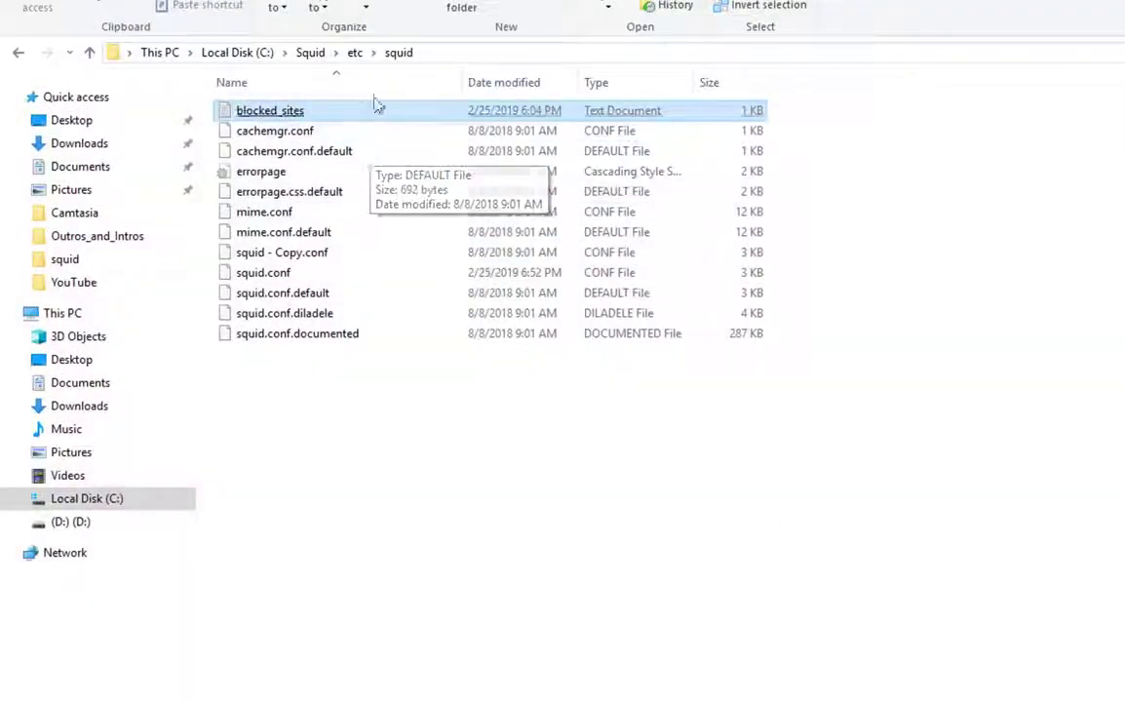
Browse to the squid cache folder under C:\Squid\var\cache and inspect its contents
{"action": "left_click", "coordinate": [310, 54]}
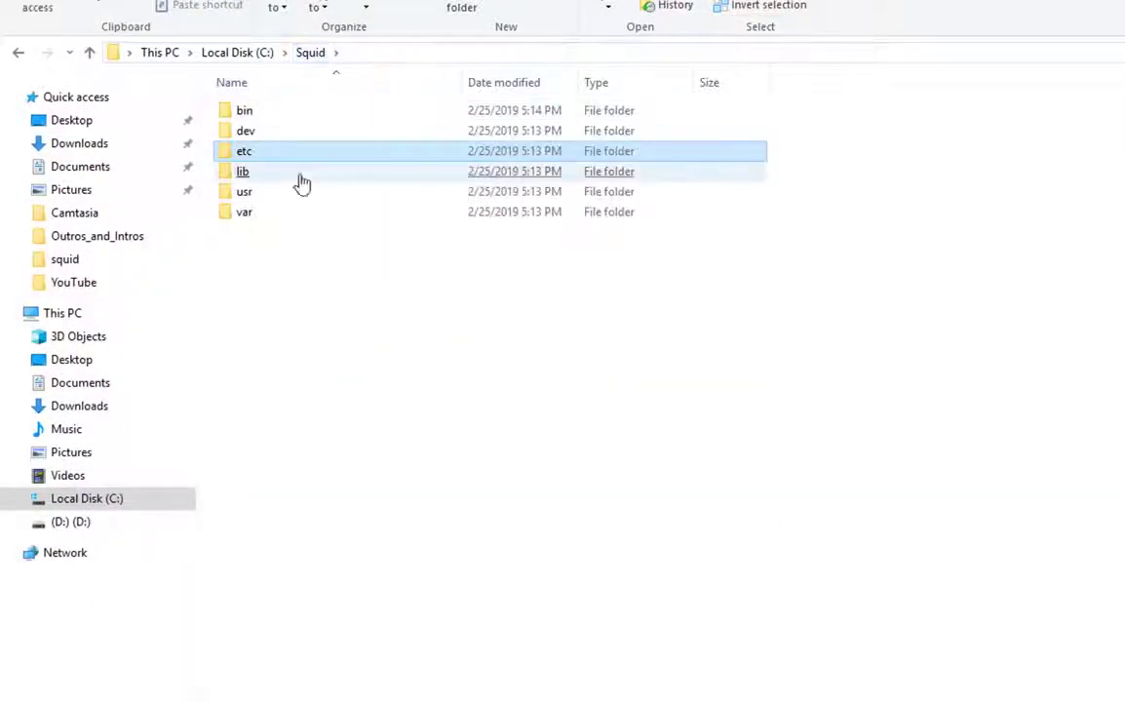
{"action": "double_click", "coordinate": [246, 212]}
{"action": "left_click", "coordinate": [260, 116]}
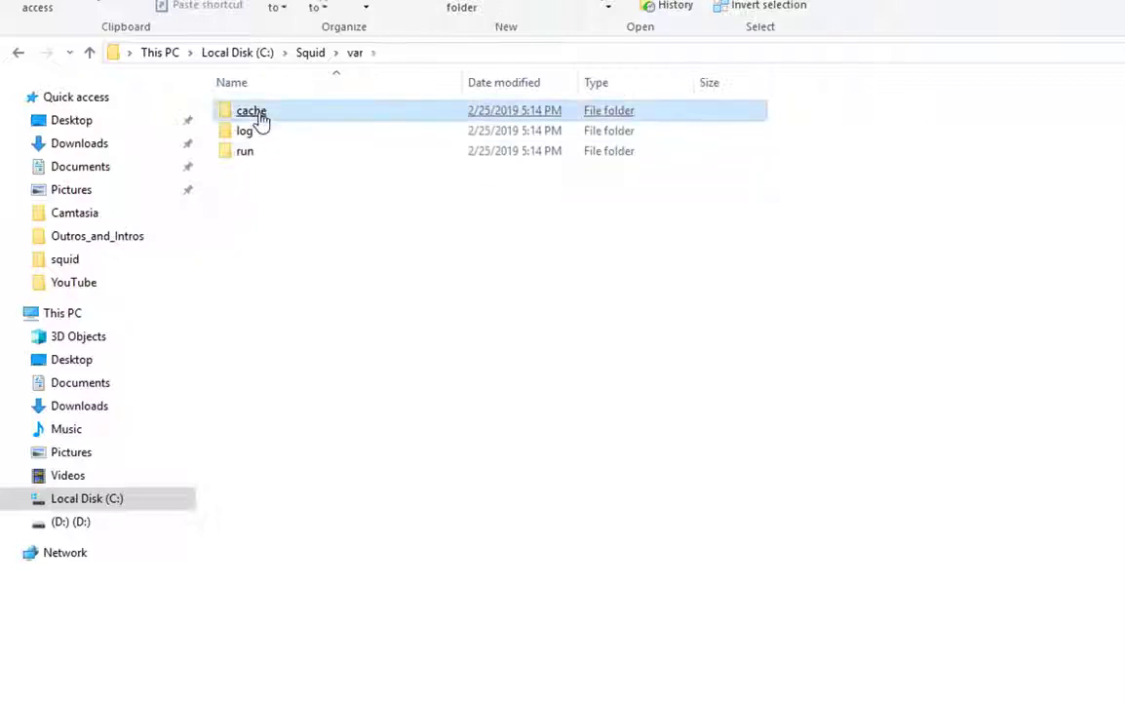
{"action": "double_click", "coordinate": [255, 115]}
{"action": "double_click", "coordinate": [327, 110]}
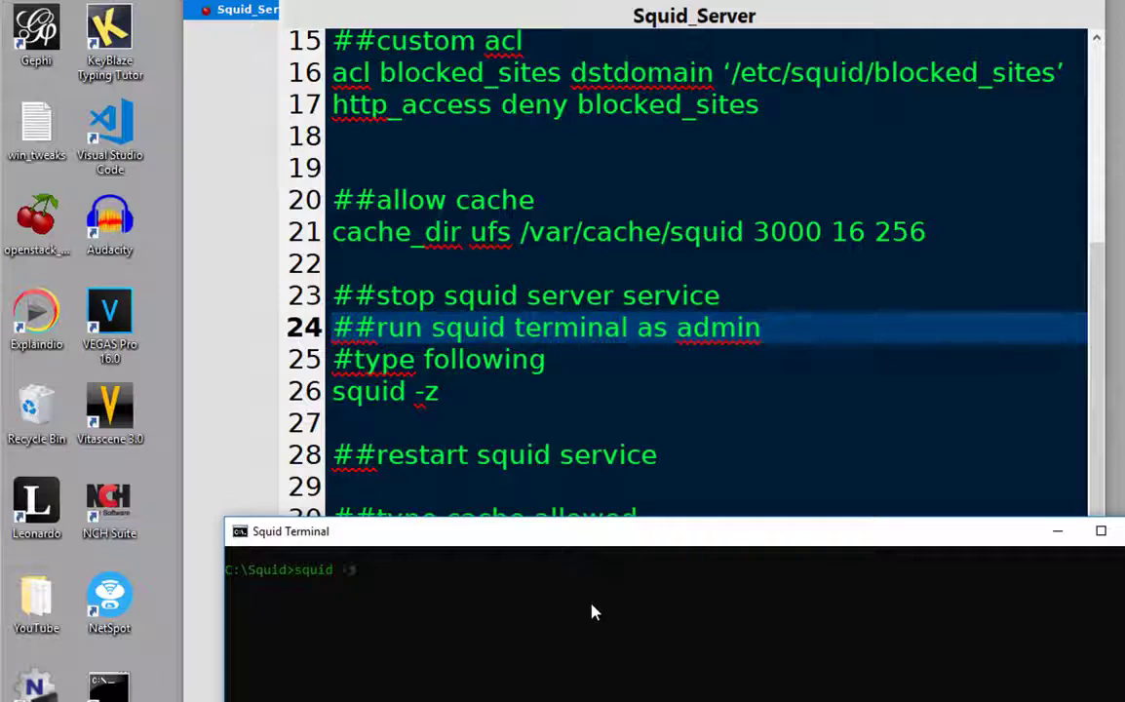
Try to run "squid -z" in the non-administrator Squid Terminal and close that terminal
{"action": "key", "text": "Return"}
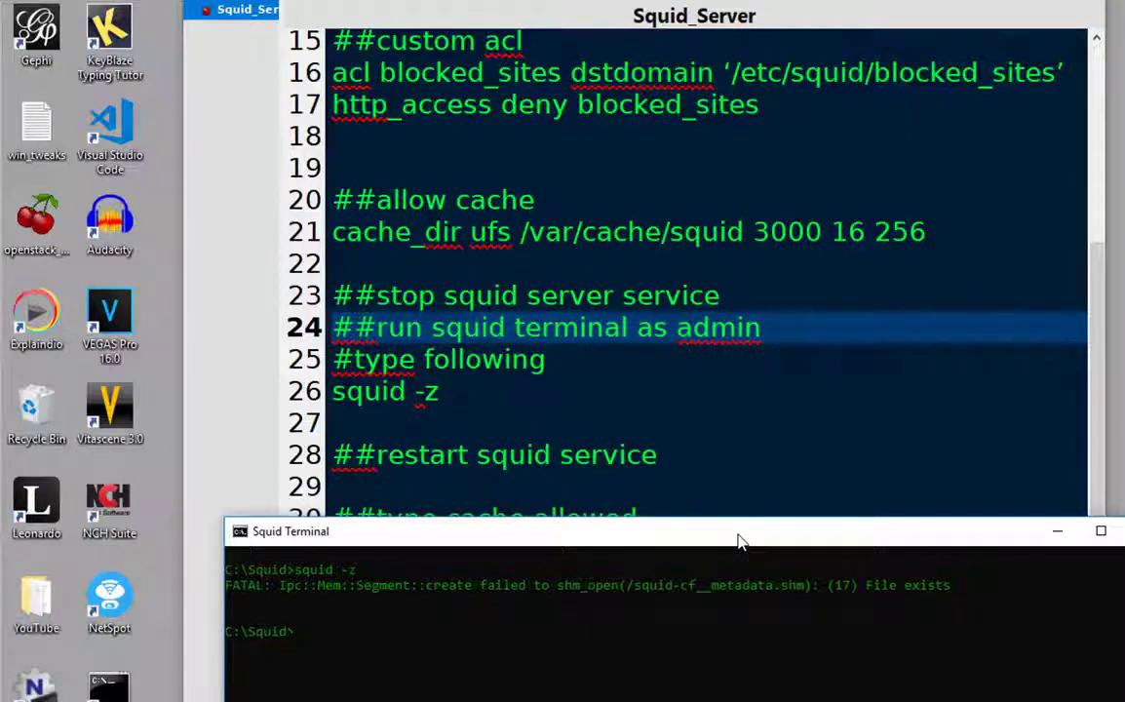
{"action": "left_click", "coordinate": [1124, 531]}
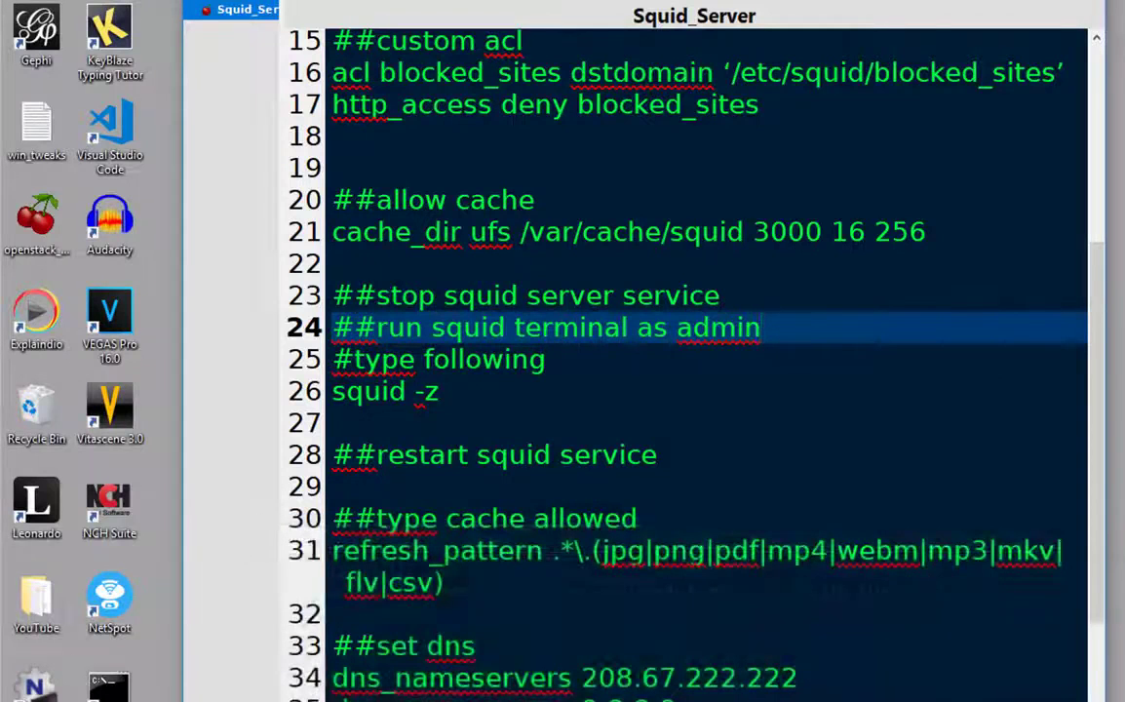
Open the Squid Terminal as administrator, run "squid -z" to create the cache directories, and close the terminal
{"action": "right_click", "coordinate": [111, 687]}
{"action": "left_click", "coordinate": [193, 368]}
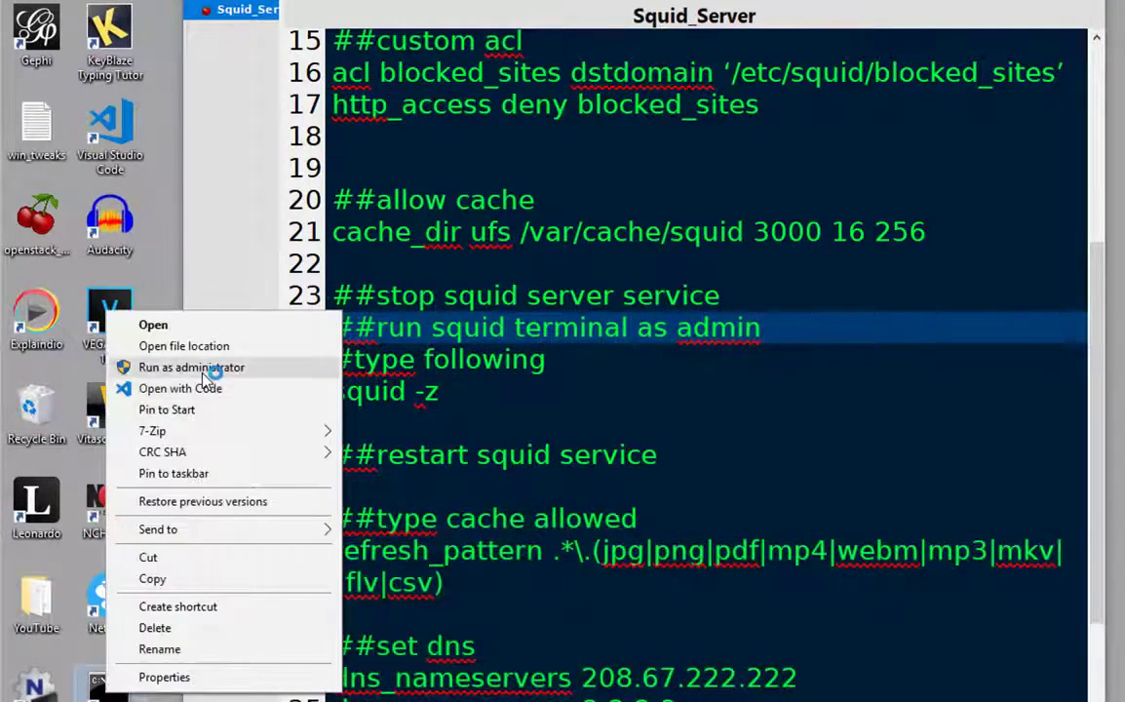
{"action": "left_click", "coordinate": [195, 367]}
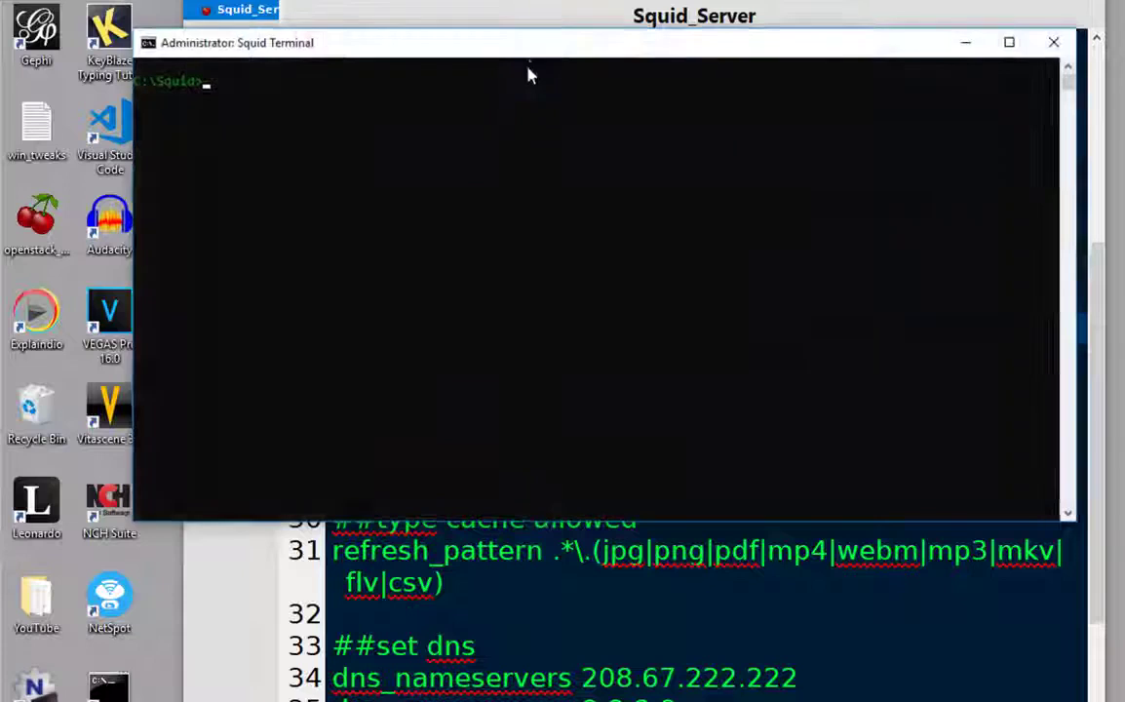
{"action": "left_click_drag", "start_coordinate": [529, 75], "coordinate": [525, 610]}
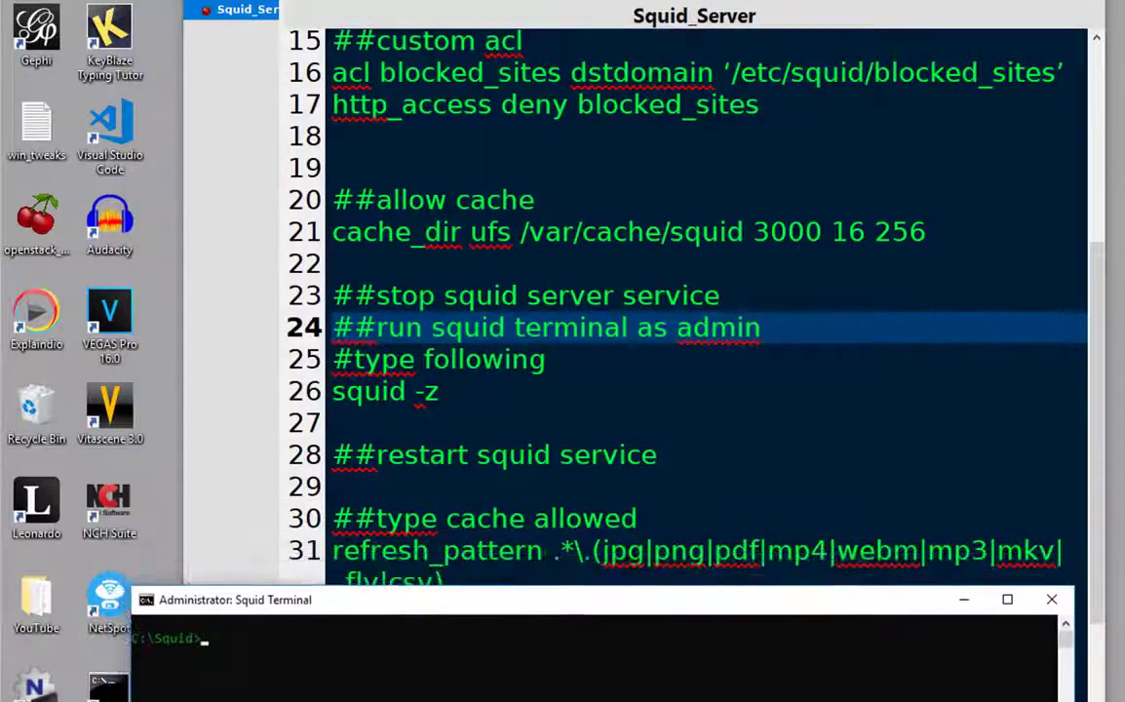
{"action": "type", "text": "squid -"}
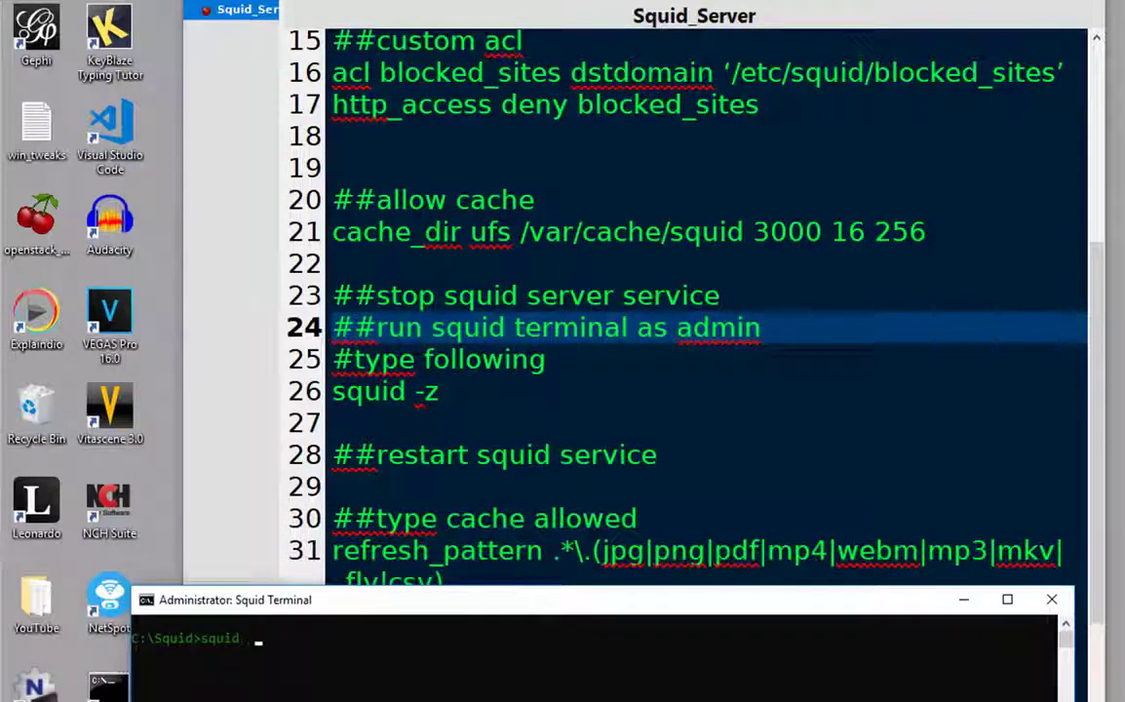
{"action": "type", "text": "z"}
{"action": "key", "text": "Return"}
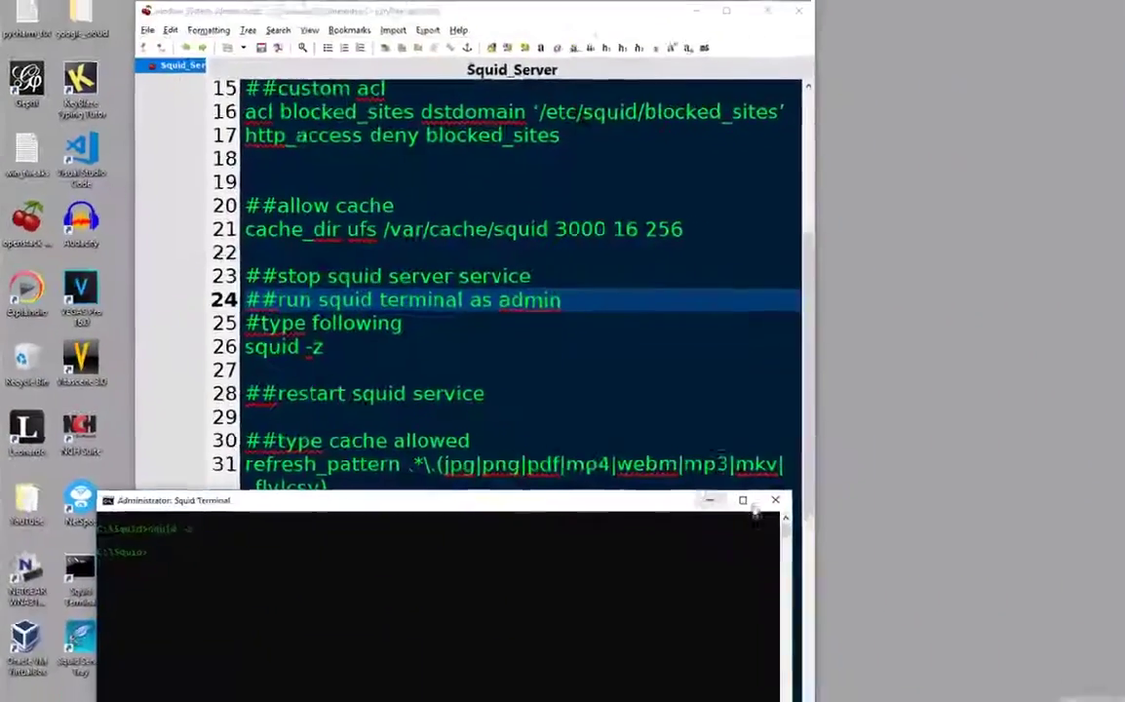
{"action": "left_click", "coordinate": [1017, 587]}
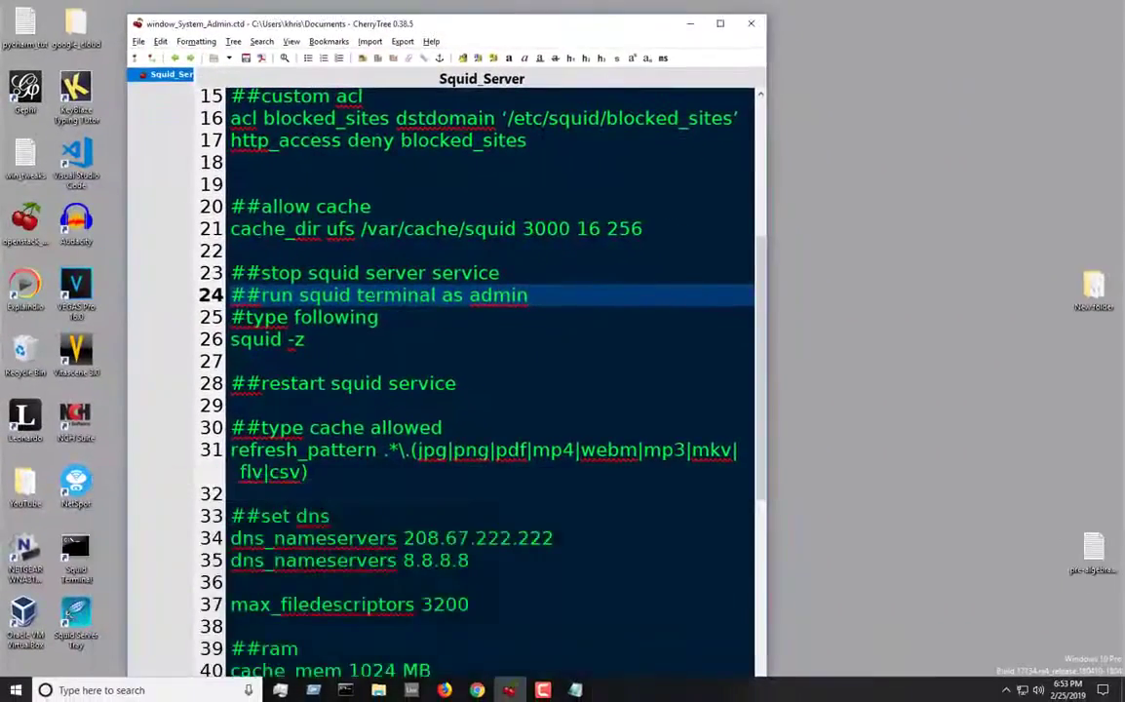
Copy "refresh_pattern" from the ftp entry in squid.conf onto a new line directly below the comment about adding own refresh_pattern entries
{"action": "left_click", "coordinate": [426, 386]}
{"action": "scroll", "coordinate": [487, 390], "scroll_direction": "down", "scroll_amount": 4}
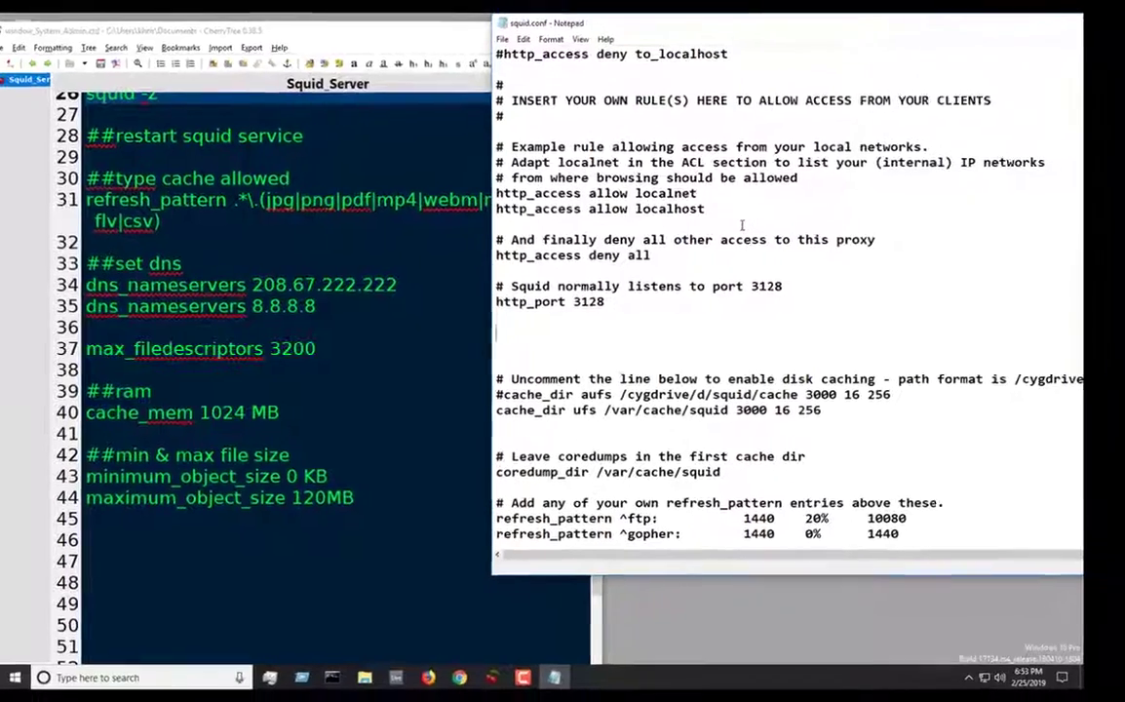
{"action": "scroll", "coordinate": [788, 234], "scroll_direction": "down", "scroll_amount": 2}
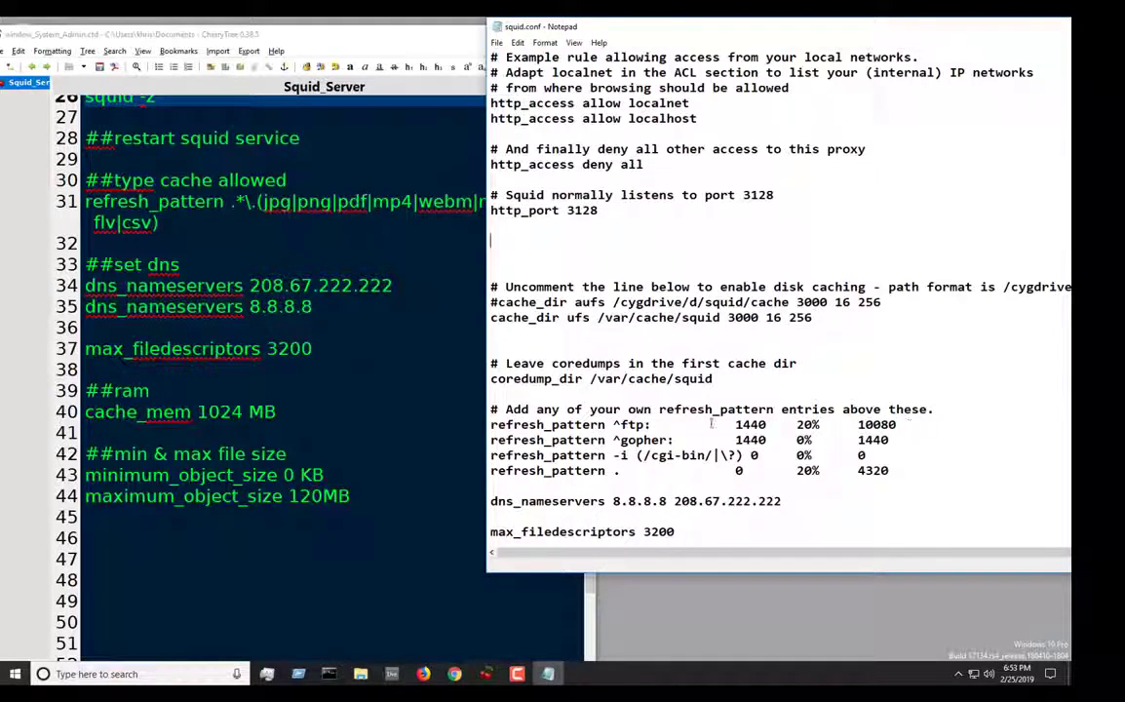
{"action": "double_click", "coordinate": [602, 425]}
{"action": "key", "text": "ctrl+c"}
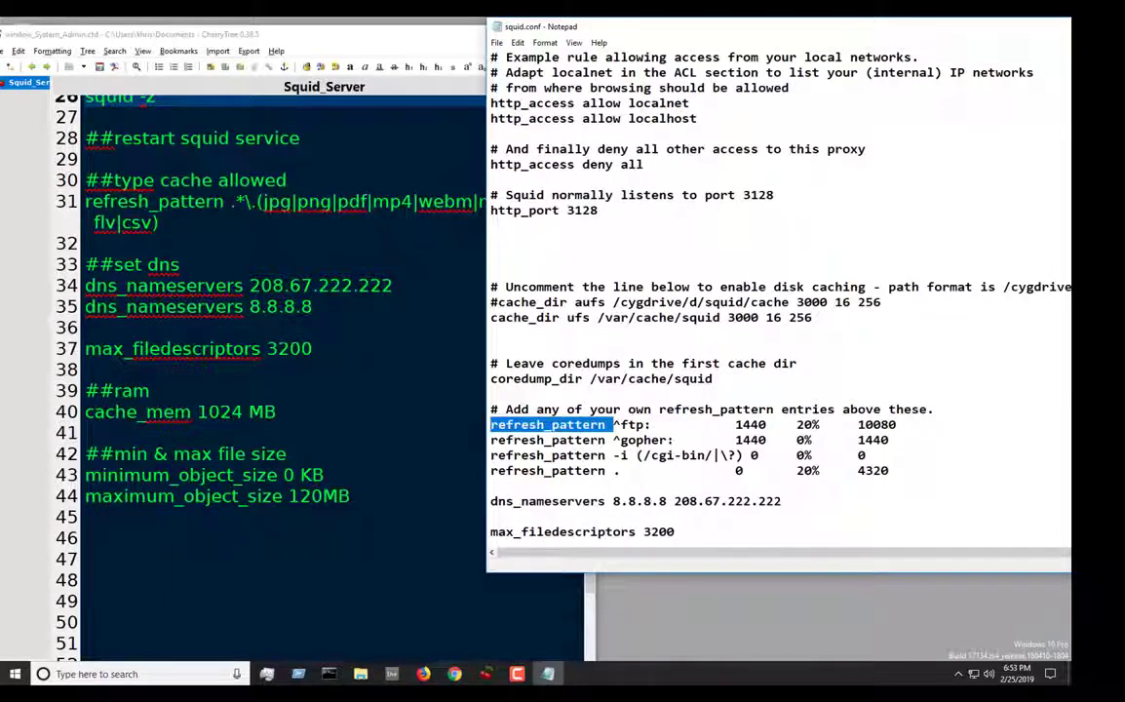
{"action": "left_click", "coordinate": [945, 411]}
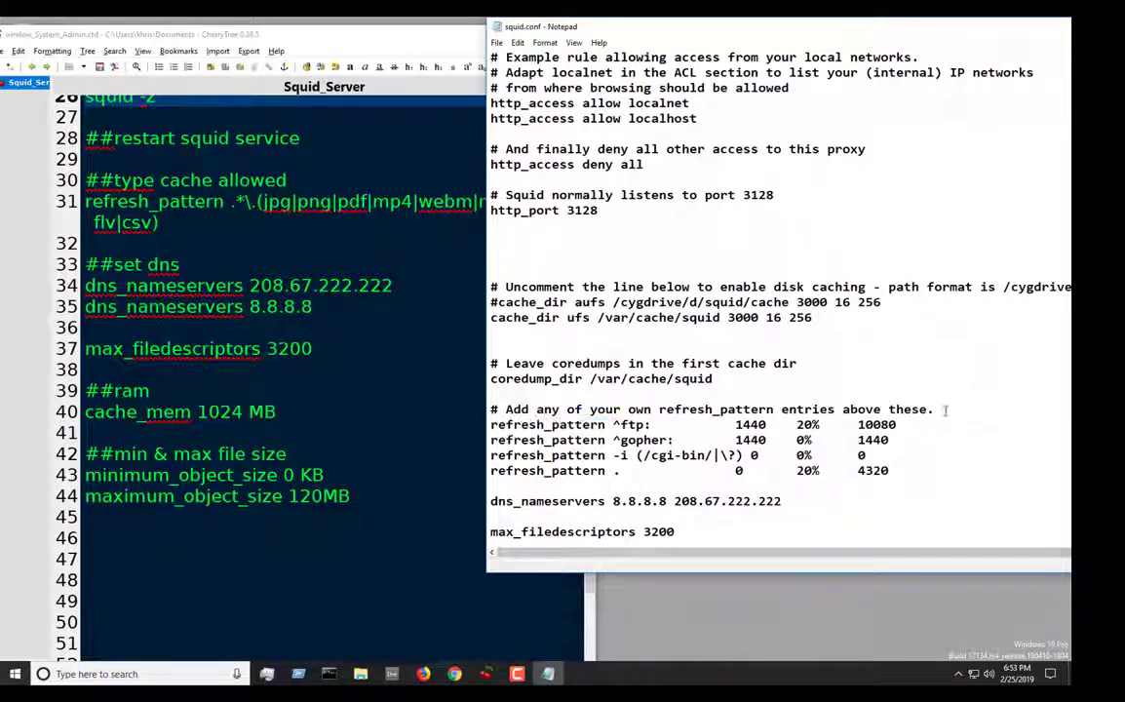
{"action": "key", "text": "Return"}
{"action": "key", "text": "ctrl+v"}
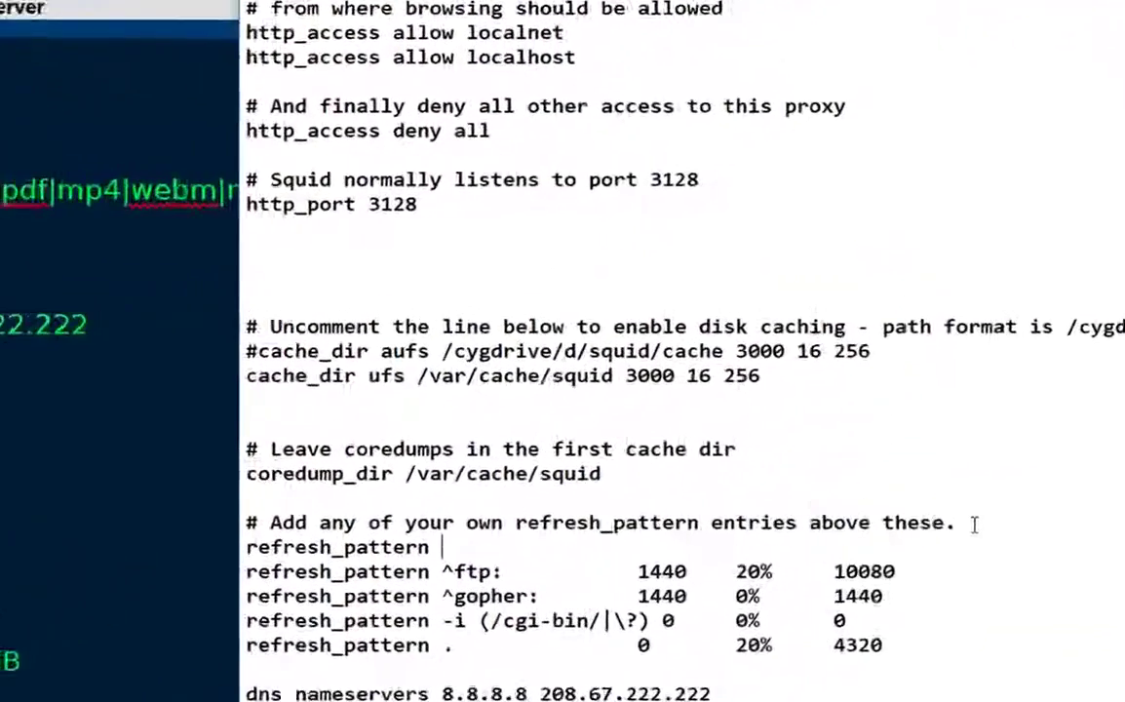
Complete the new refresh_pattern line with the expression ".*\.(jpg|png|pdf)"
{"action": "type", "text": "."}
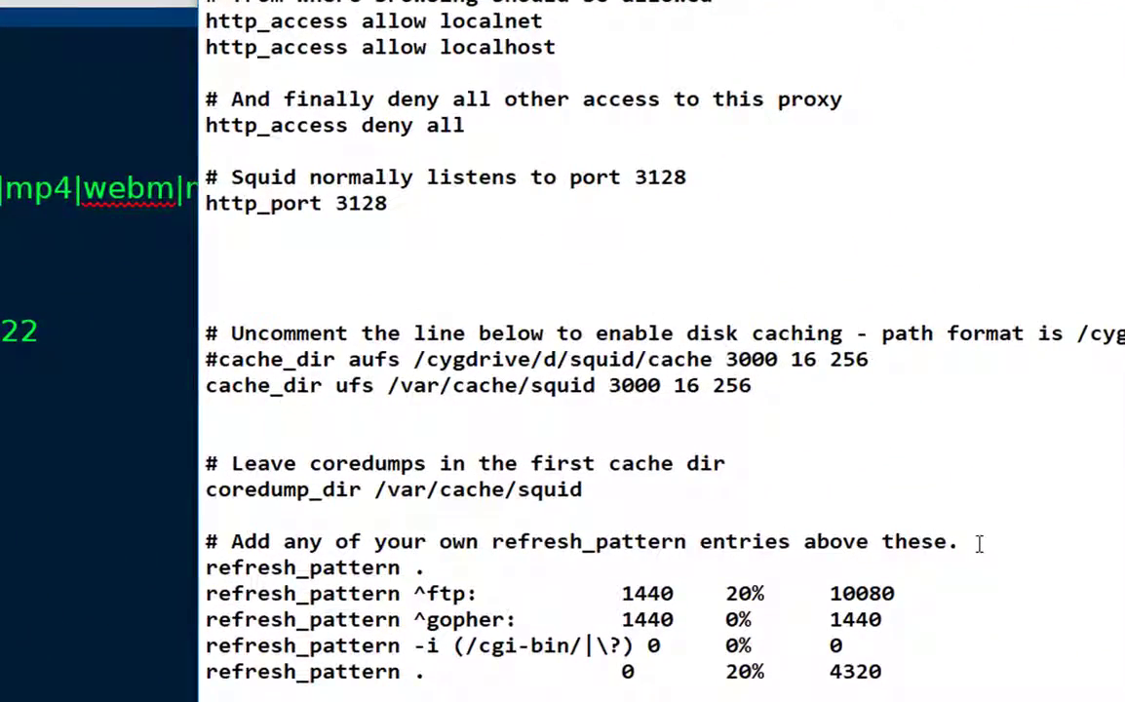
{"action": "type", "text": "*\\"}
{"action": "type", "text": ".()"}
{"action": "key", "text": "Left"}
{"action": "type", "text": "jp"}
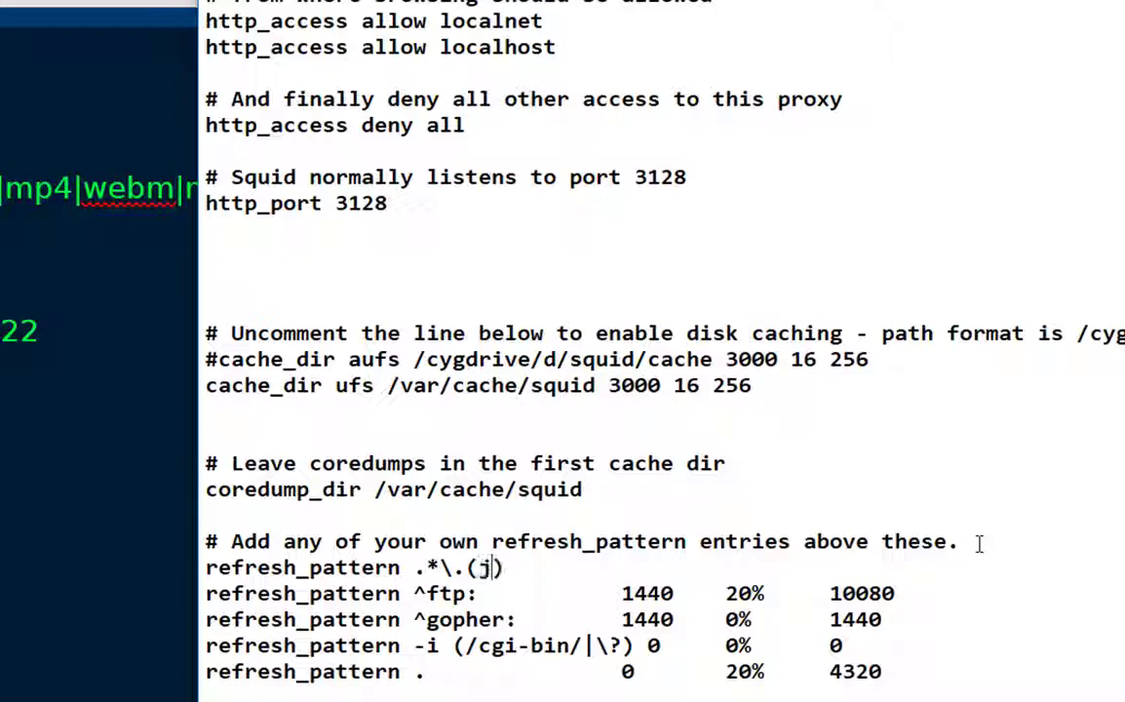
{"action": "type", "text": "g"}
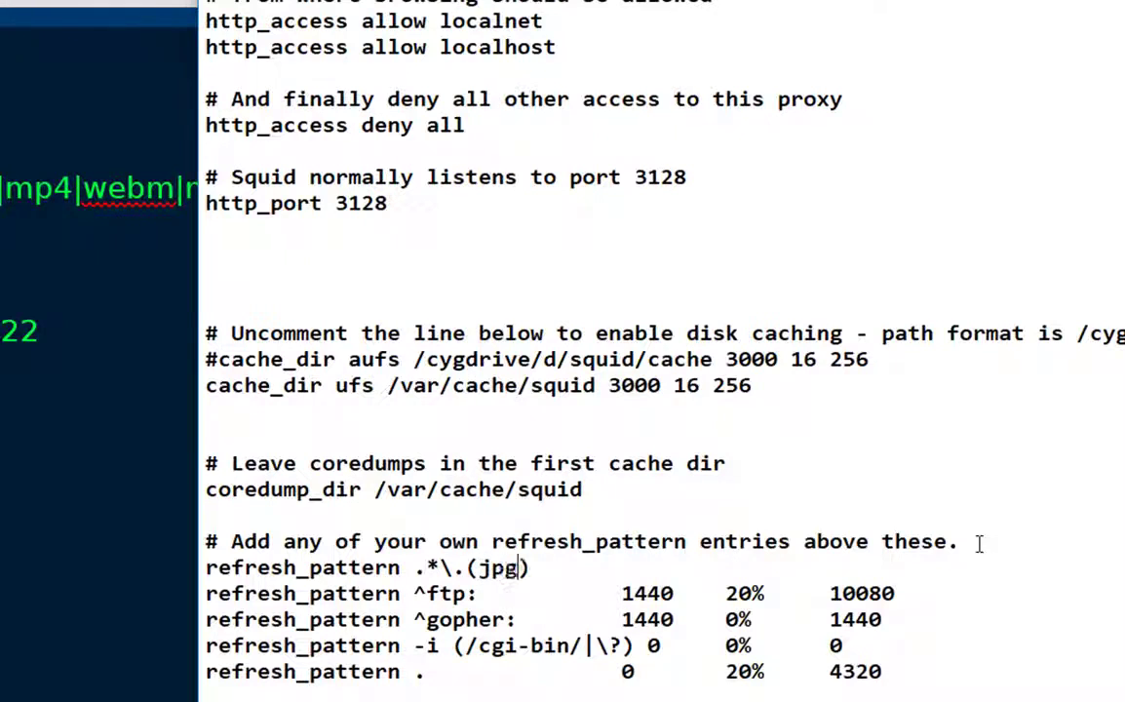
{"action": "type", "text": "|"}
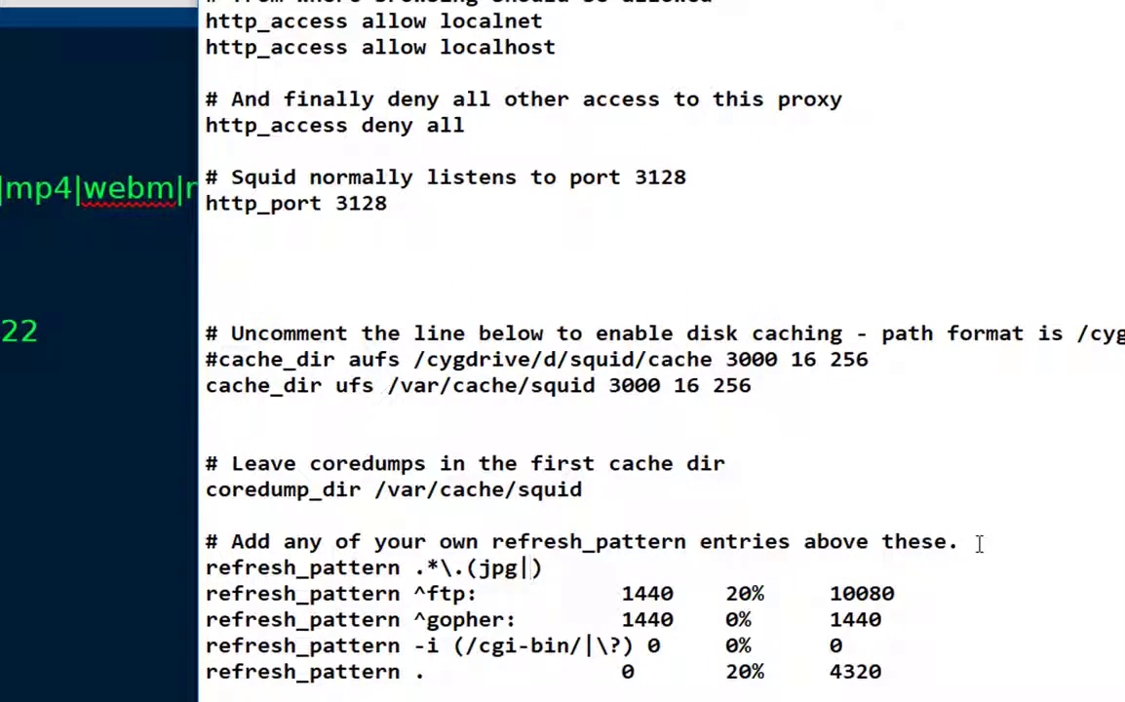
{"action": "type", "text": "png"}
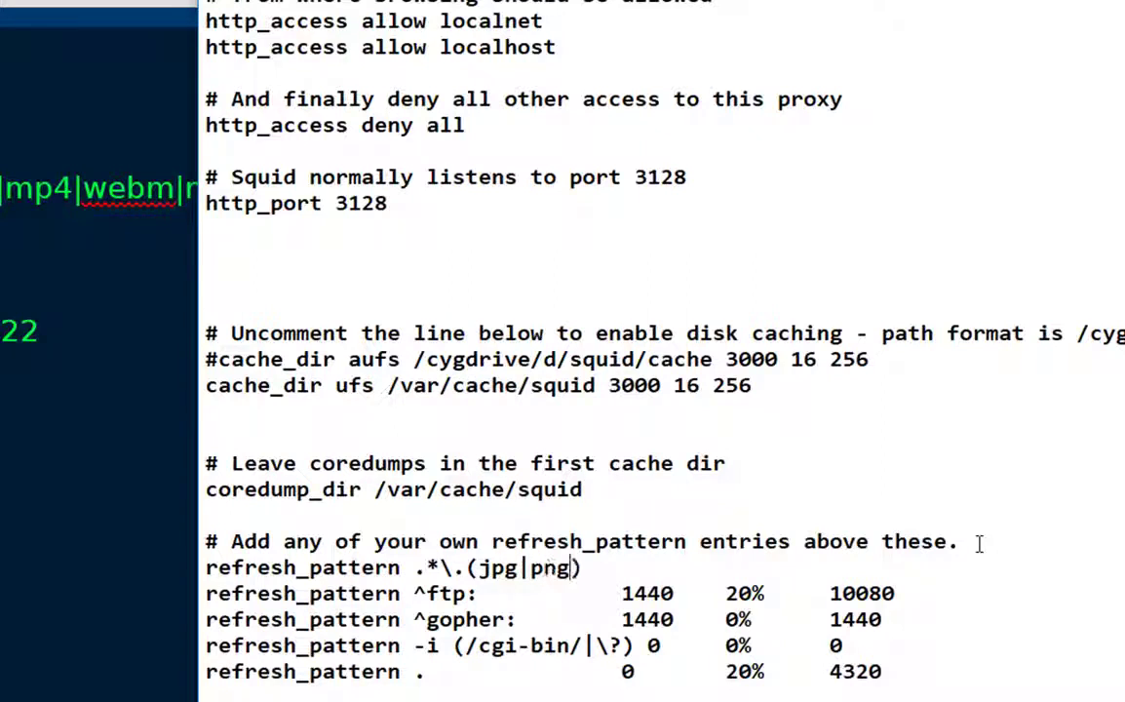
{"action": "type", "text": "|"}
{"action": "type", "text": "pdf"}
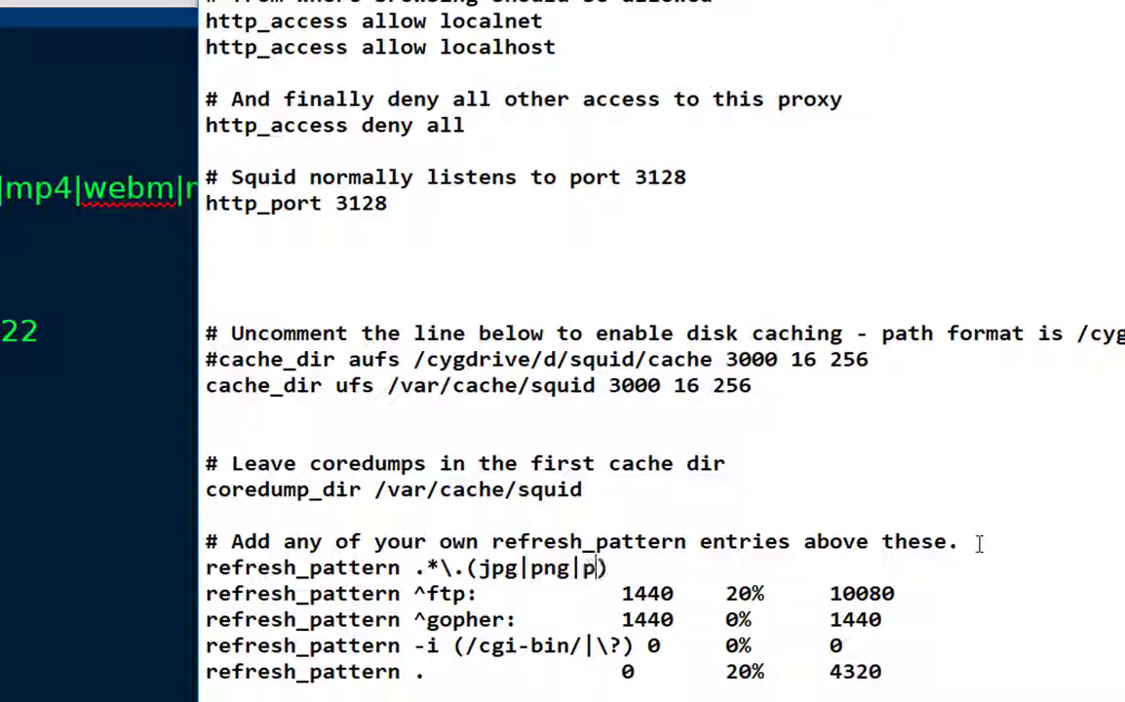
Add mp3, mp4, csv, webm, flv and mkv, separated by "|", inside the parentheses of the new refresh_pattern expression
{"action": "type", "text": "|"}
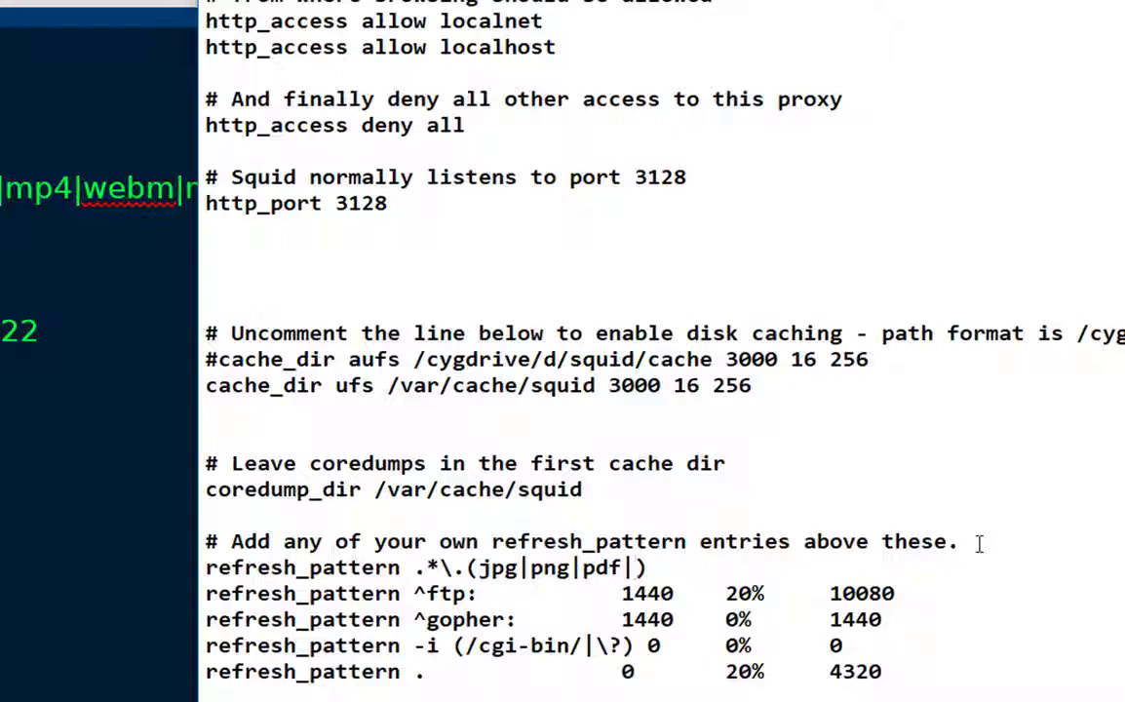
{"action": "type", "text": "mp3"}
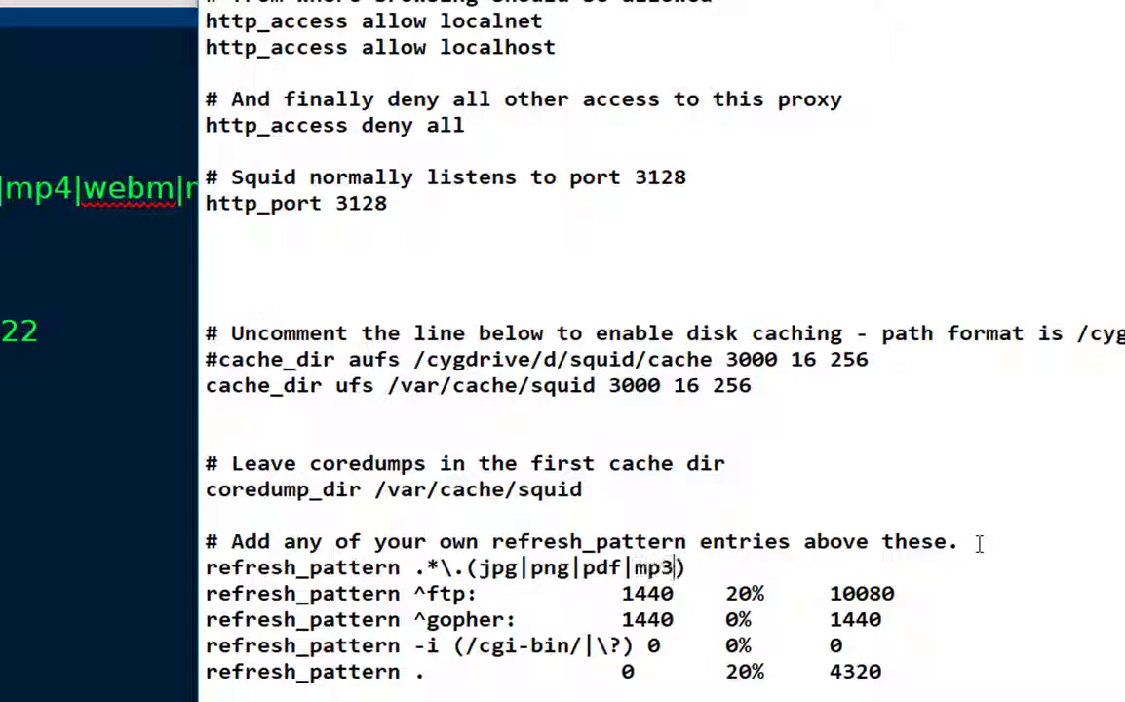
{"action": "type", "text": "|mp4"}
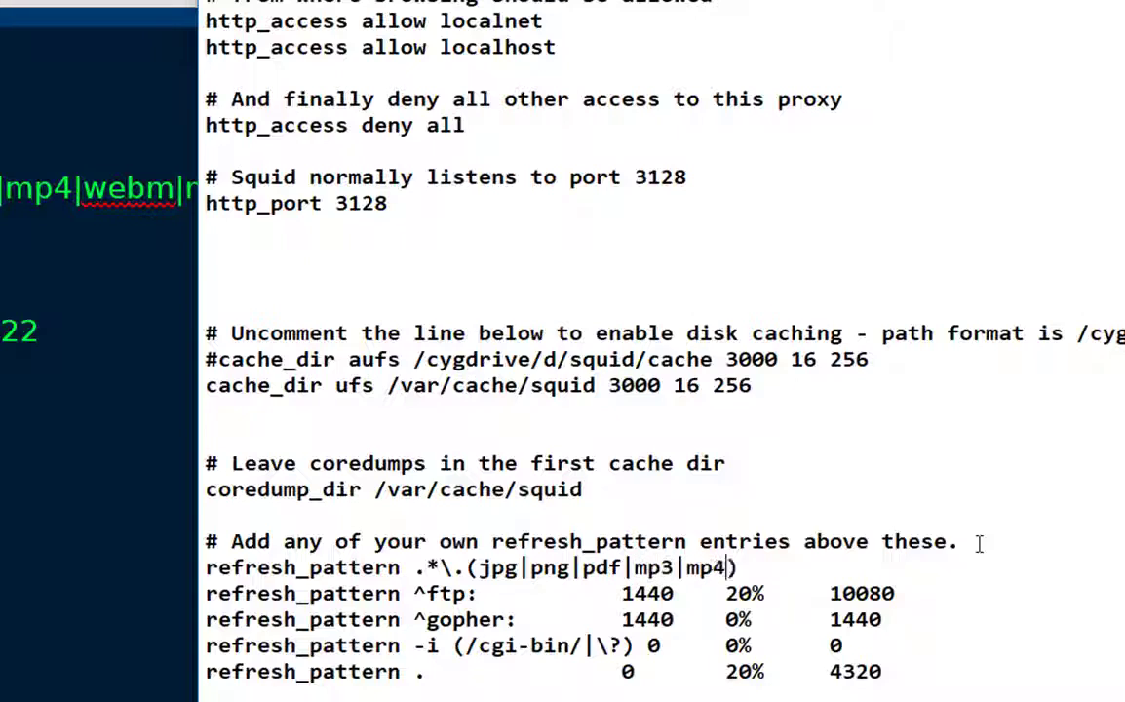
{"action": "type", "text": "|csv|"}
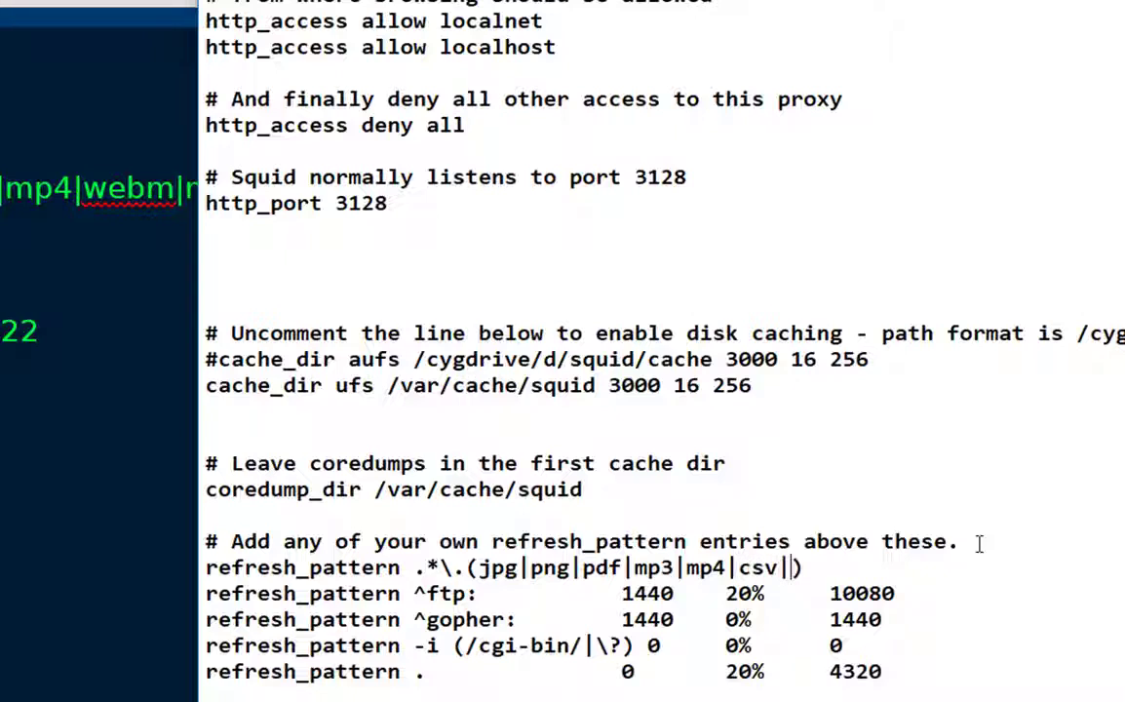
{"action": "type", "text": "webm"}
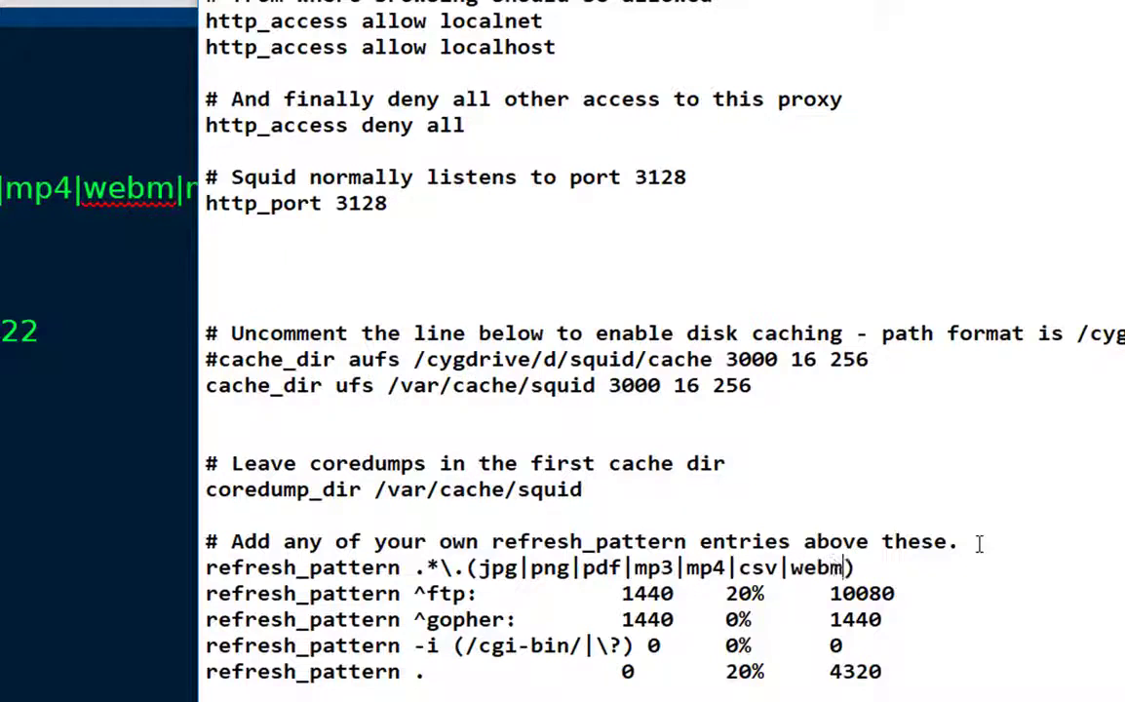
{"action": "type", "text": "|"}
{"action": "left_click_drag", "start_coordinate": [683, 1], "coordinate": [757, 1]}
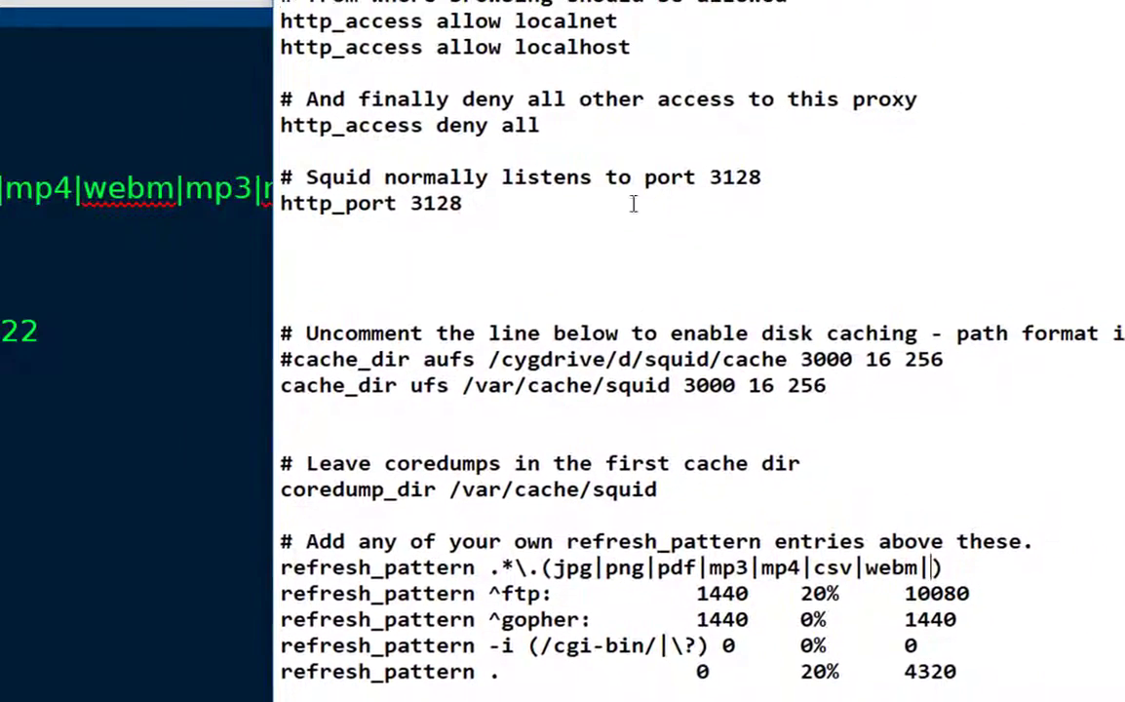
{"action": "type", "text": "flv|"}
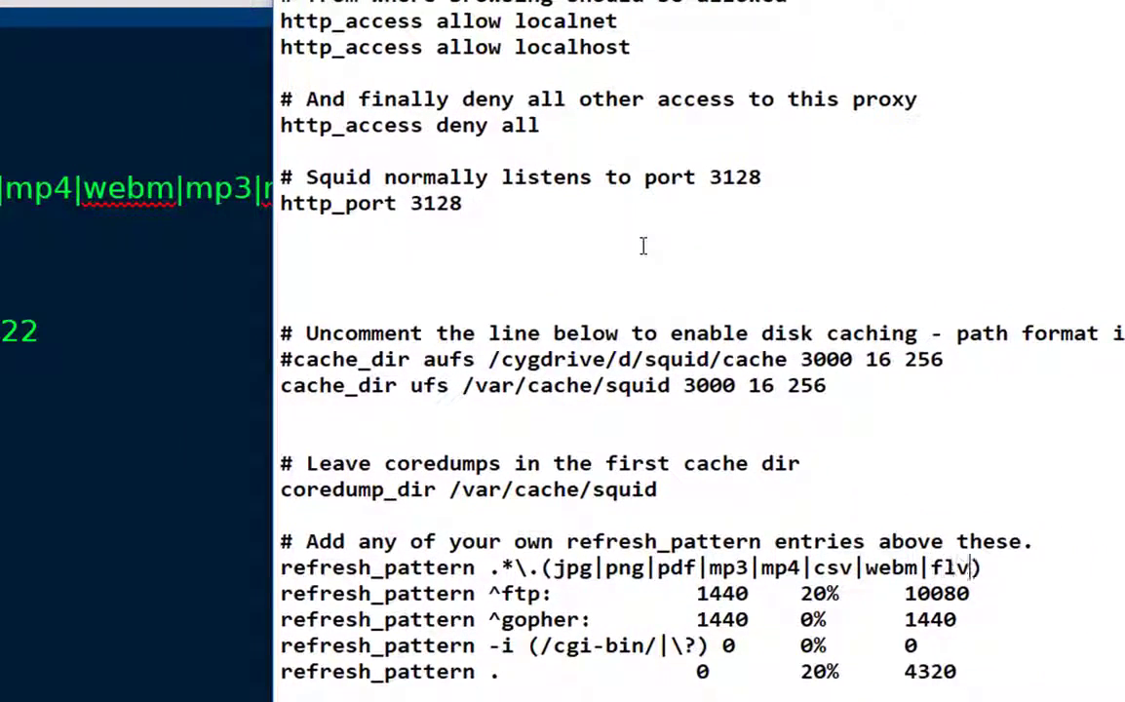
{"action": "type", "text": "mkv"}
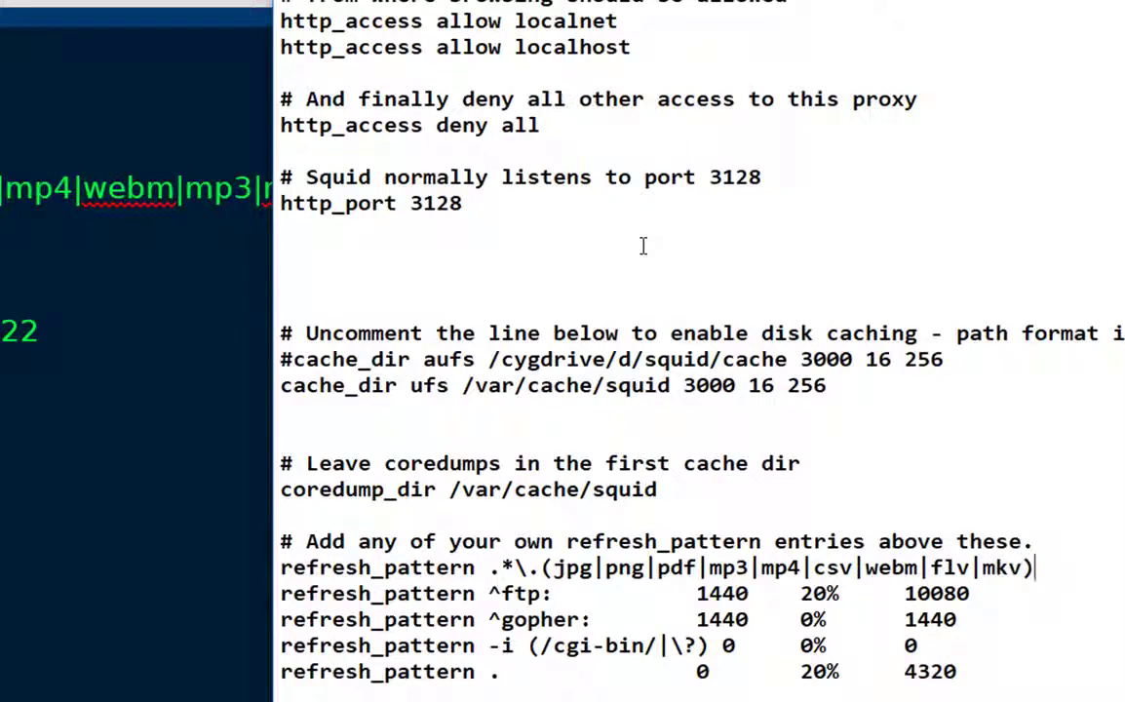